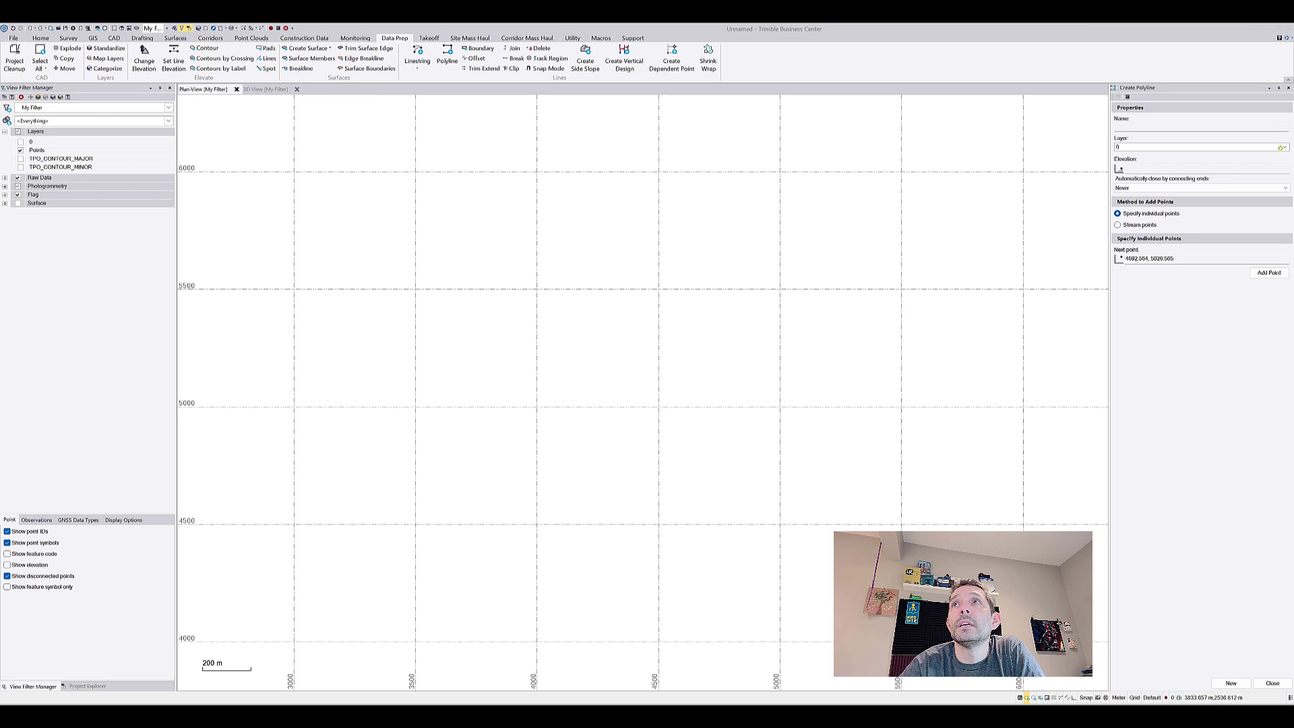
Step: Close the Create Polyline pane and start Create Side Slope from the Data Prep tab
click(1288, 88)
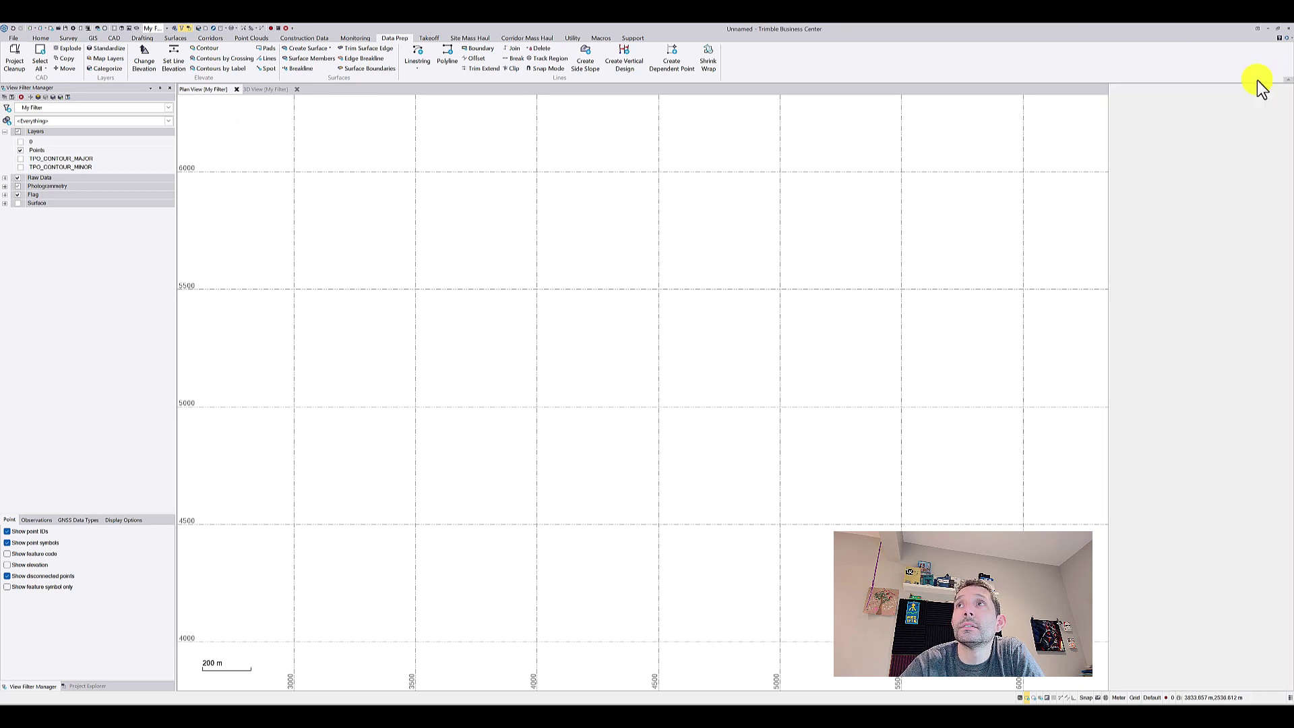
click(578, 48)
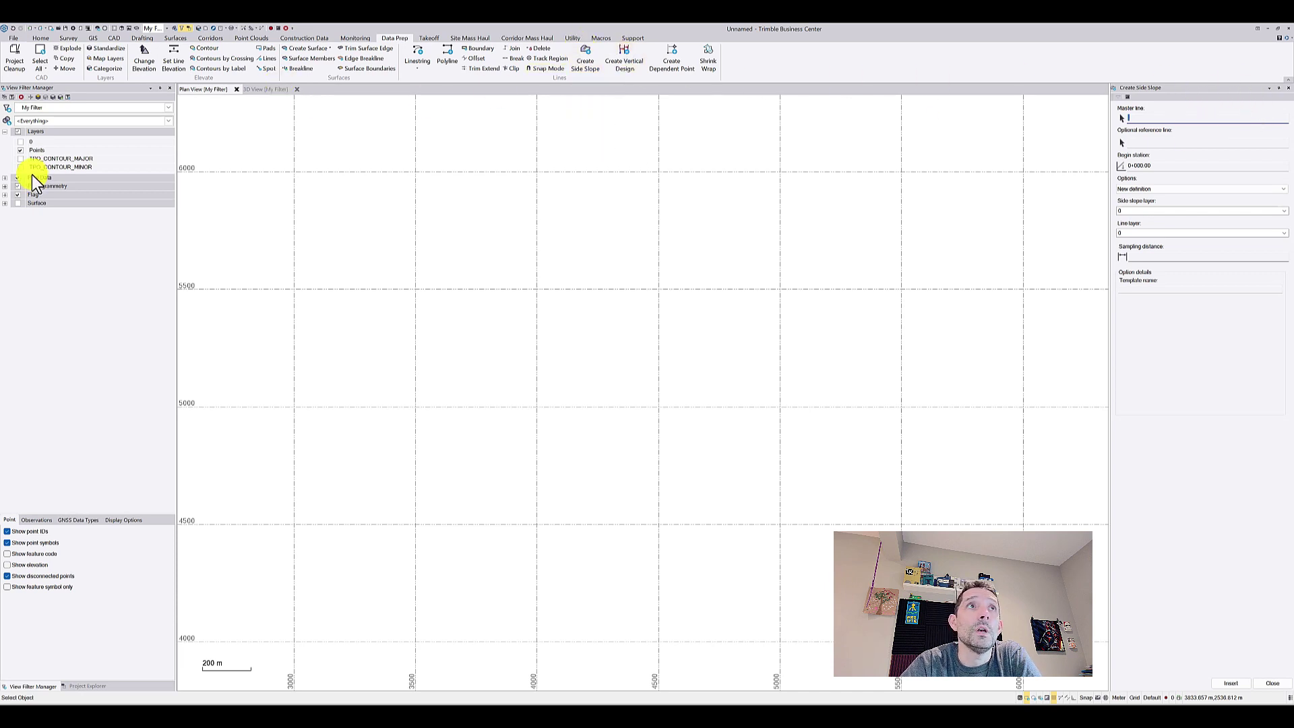
Step: Show the original ground Surface layer and inspect it in the 3D View from above and tilted
click(18, 200)
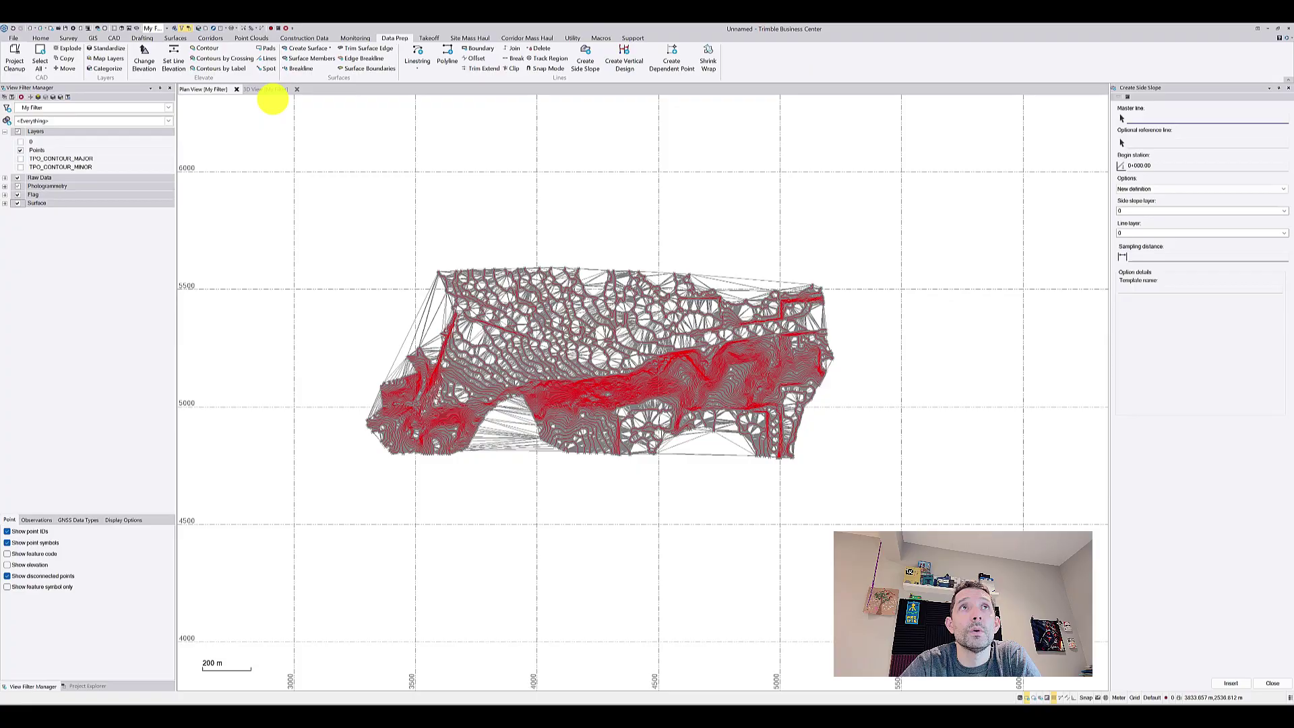
click(268, 89)
drag(685, 248, 623, 550)
scroll(643, 310, up, 6)
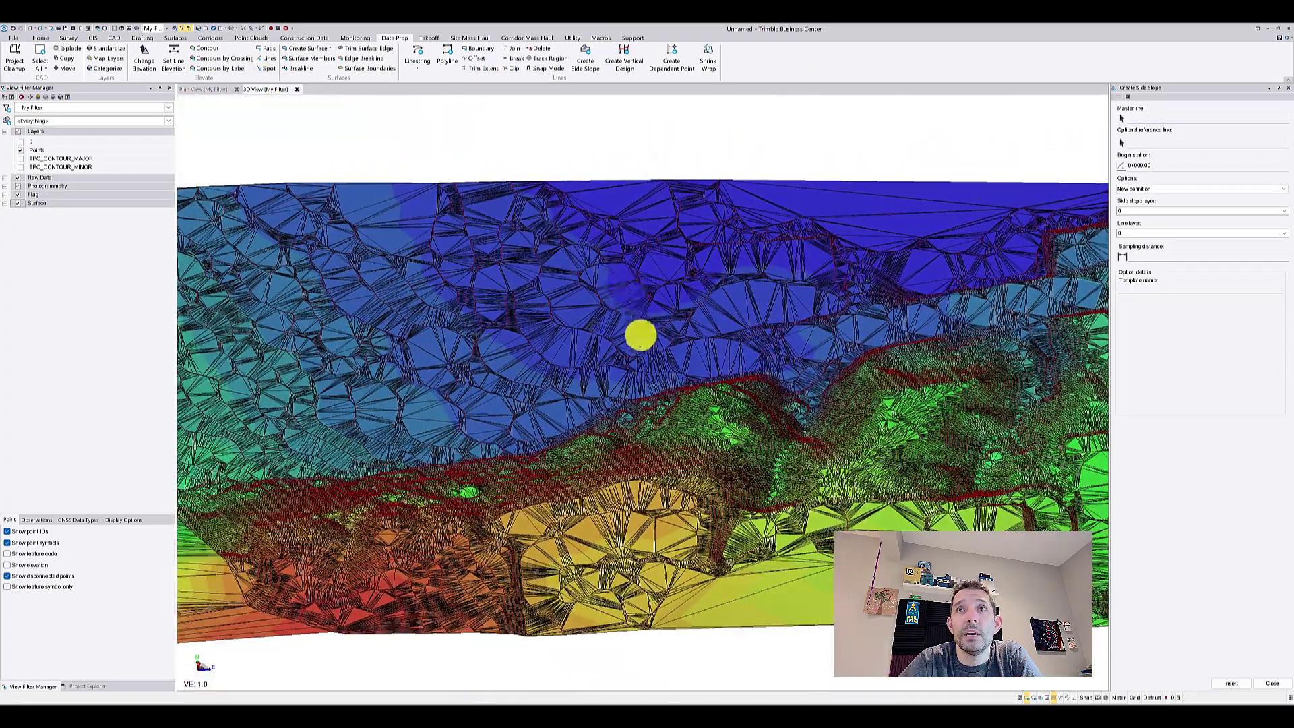
right_click(641, 335)
click(528, 315)
drag(529, 315, 427, 265)
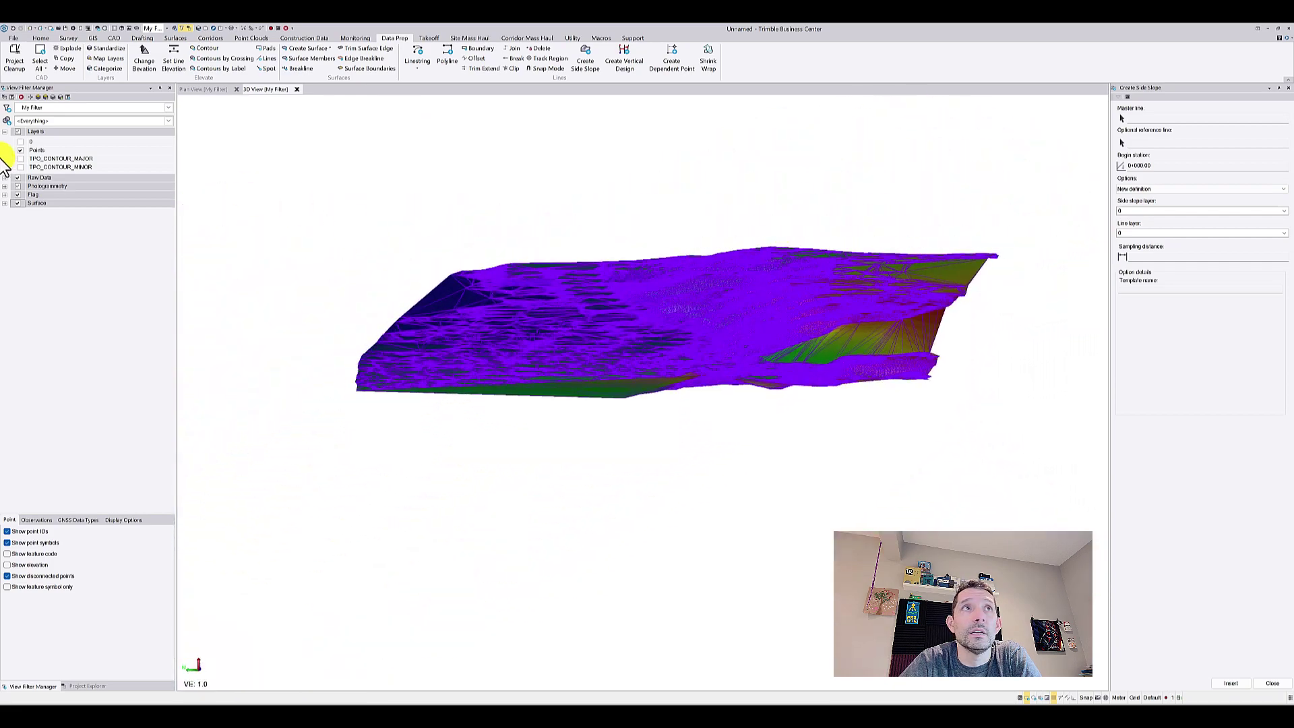
Step: Hide the Surface layer, show layer 0, and select the polyline
click(18, 202)
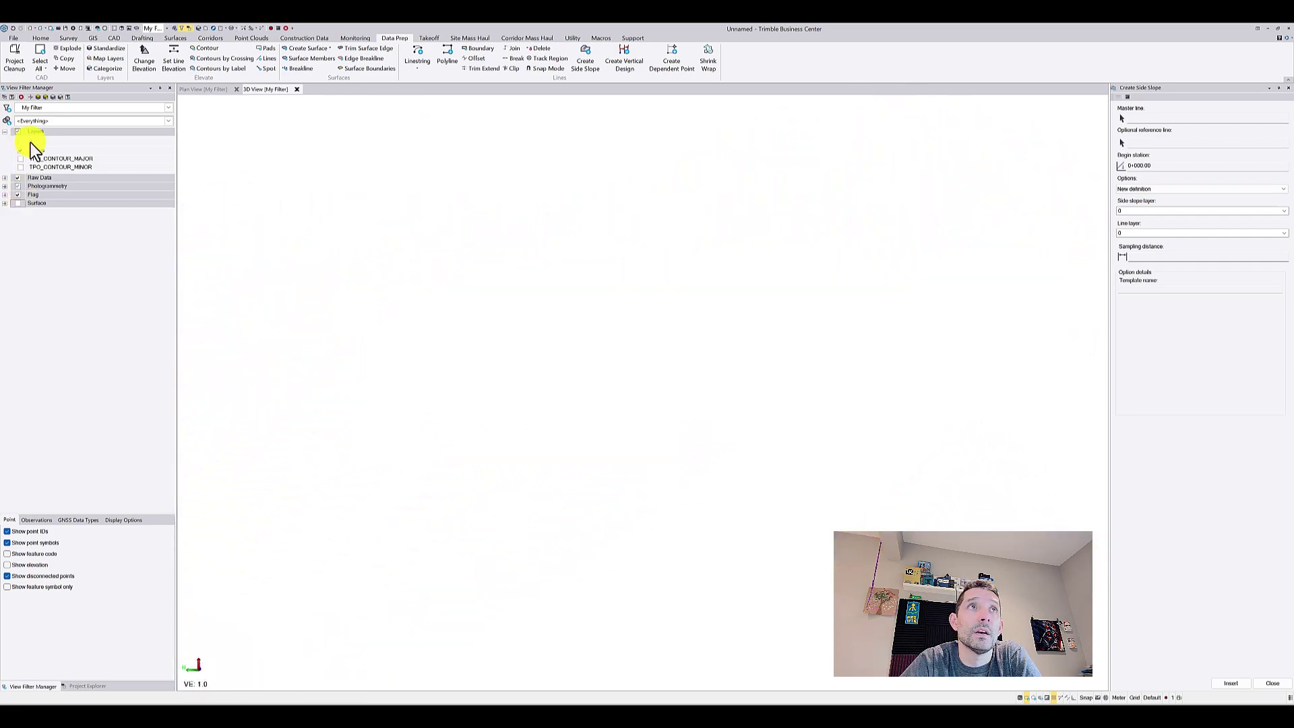
click(20, 142)
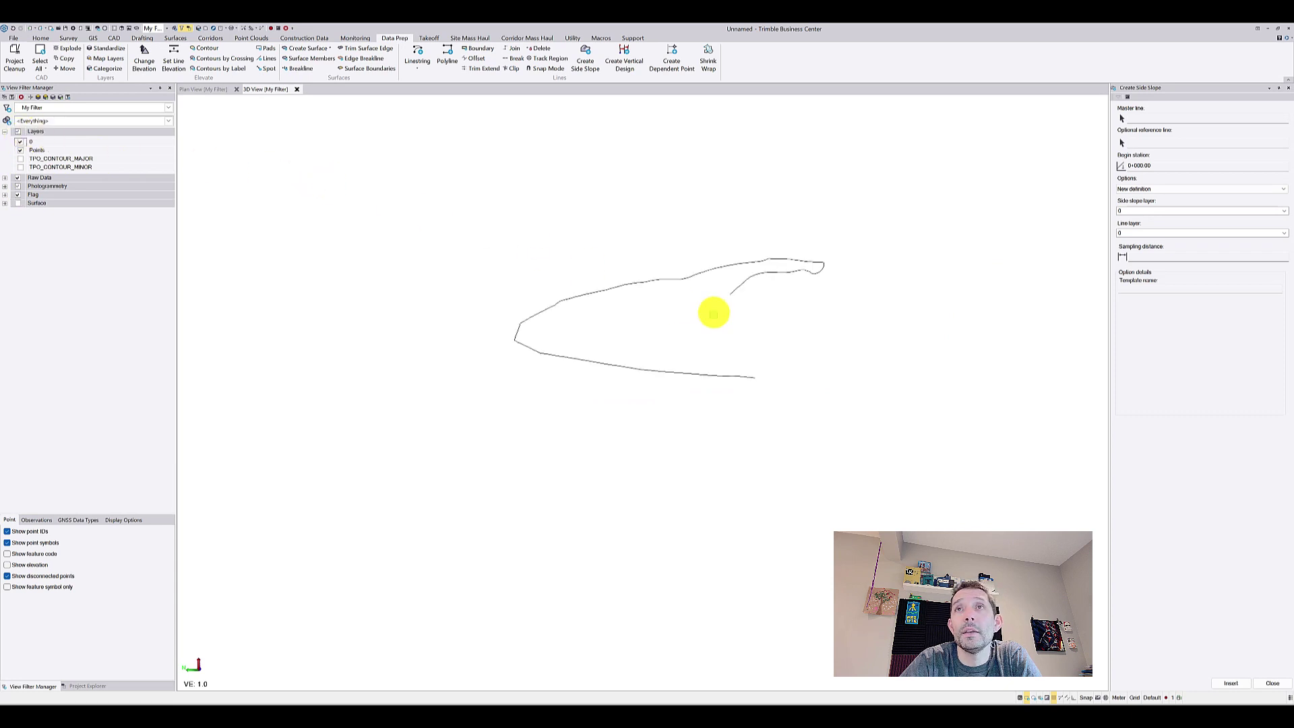
click(18, 202)
click(17, 201)
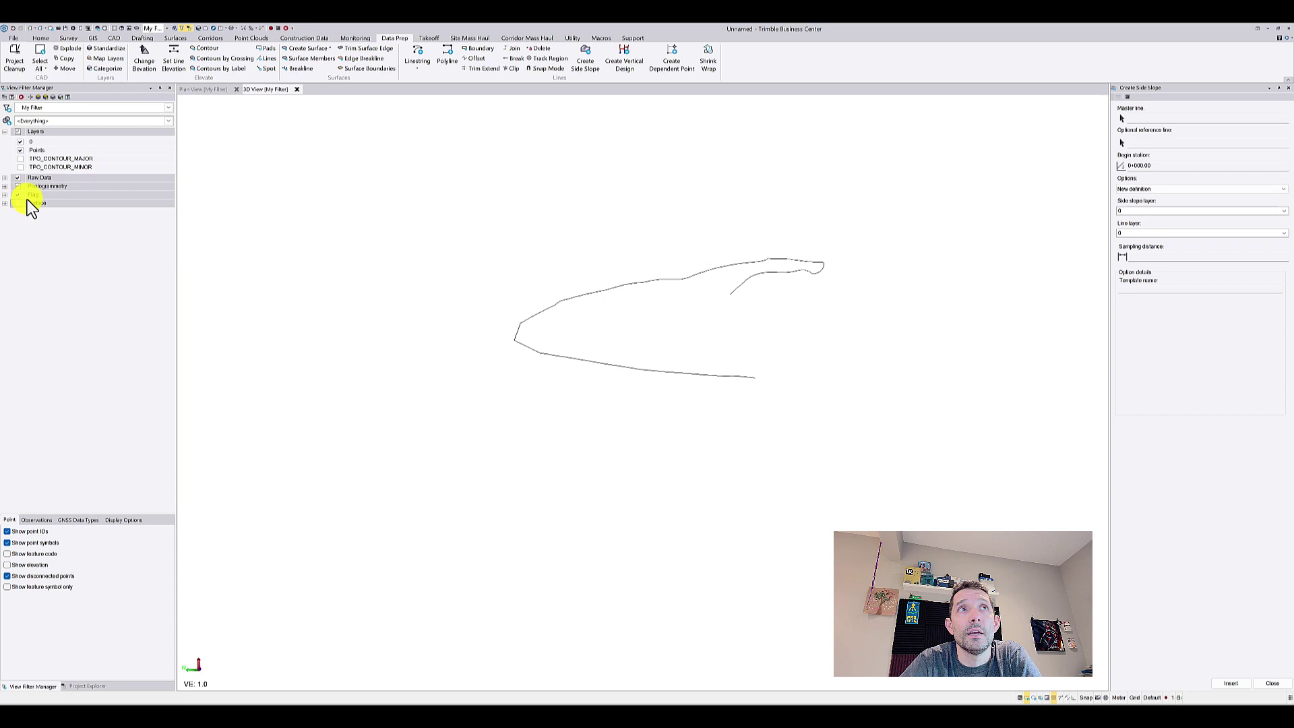
click(646, 281)
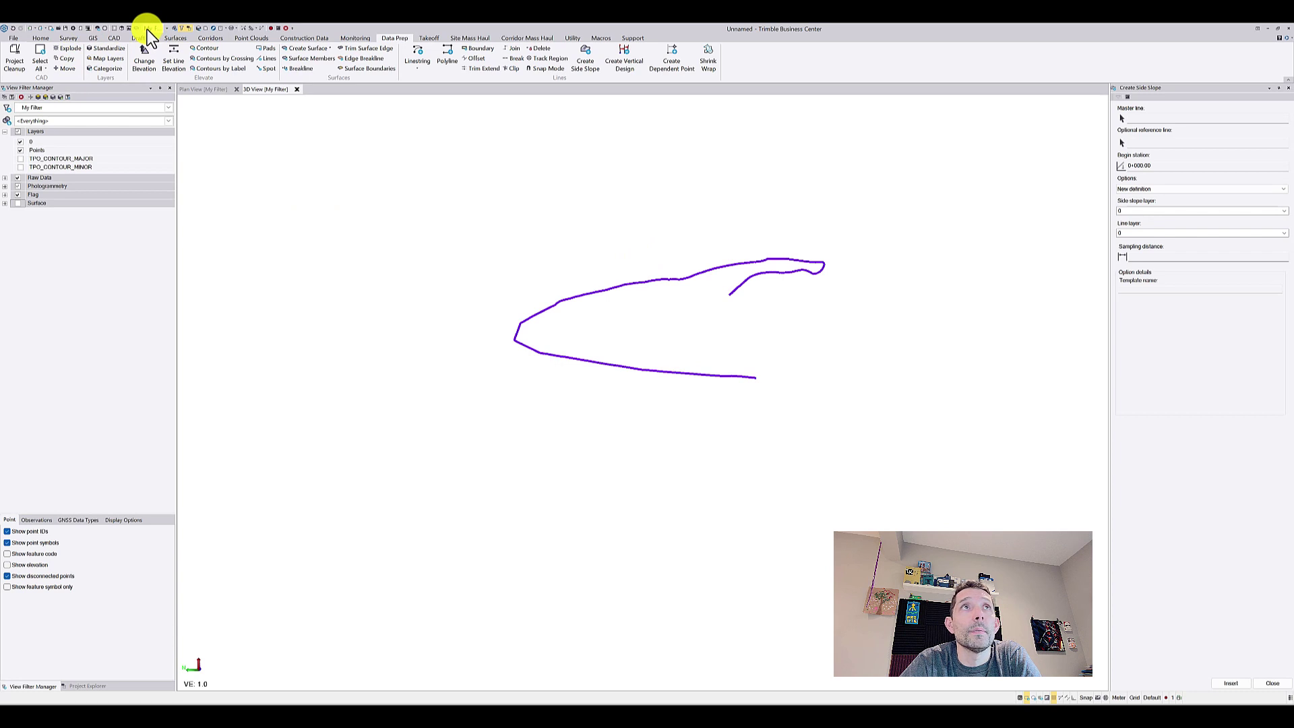
Step: Raise the polyline by a 4 m delta elevation with Change Elevation, then close the panes and deselect
click(114, 38)
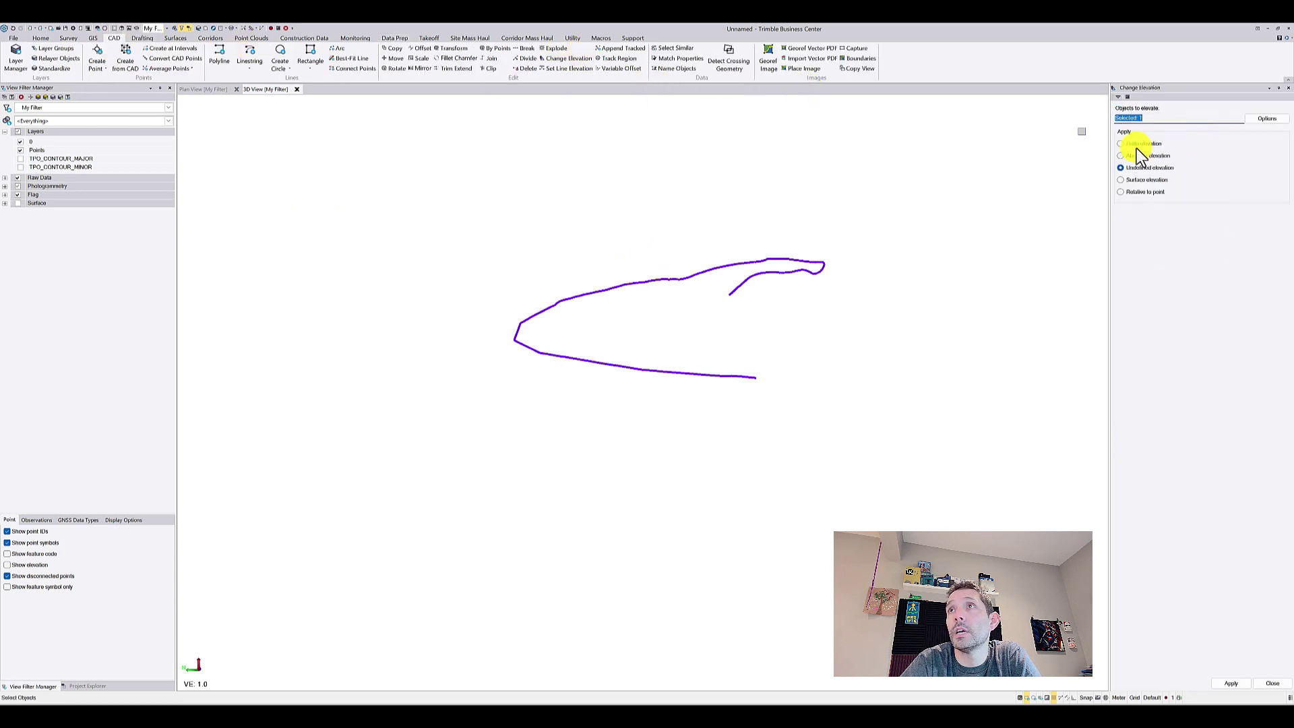
click(1133, 144)
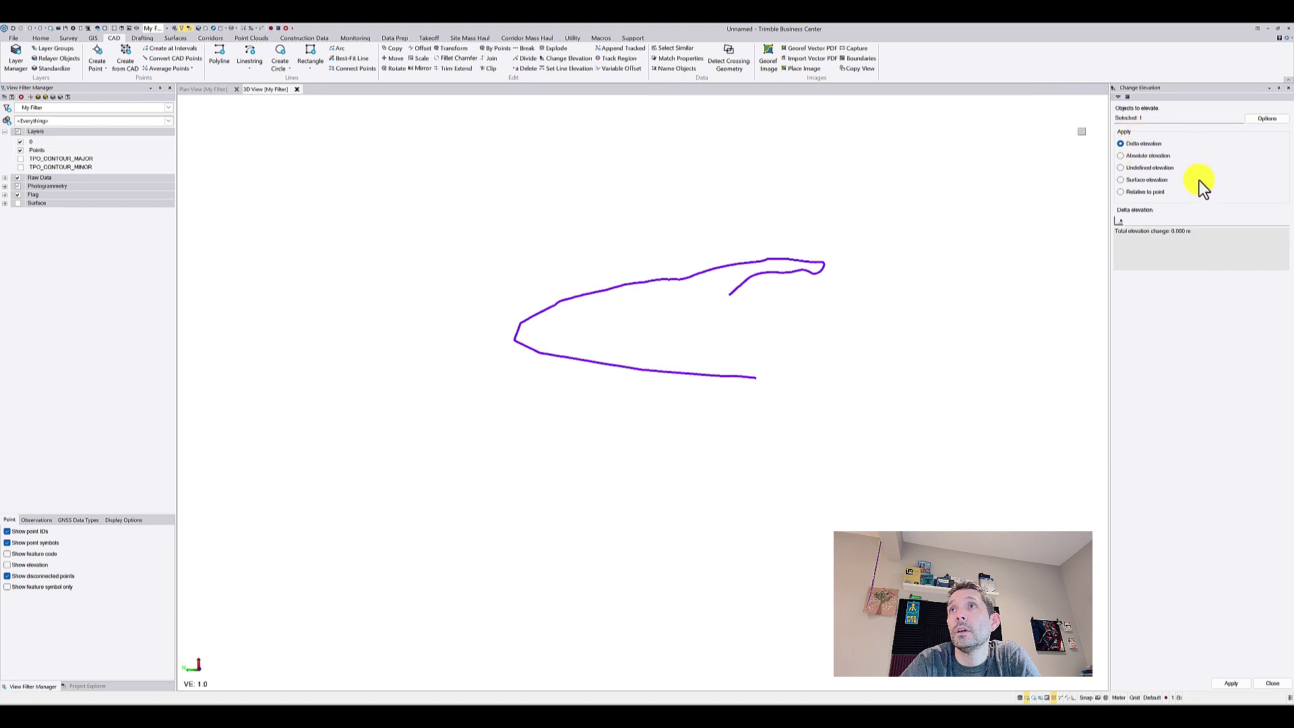
click(1154, 216)
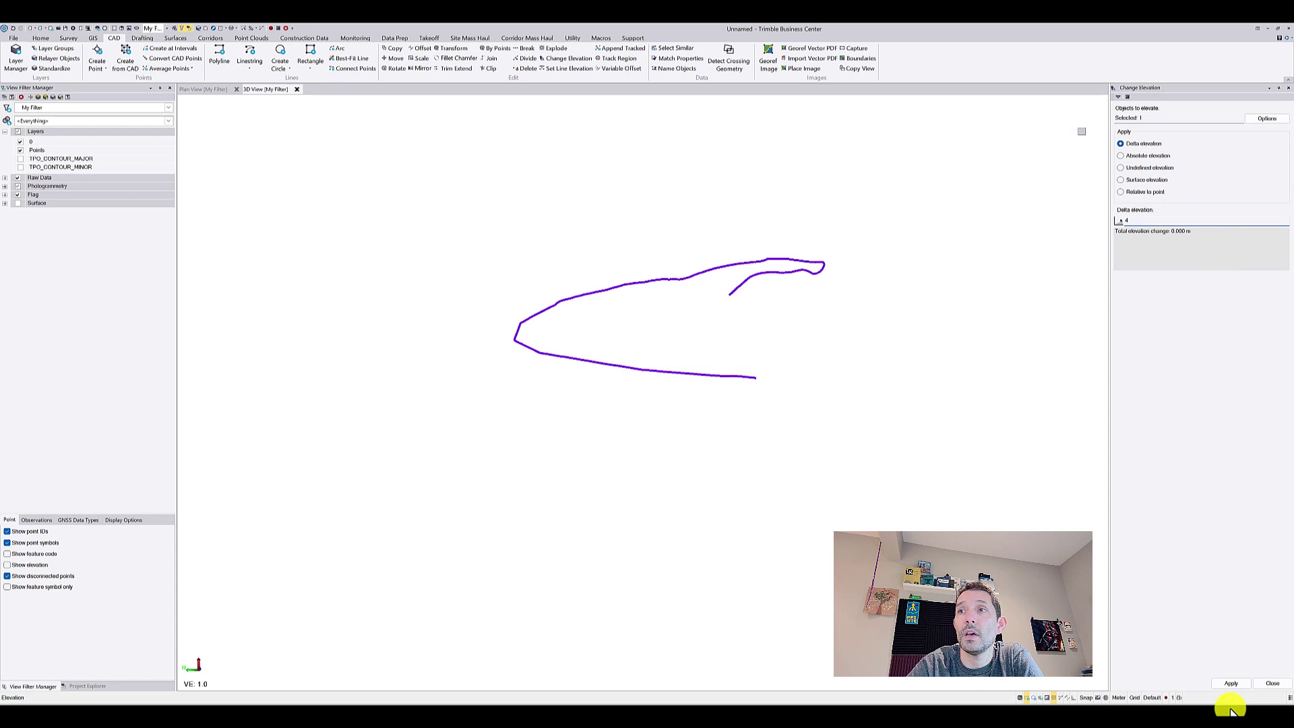
click(1225, 688)
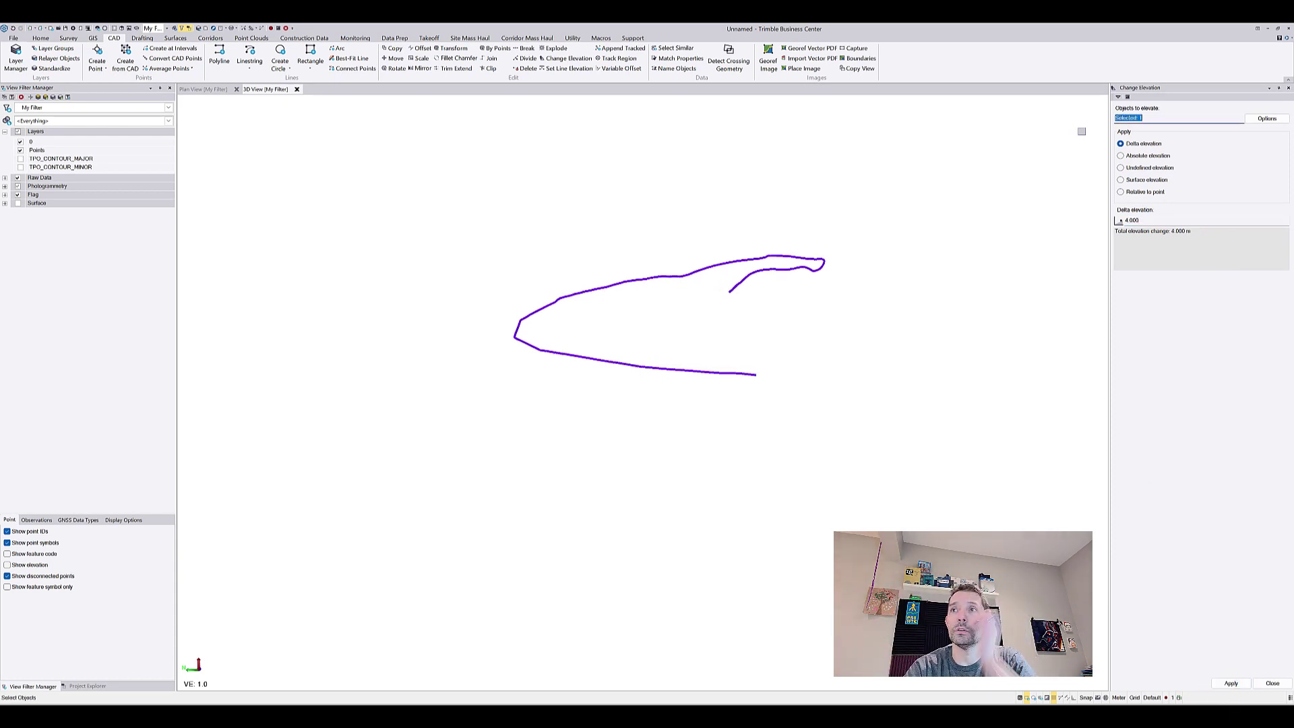
click(1273, 683)
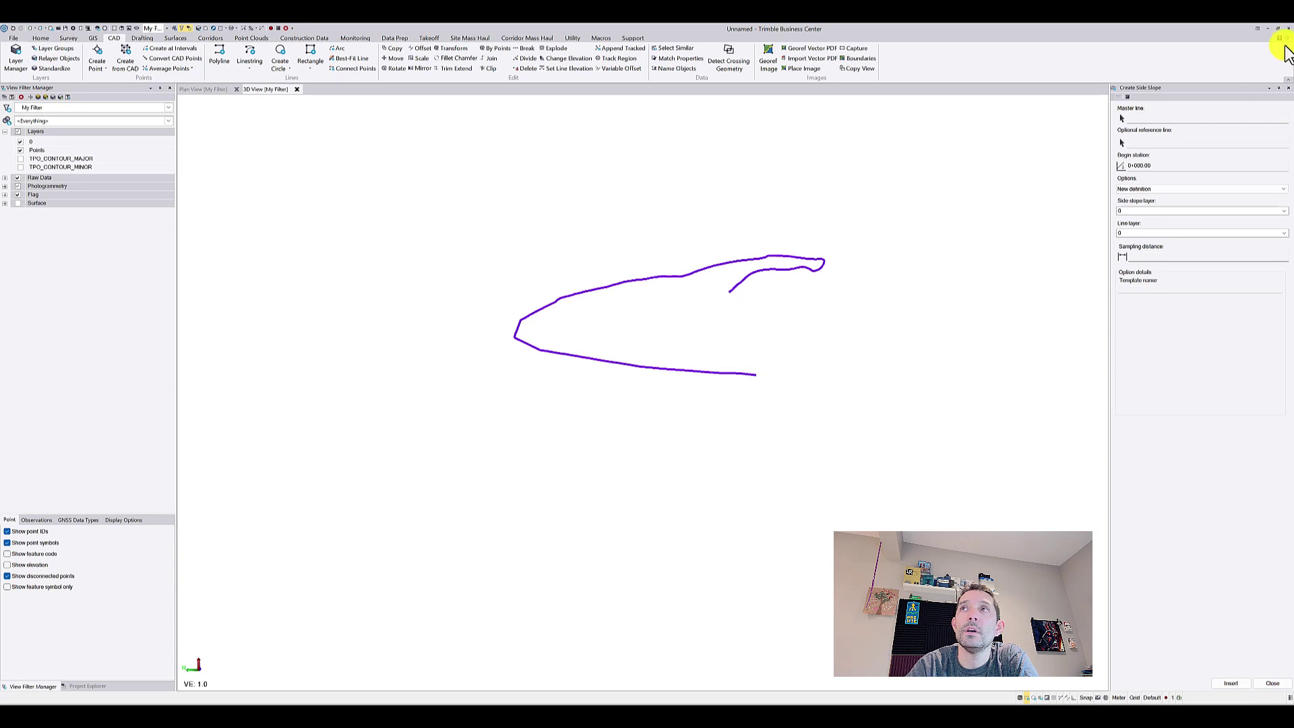
click(1280, 88)
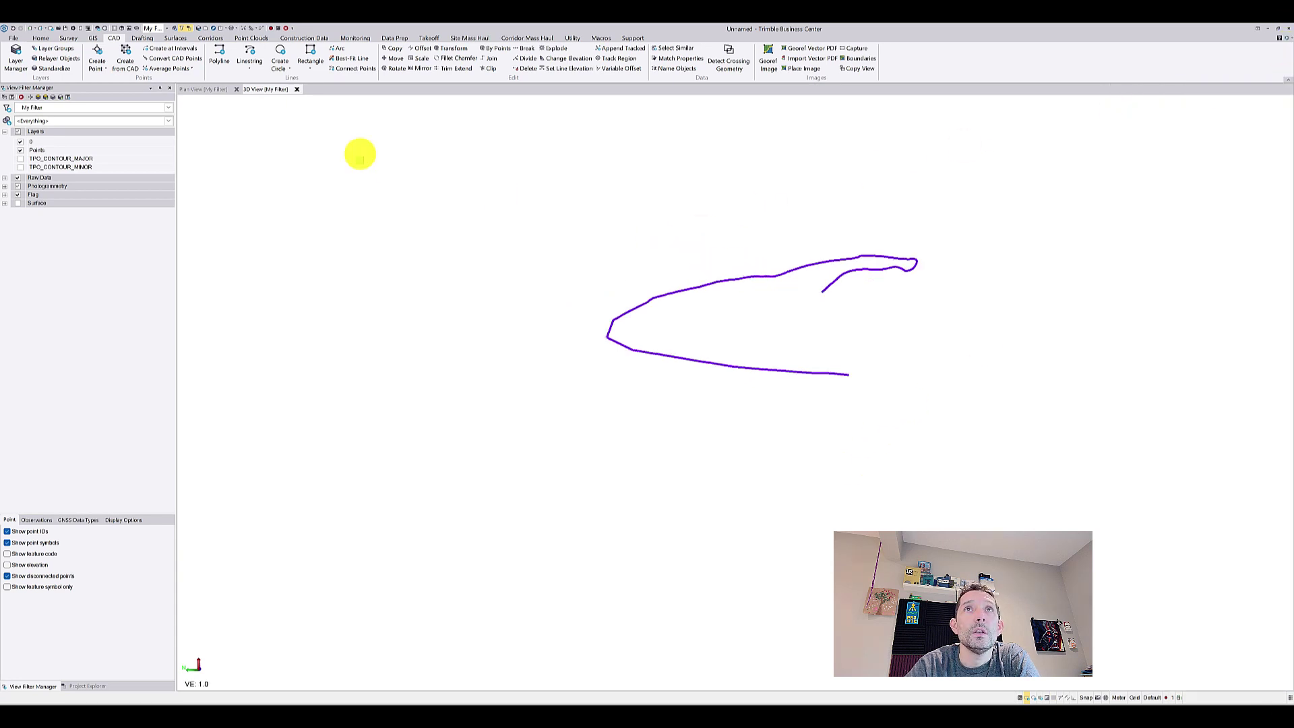
key(Escape)
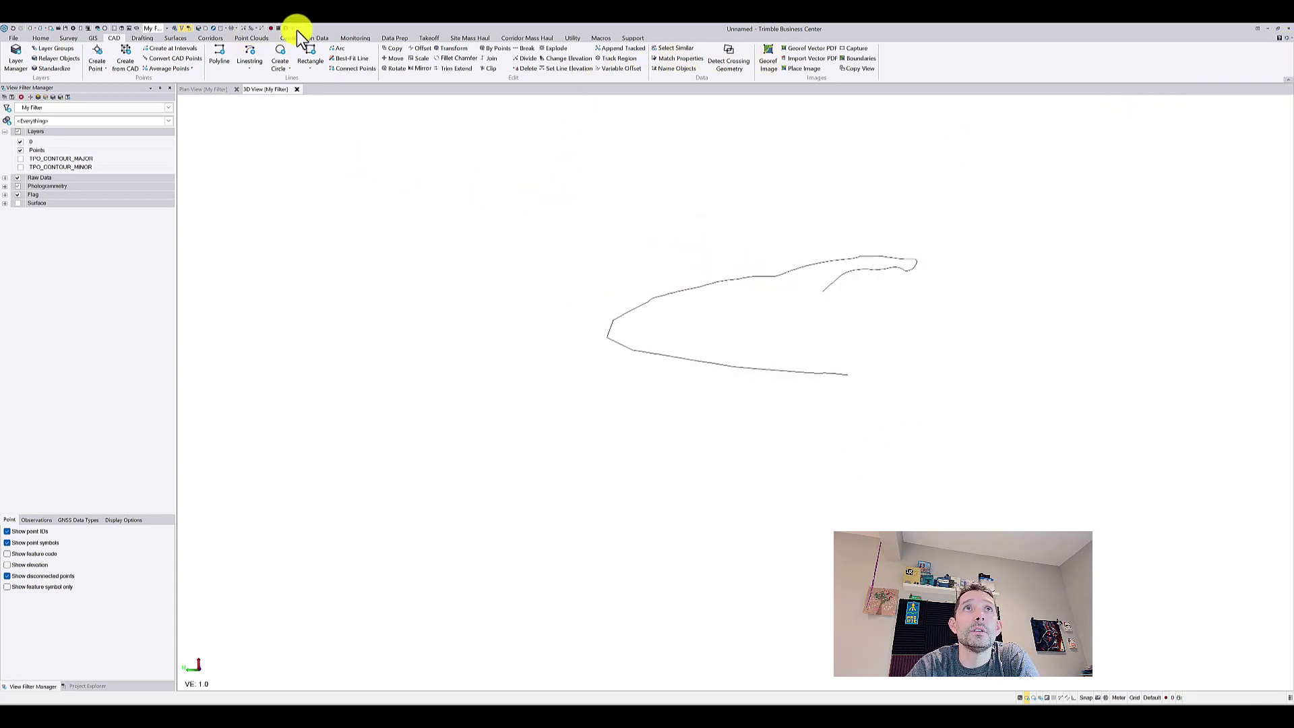
Step: Start Create Side Slope again and pick the 3D polyline as the master line
click(402, 37)
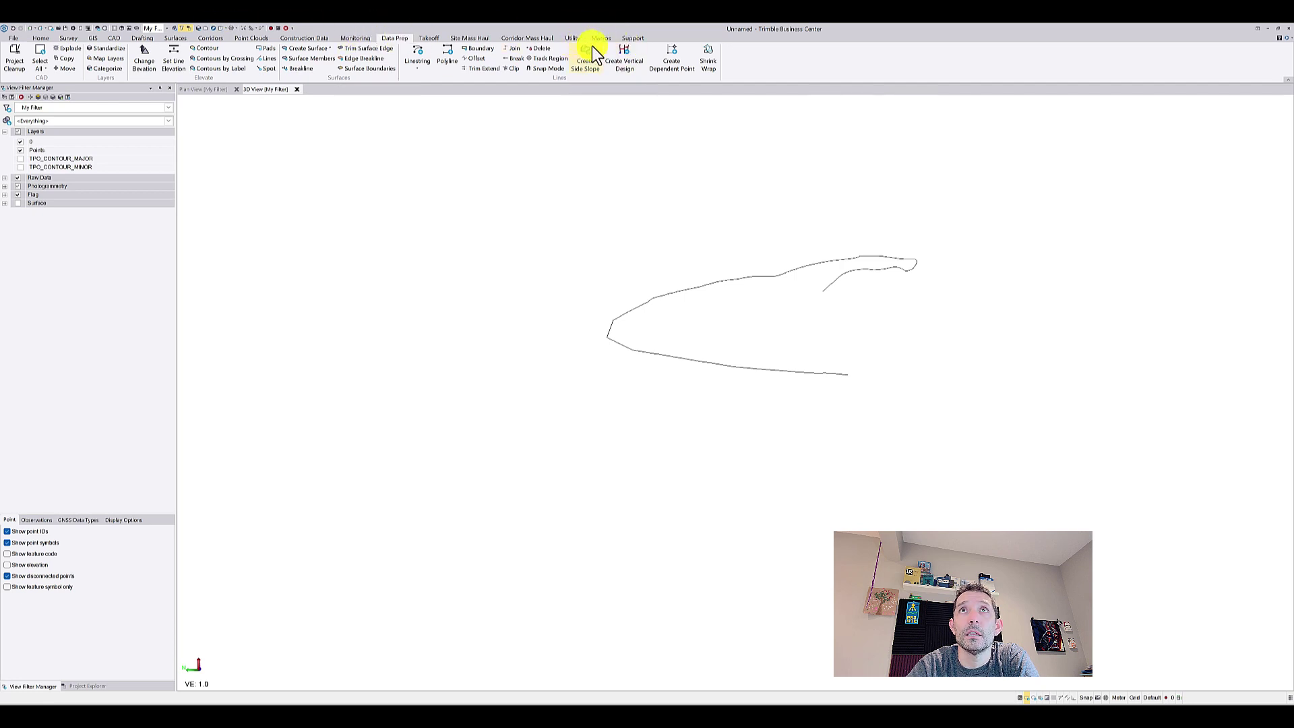
click(590, 49)
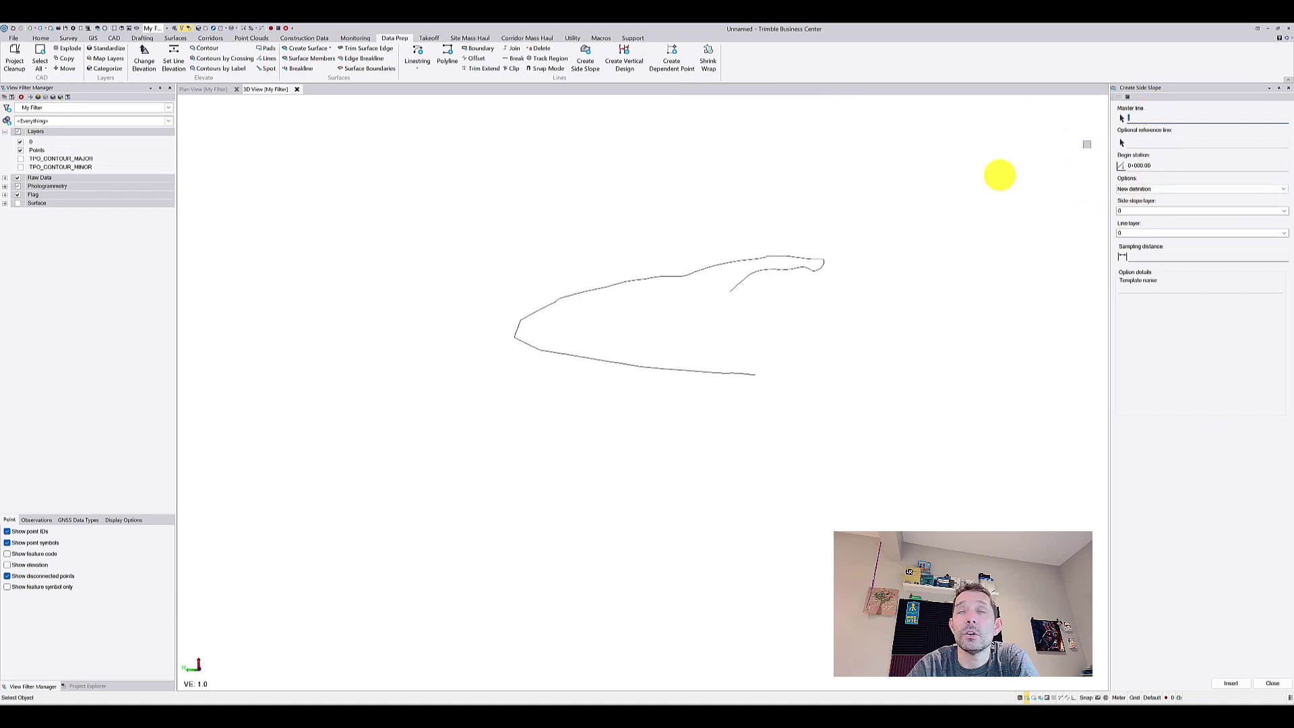
click(729, 263)
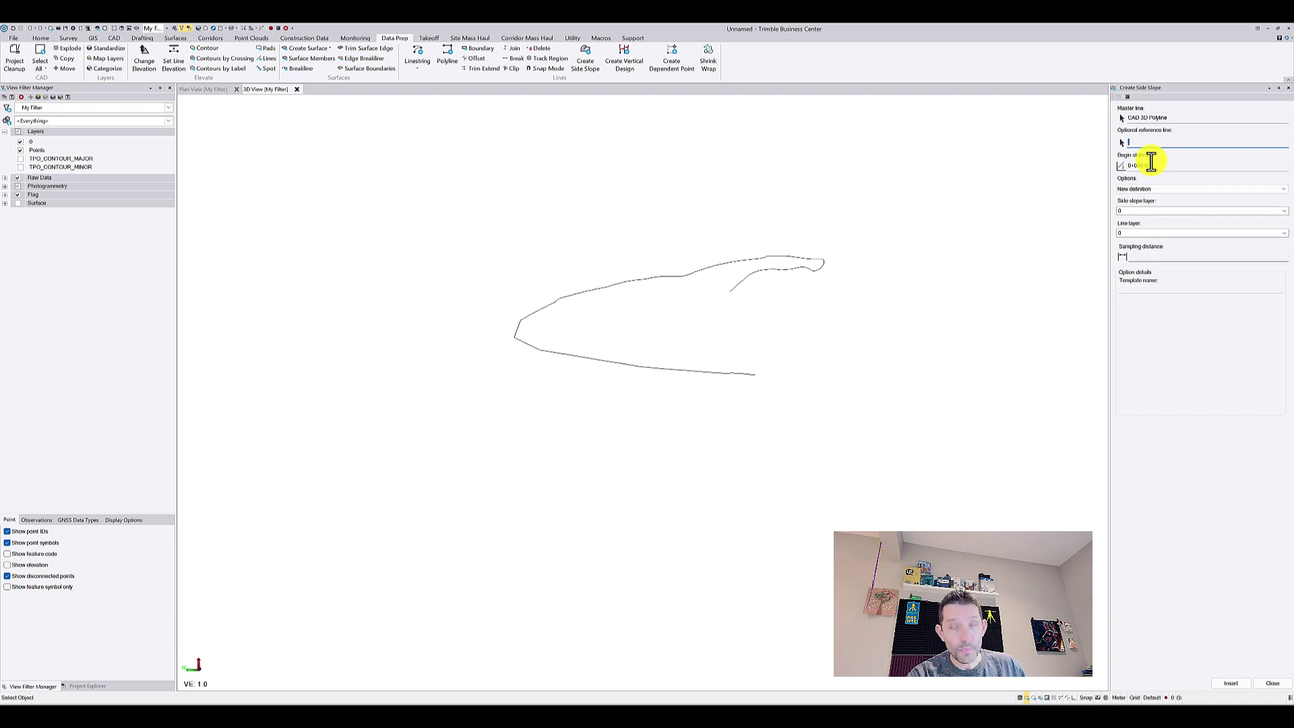
click(1171, 185)
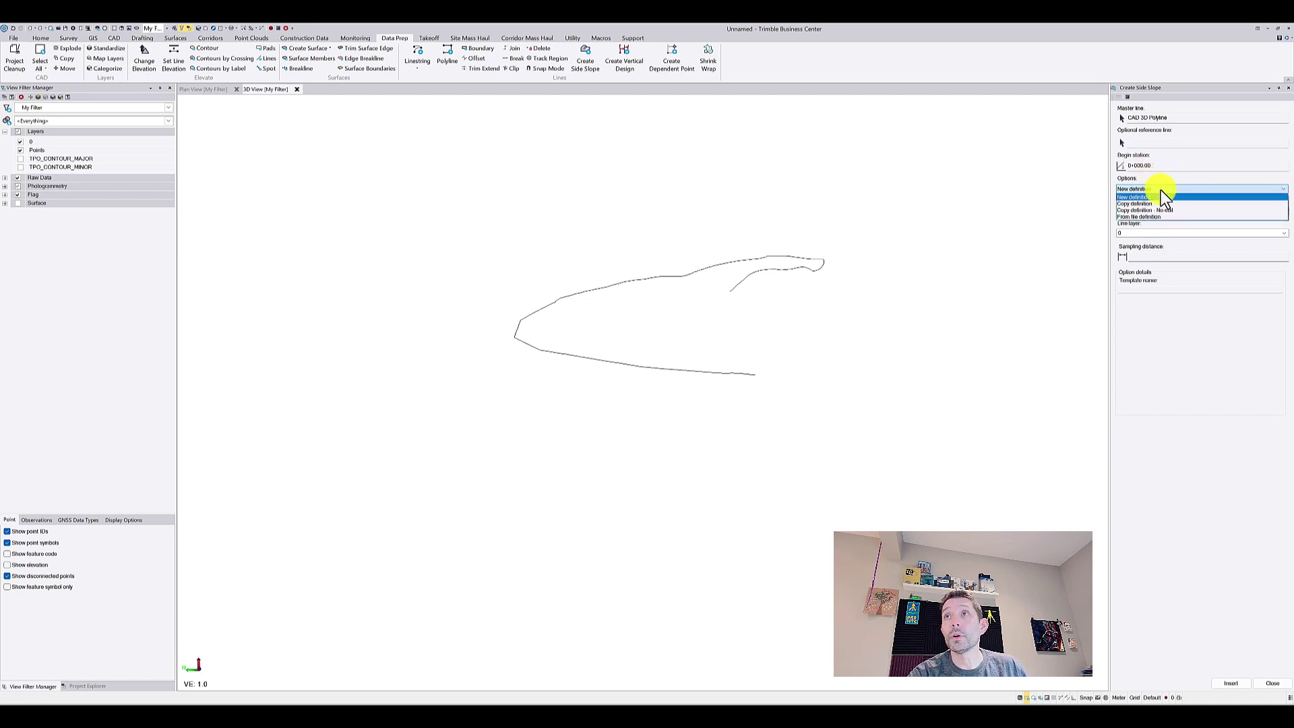
click(1159, 193)
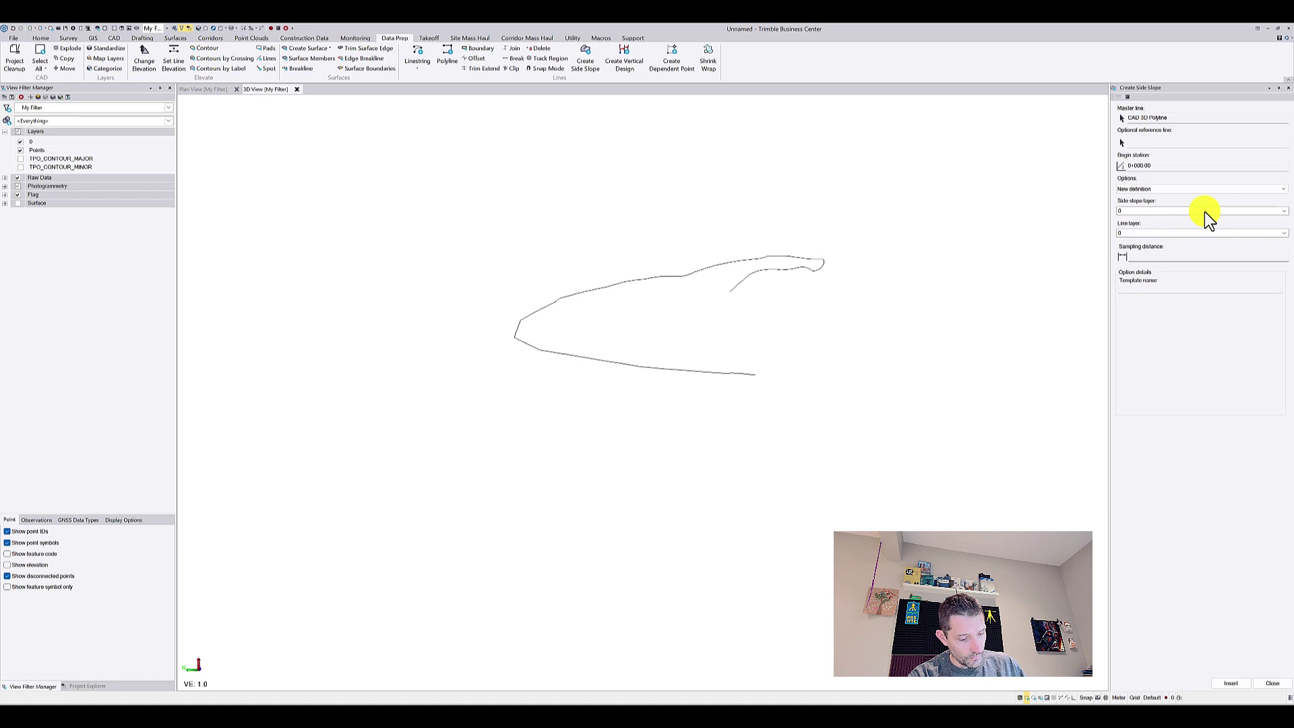
Step: Create a new layer 'FD - side slope' for the side slope
click(1197, 209)
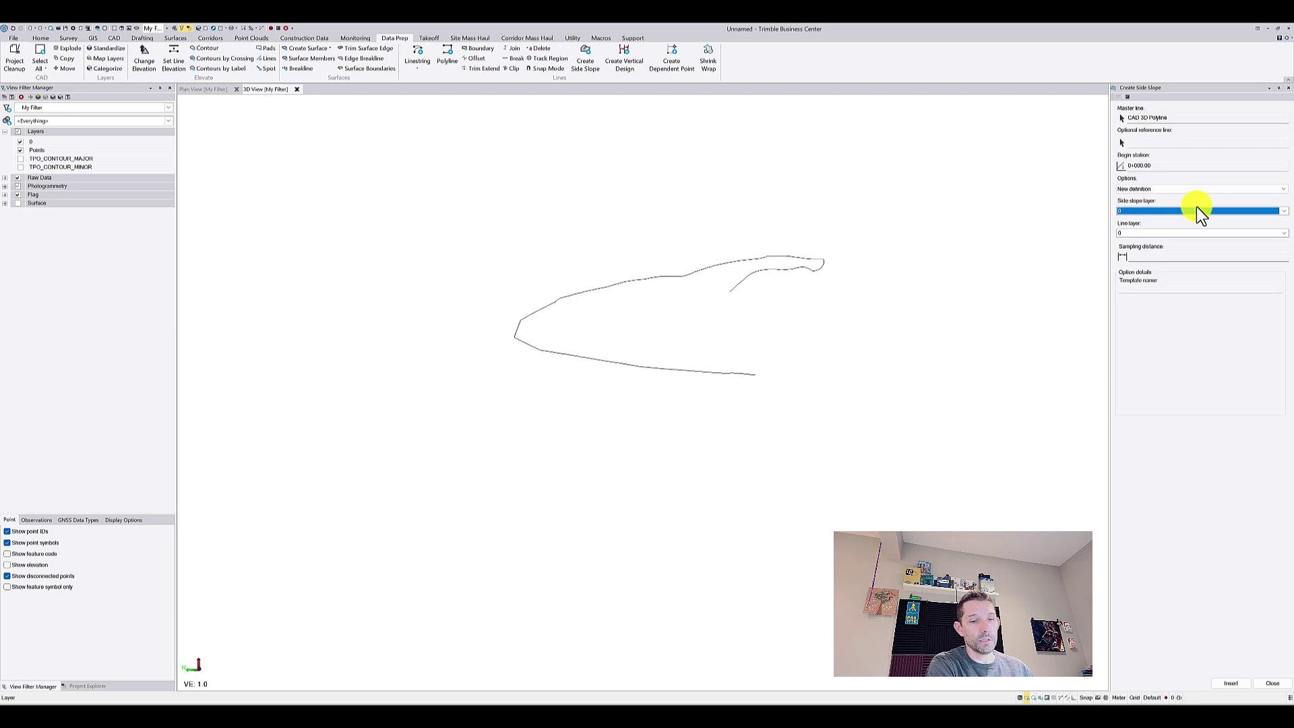
click(1196, 209)
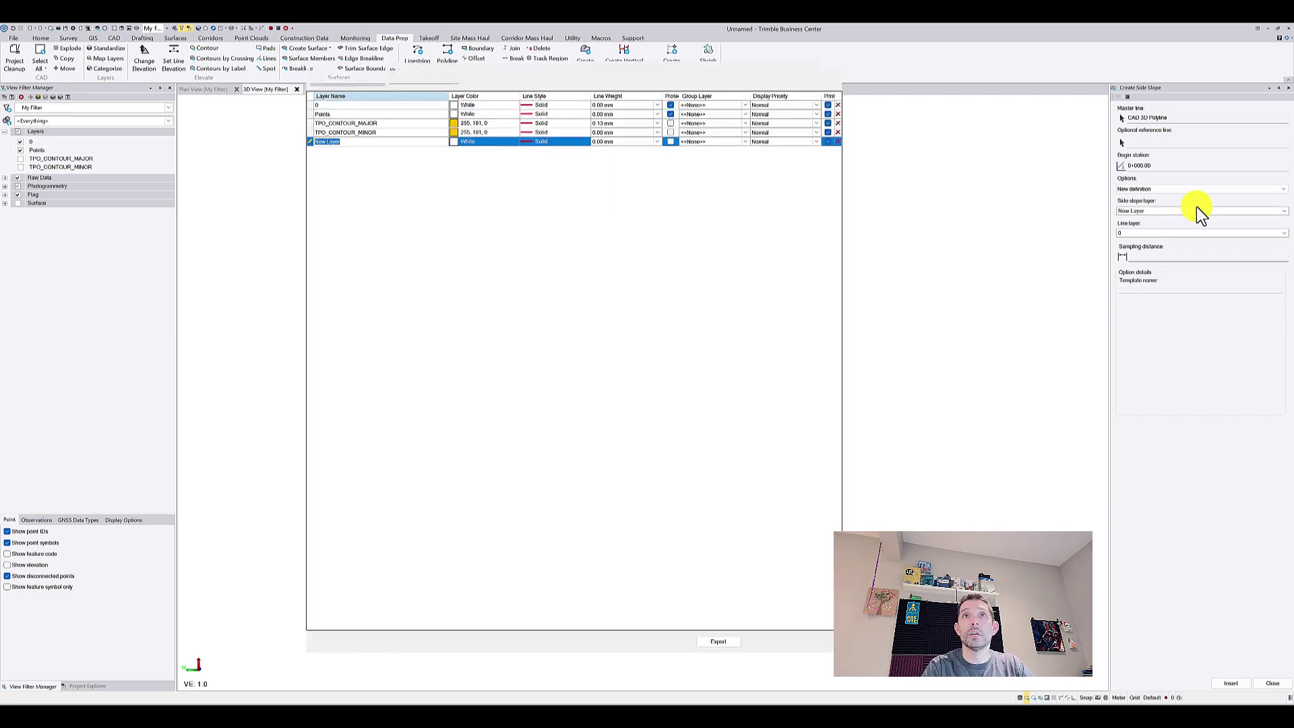
text(FD)
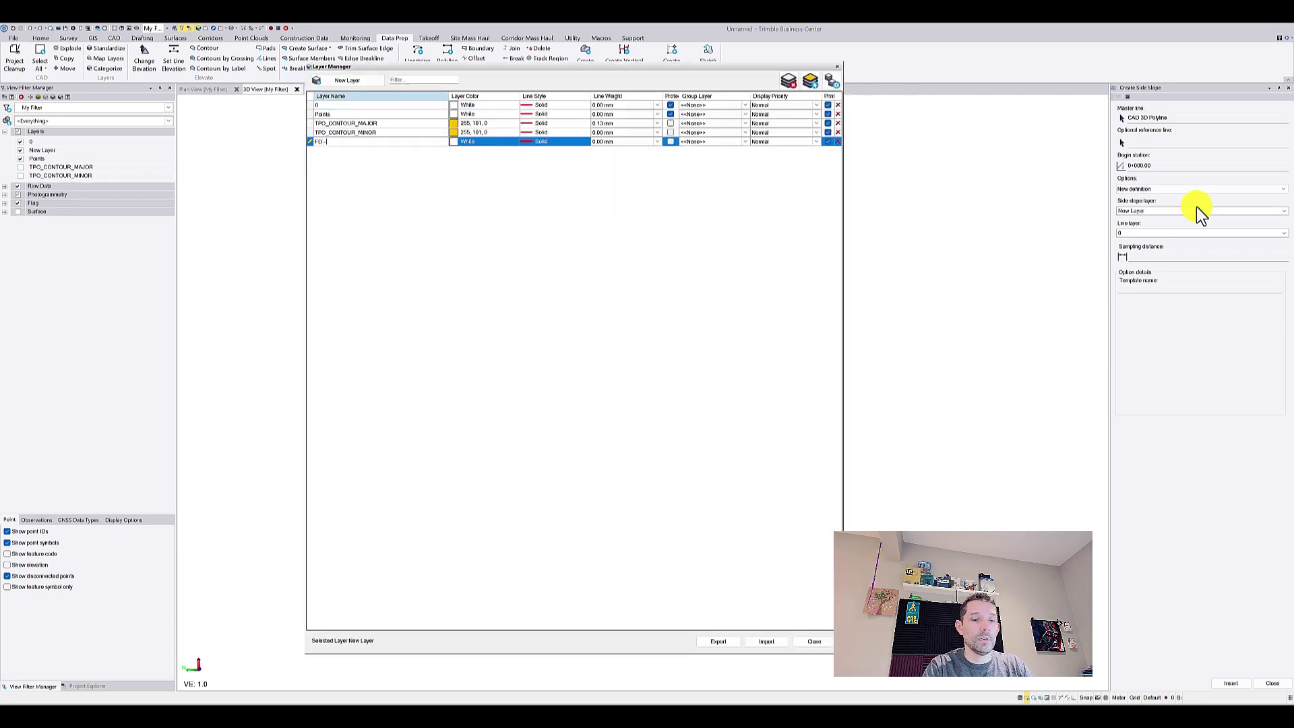
text( - side slope)
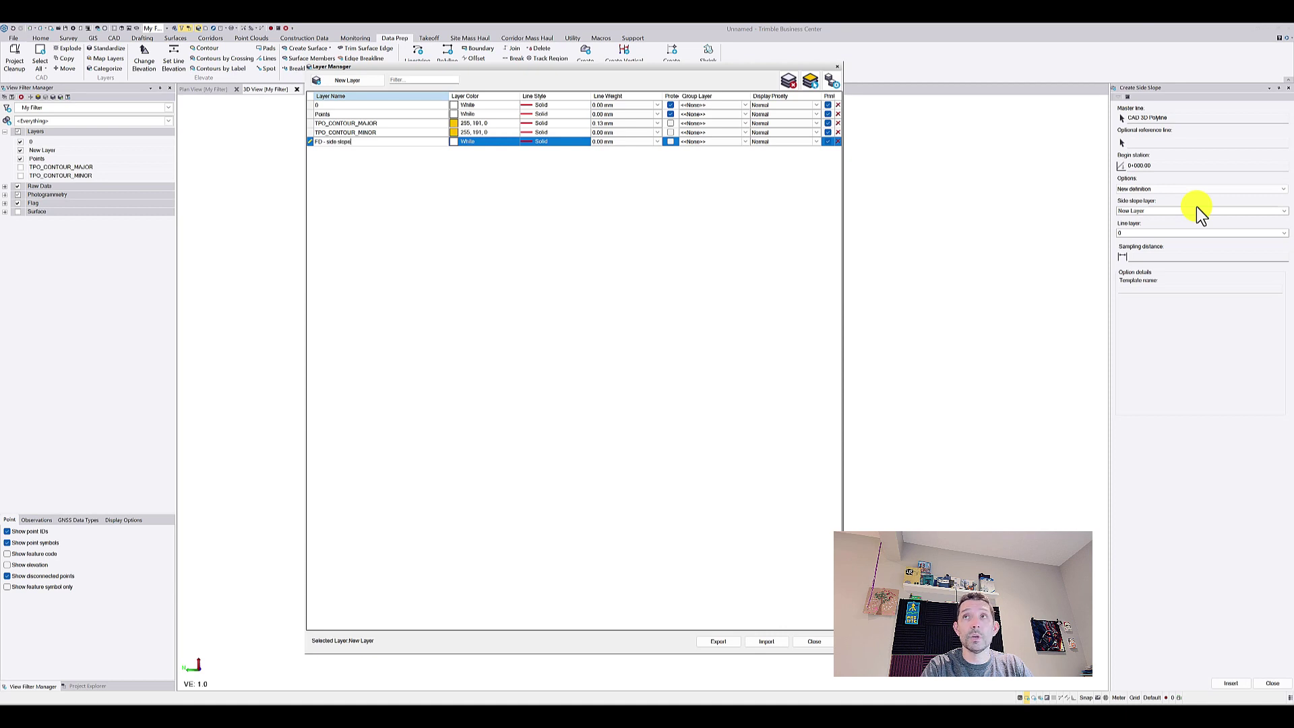
key(Return)
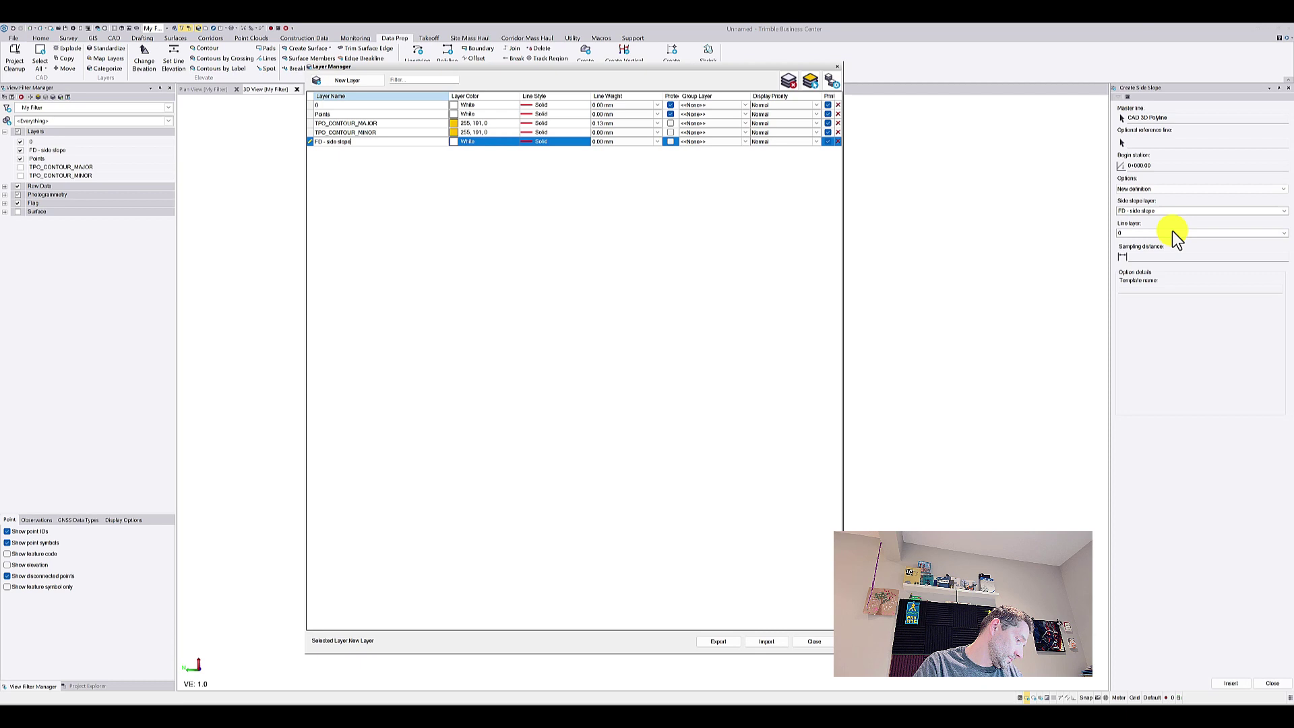
Step: Add the 'FD - Offset lines' layer for the offset lines and close the Layer Manager
click(1171, 232)
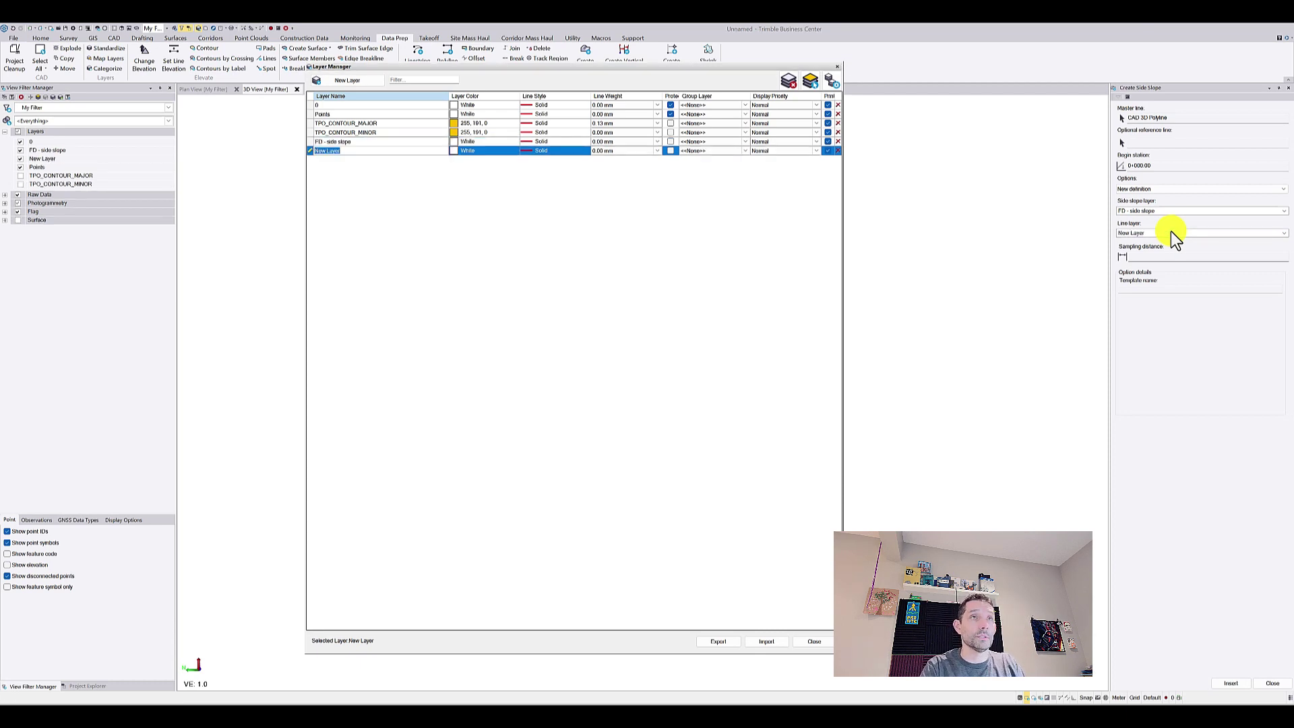
text(FD - Offset lines)
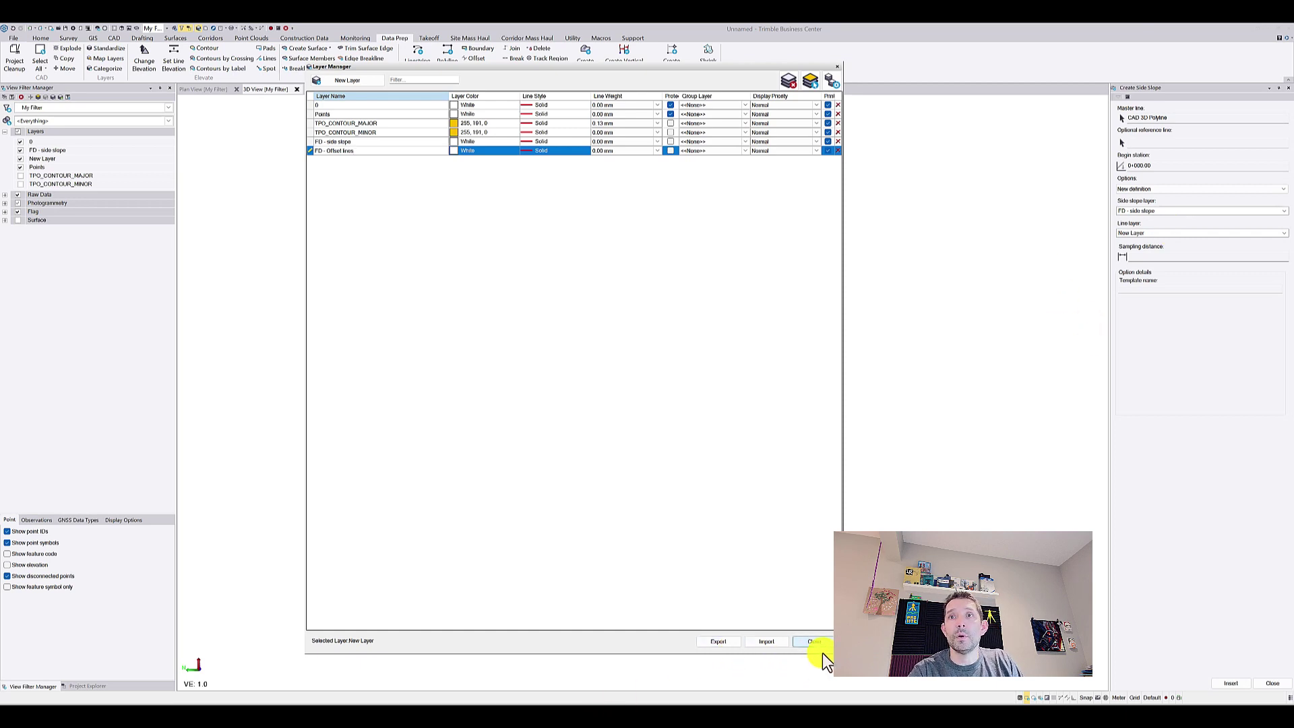
click(814, 643)
click(1146, 255)
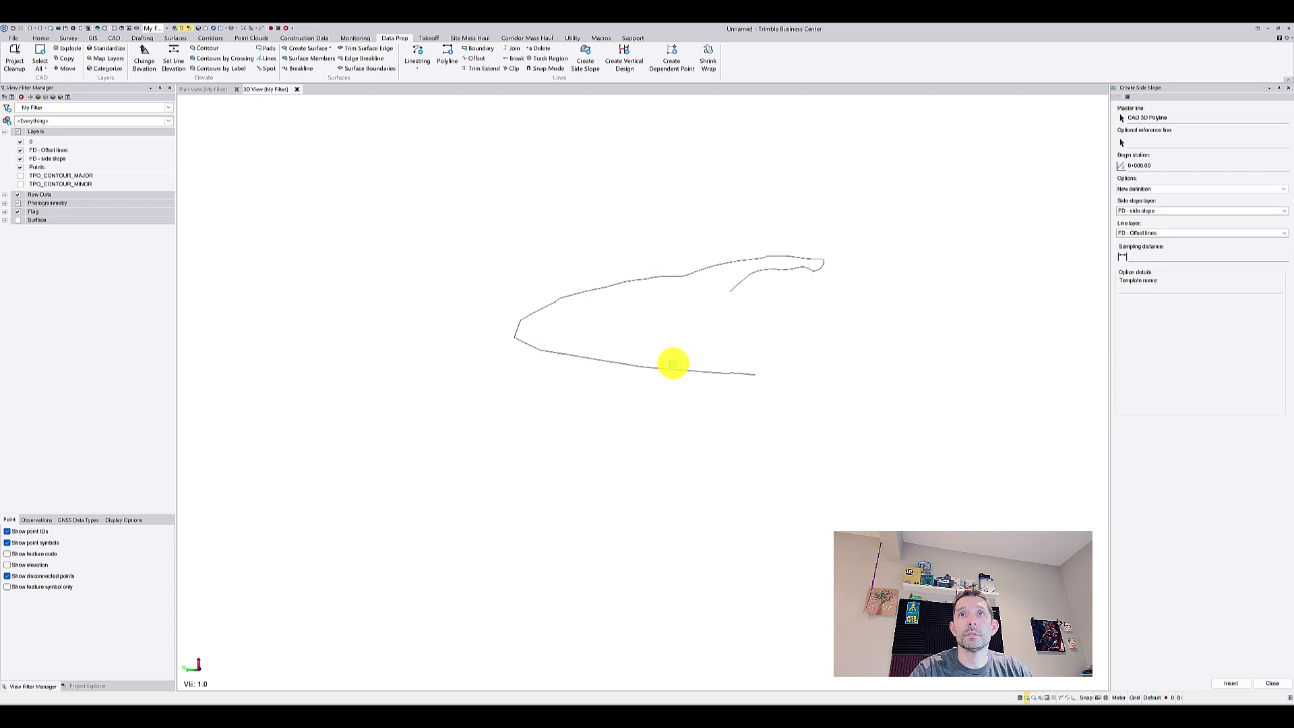
Step: Launch the side slope command from the polyline's context menu and set sampling distance 20
click(674, 364)
right_click(674, 368)
click(701, 483)
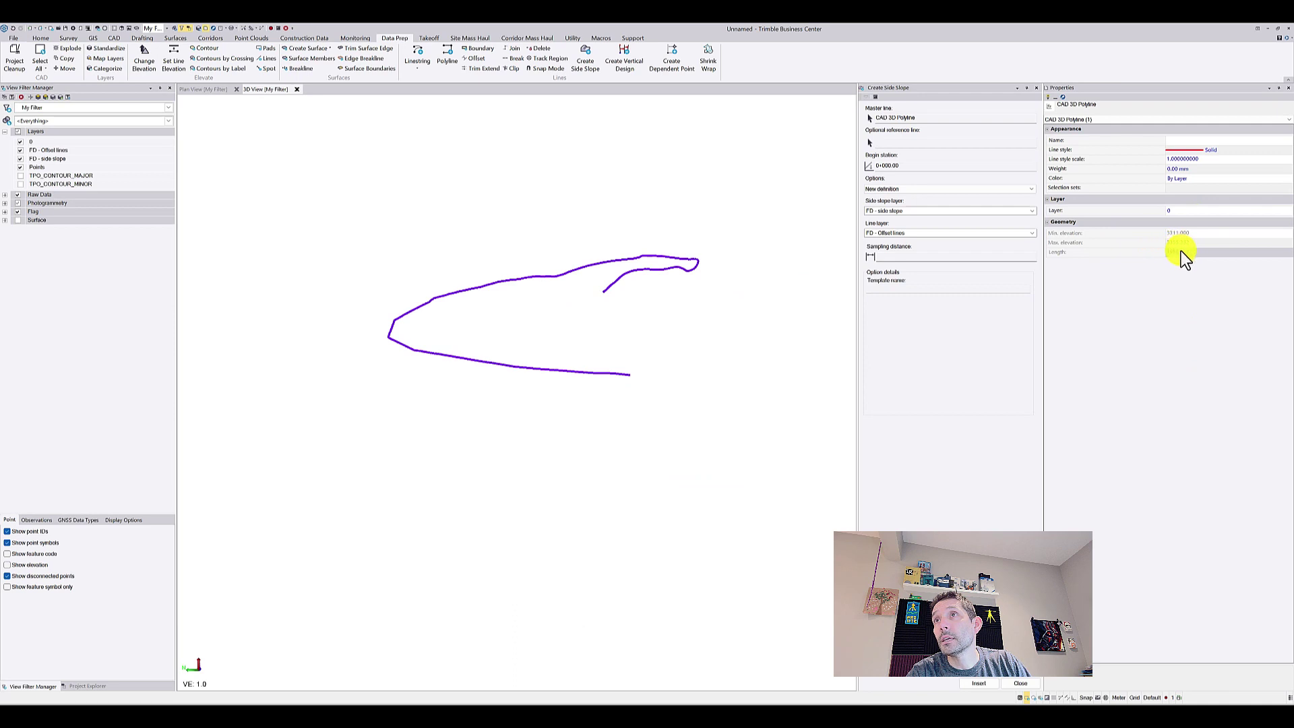
click(941, 257)
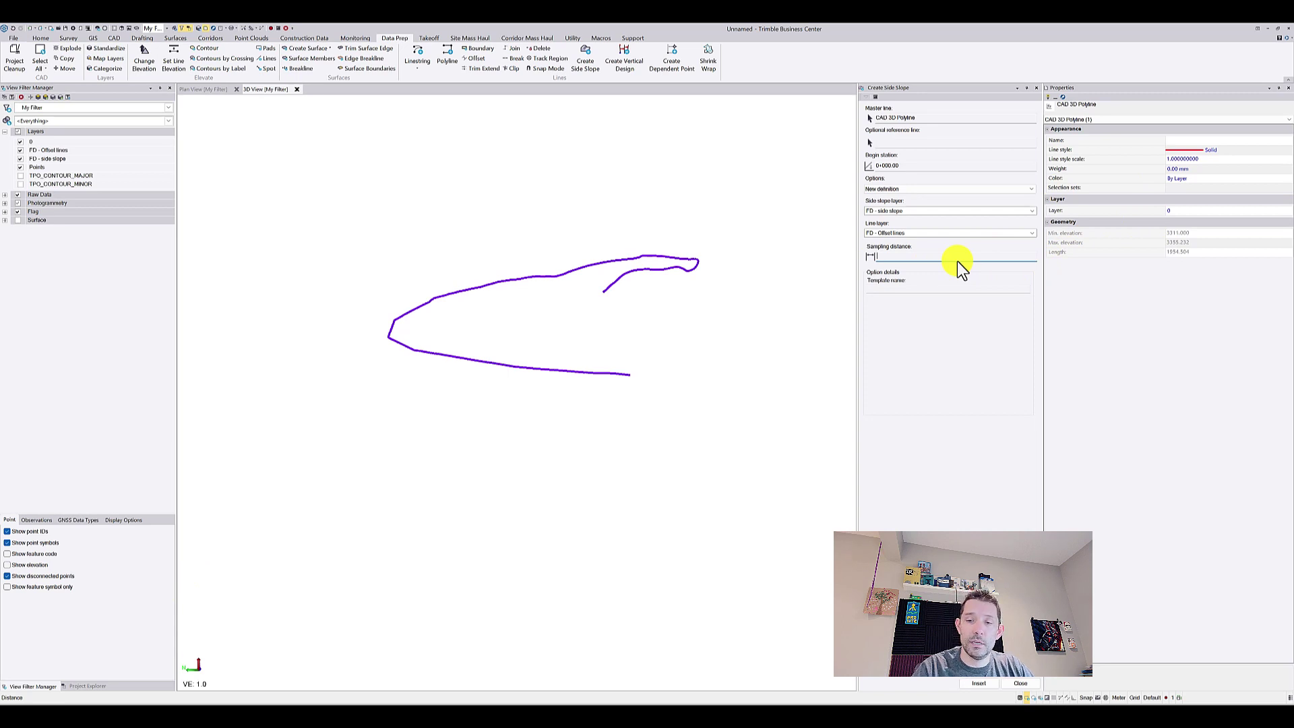
text(20)
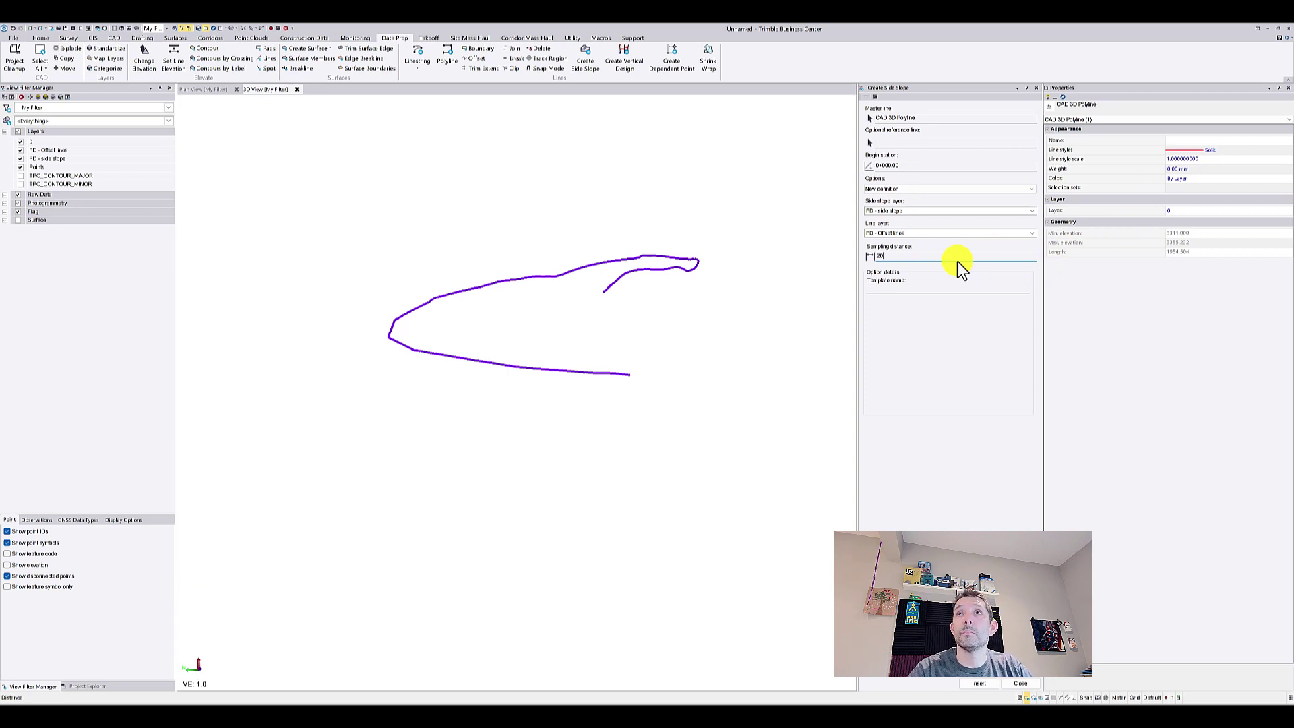
Step: Name the template 'Test Template', fixing its capitalisation, and insert the side slope
click(902, 288)
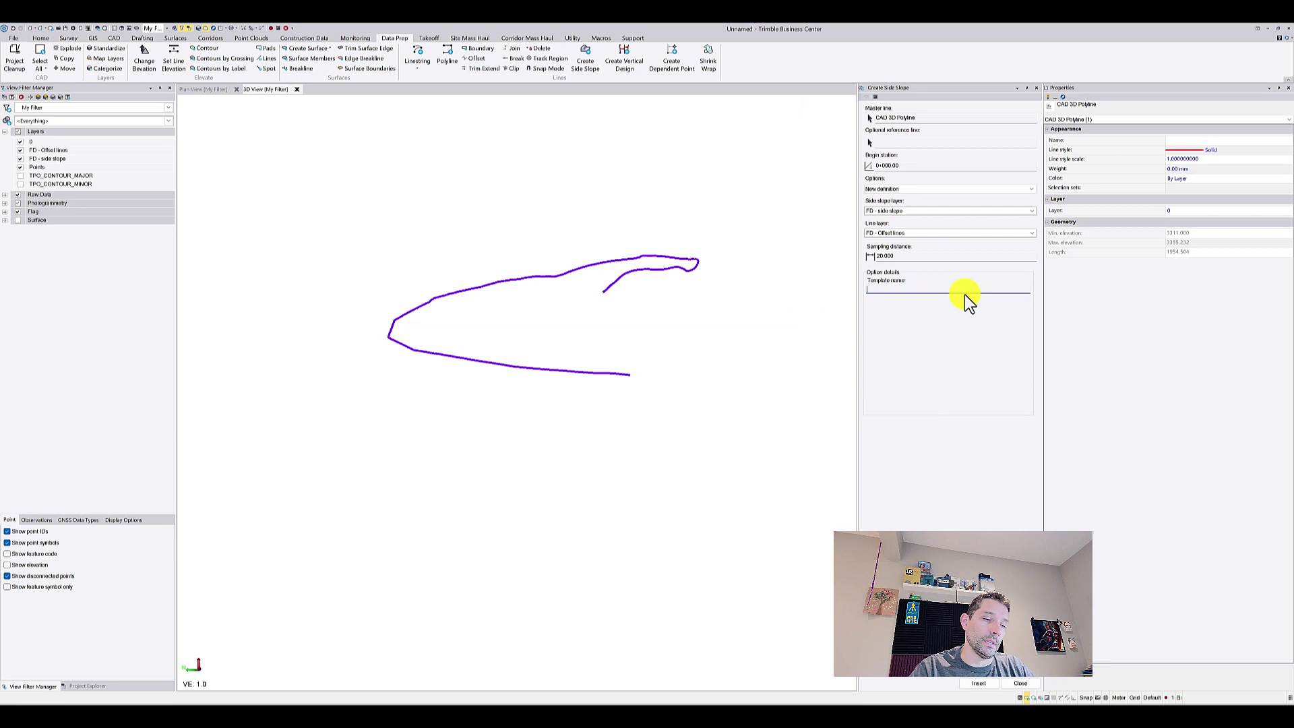
text(TEst)
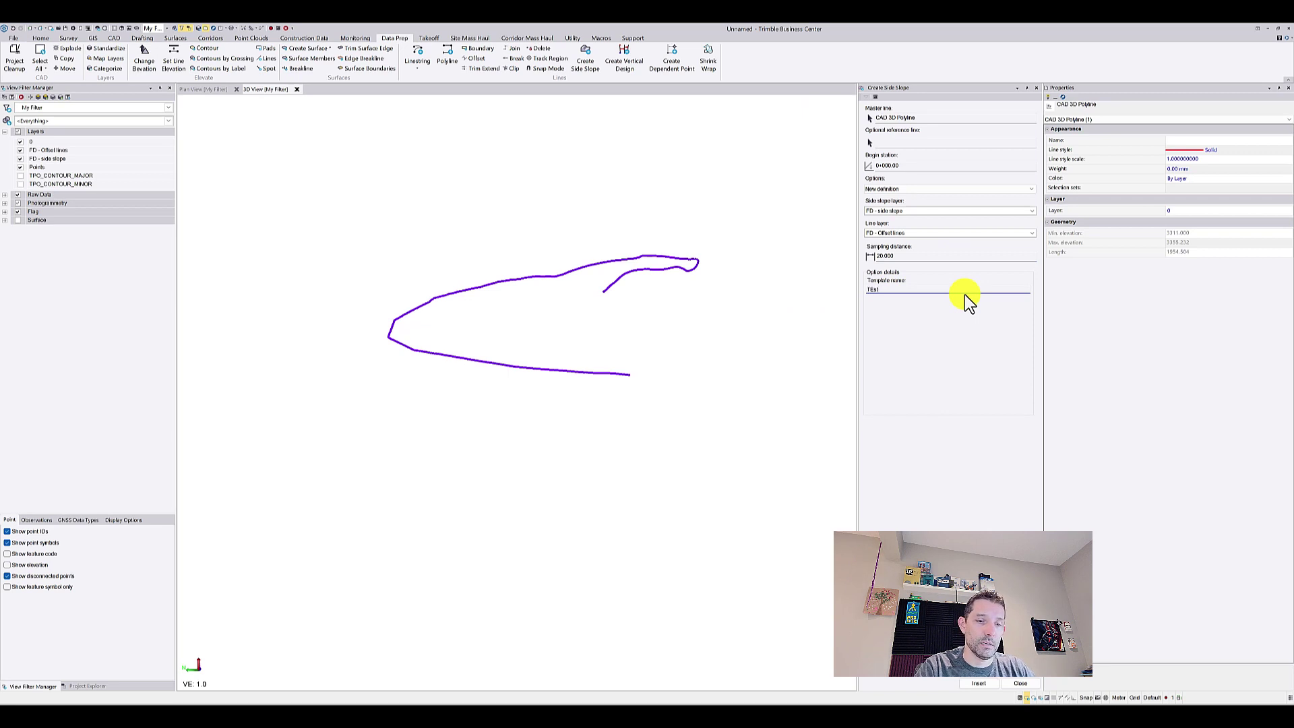
text( Template)
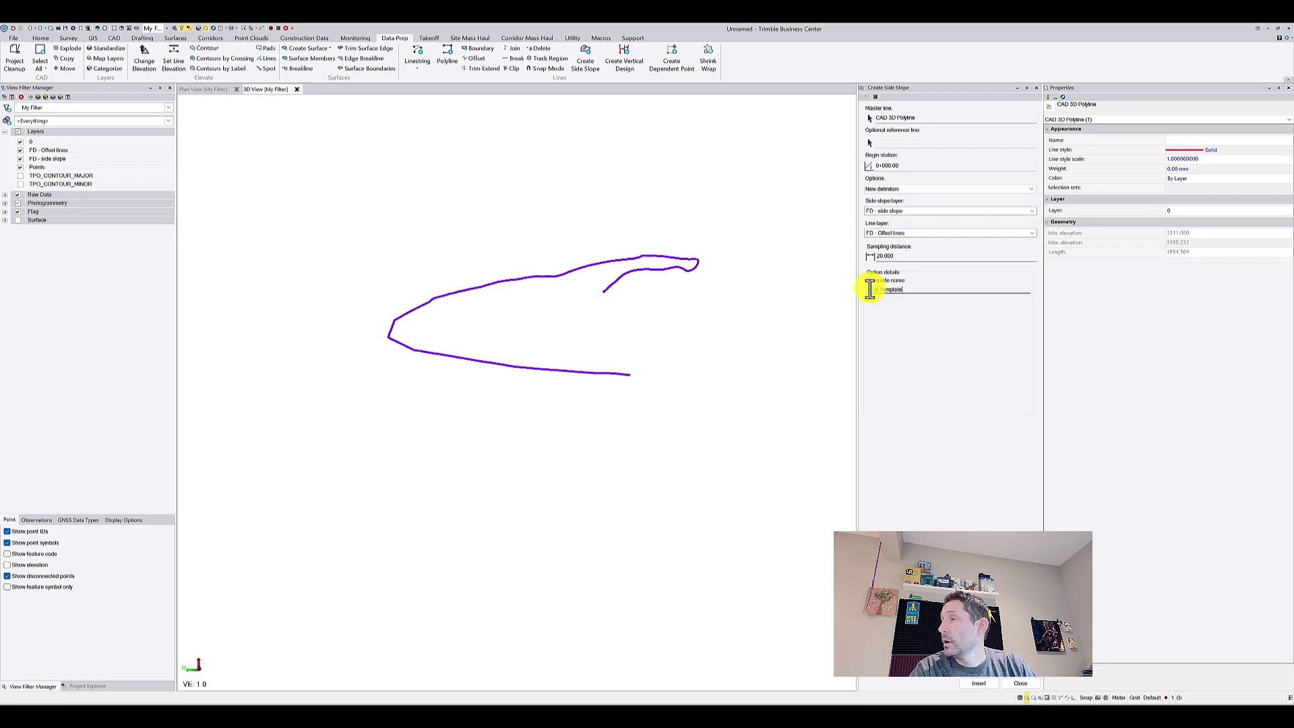
drag(878, 289, 869, 289)
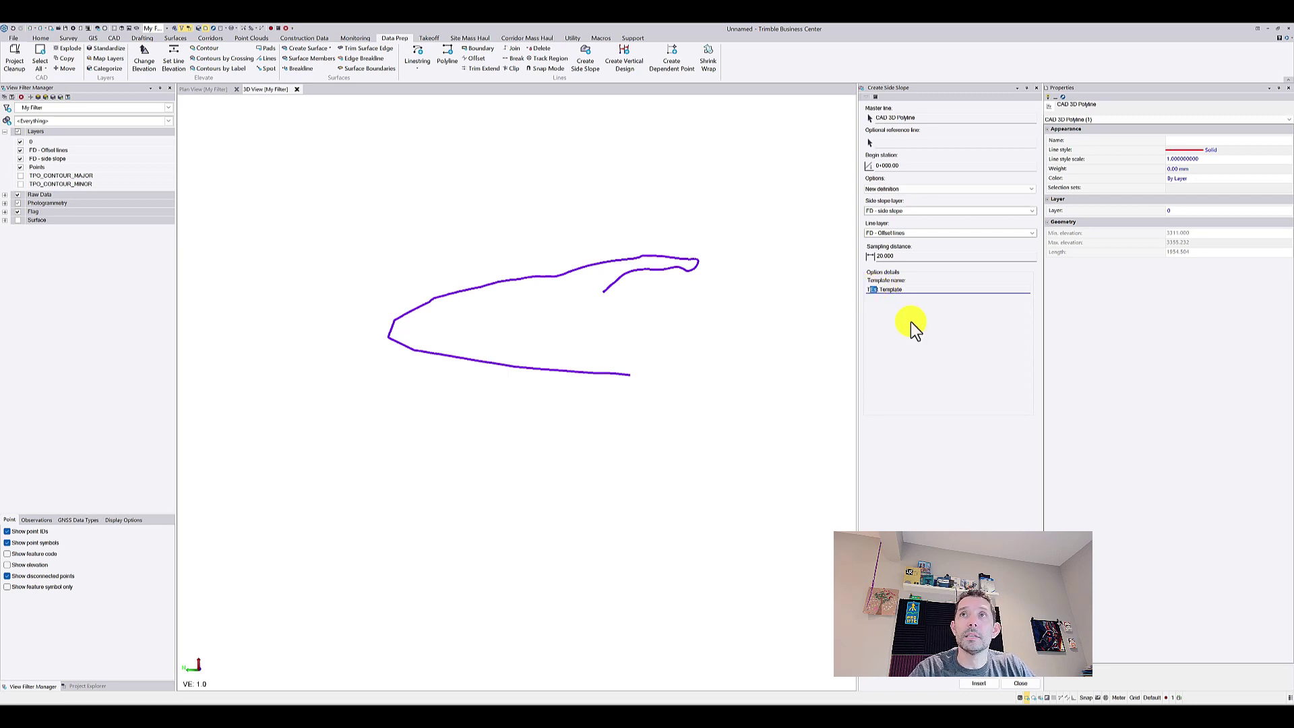
text(est)
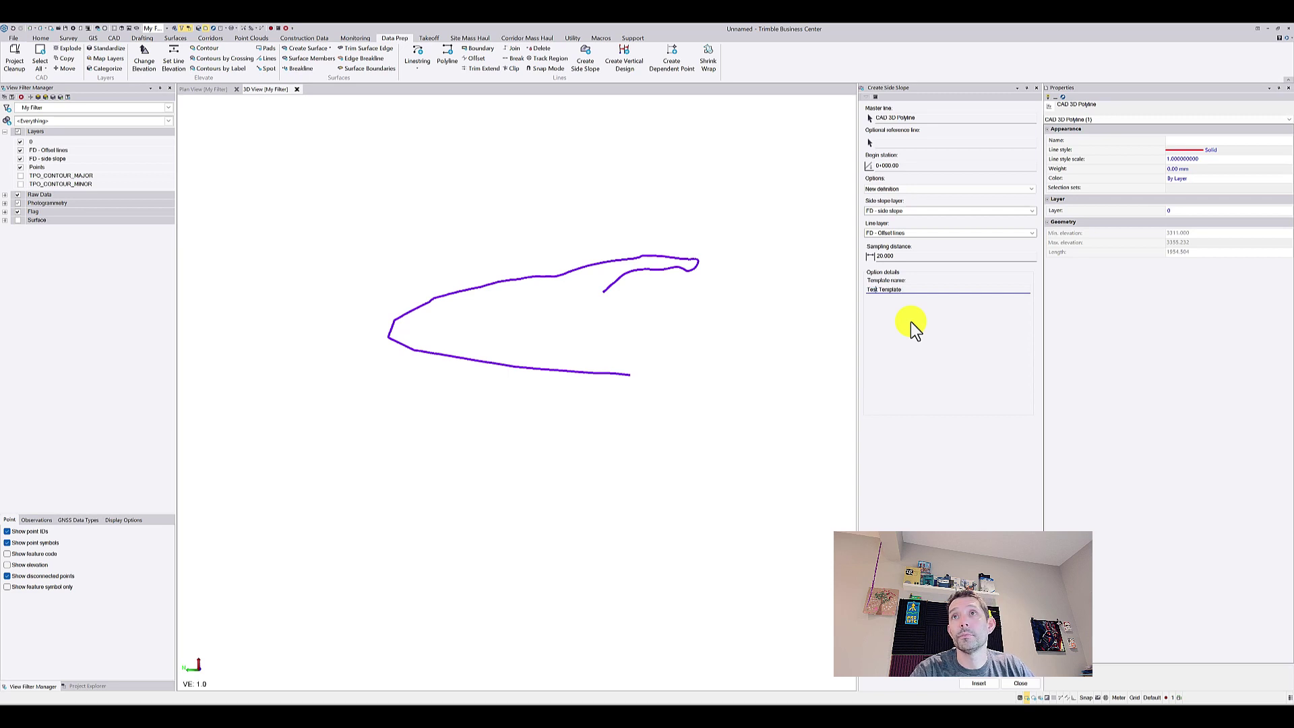
click(991, 684)
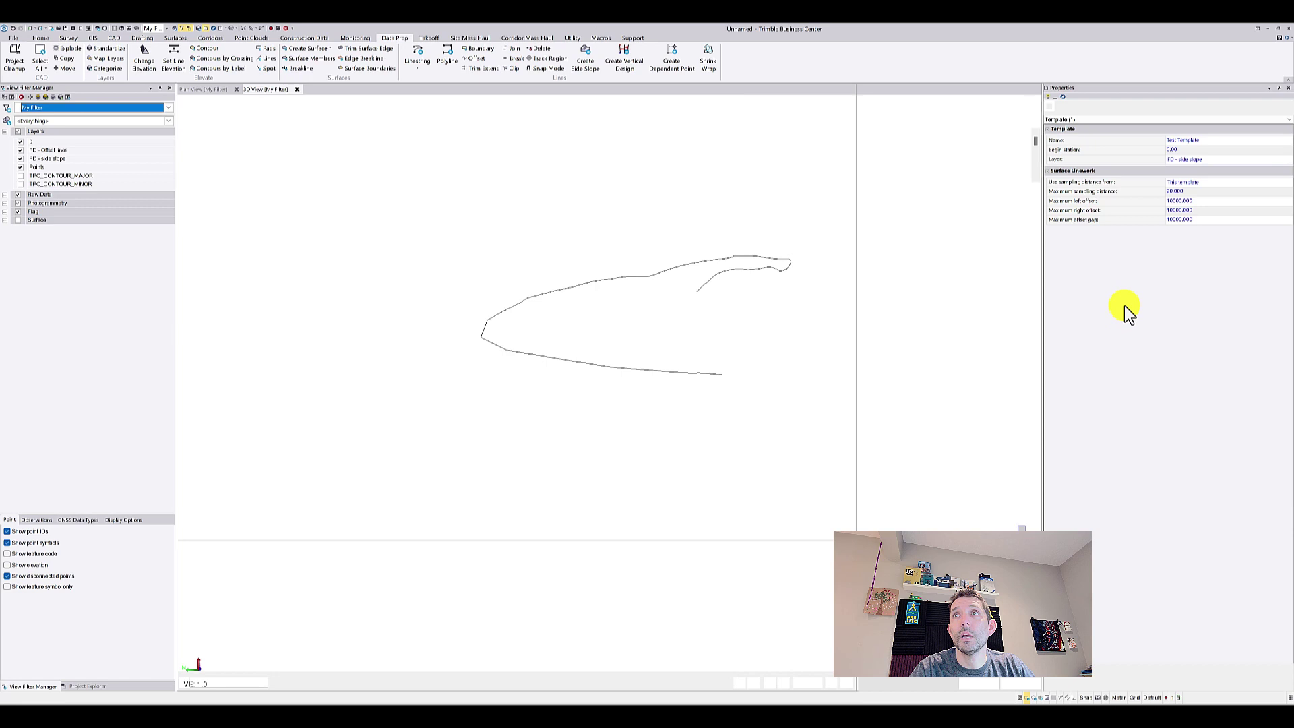
Step: Add an Offset/Elevation instruction with 1.000 m offset and 0.000 m elevation to Test Template
click(1288, 88)
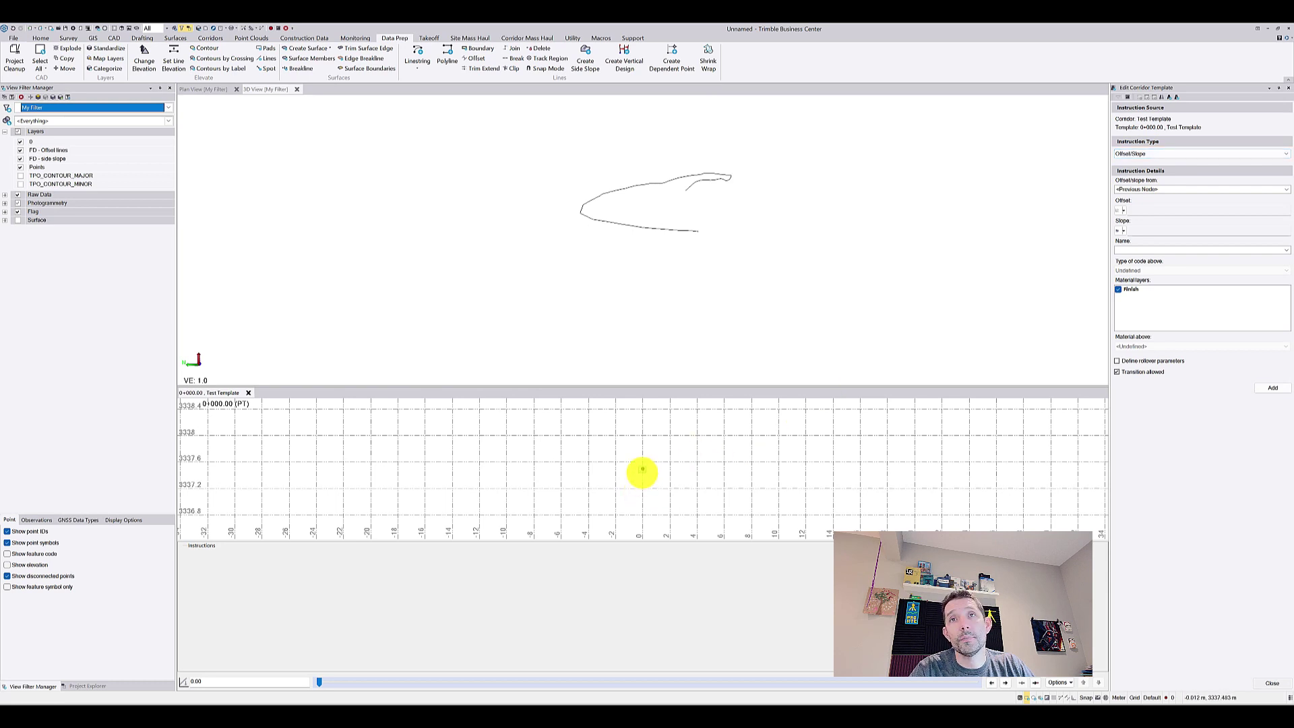
scroll(642, 468, up, 2)
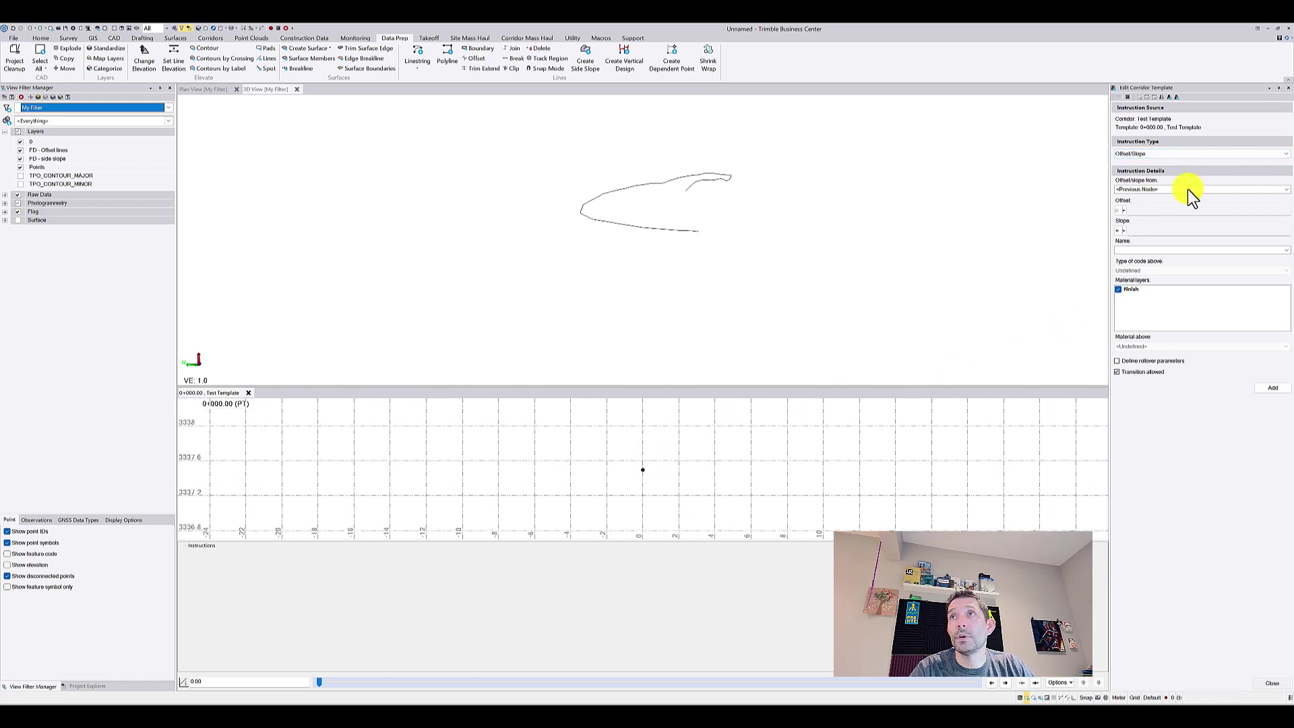
click(1140, 149)
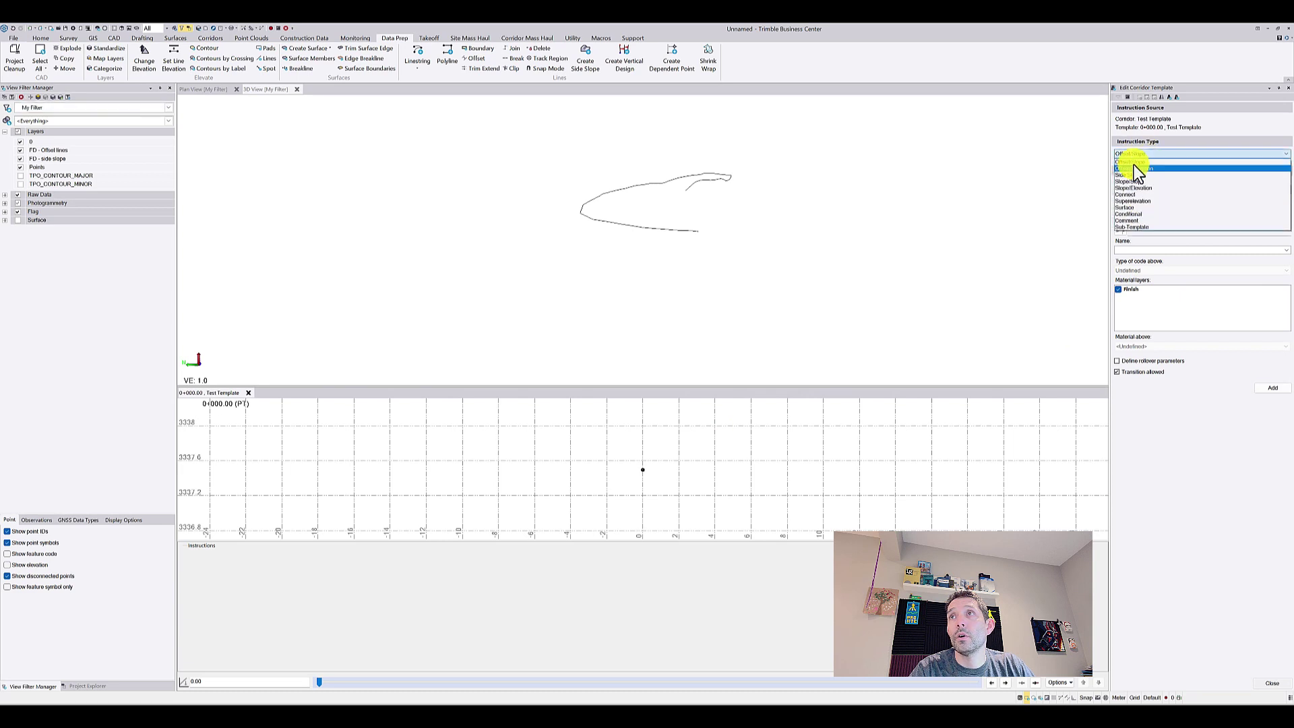
click(1134, 166)
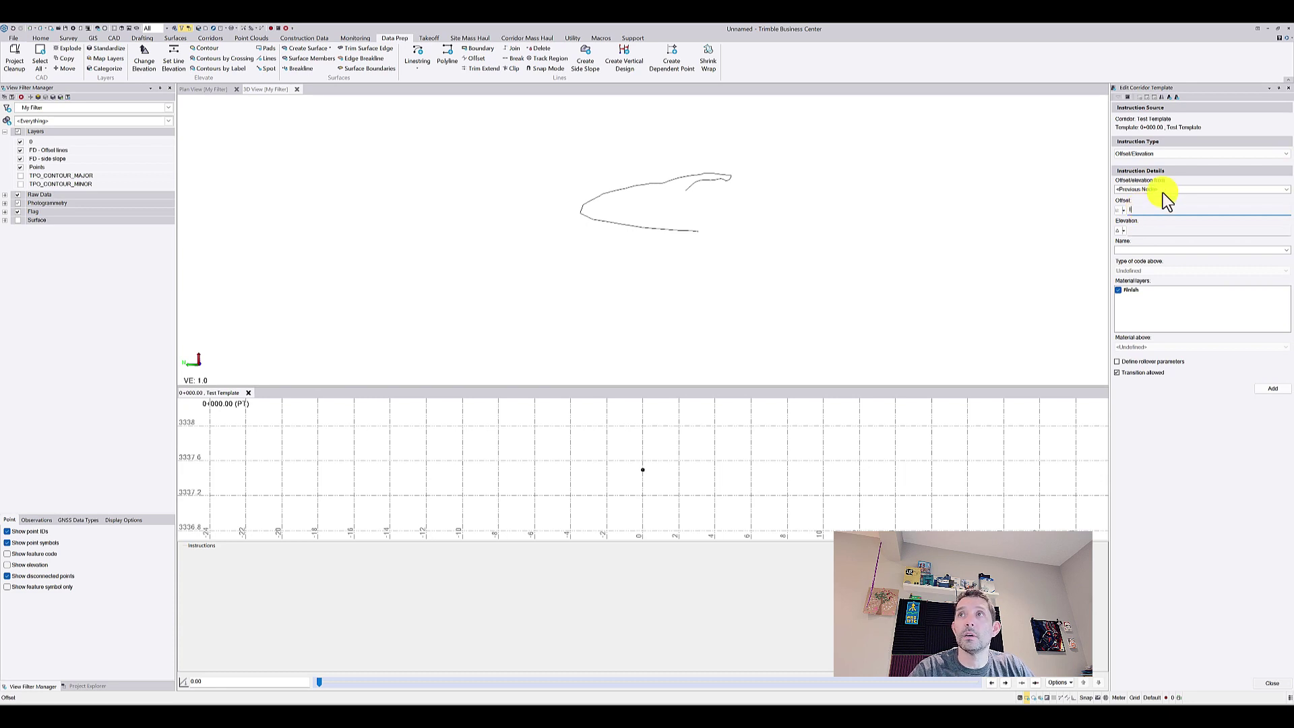
text(1)
click(1141, 232)
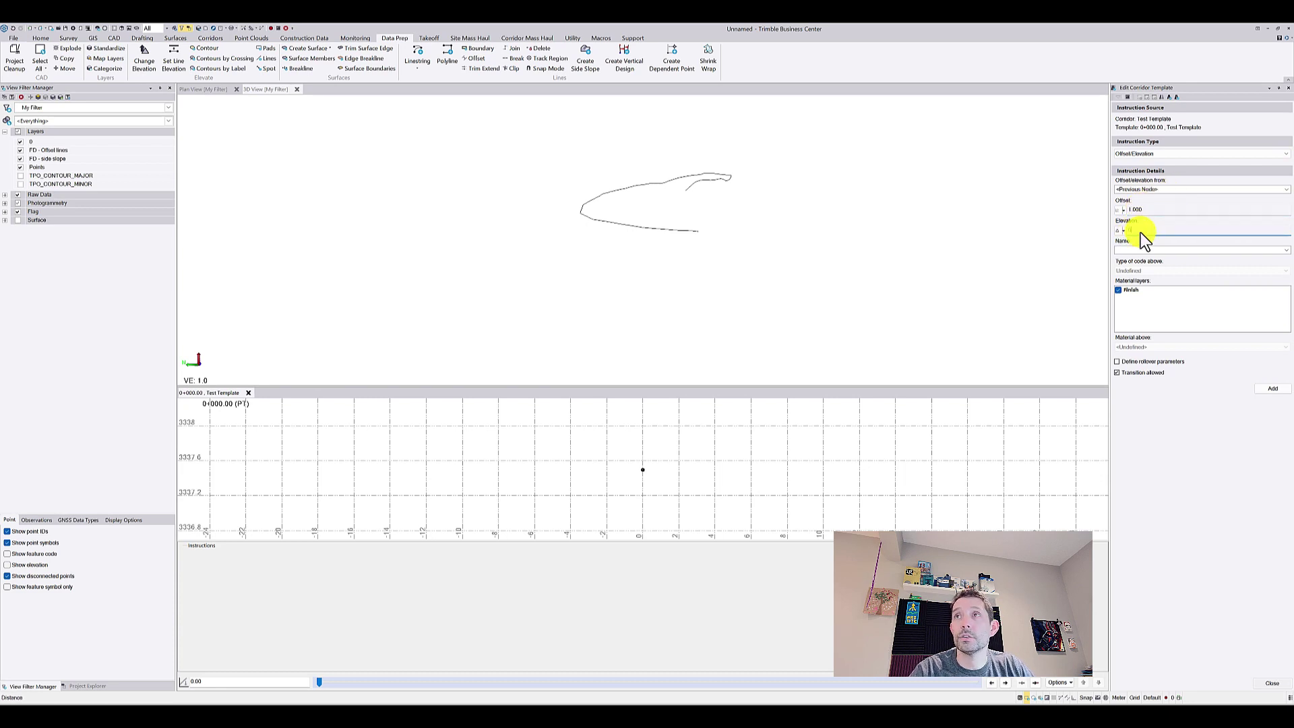
click(1273, 389)
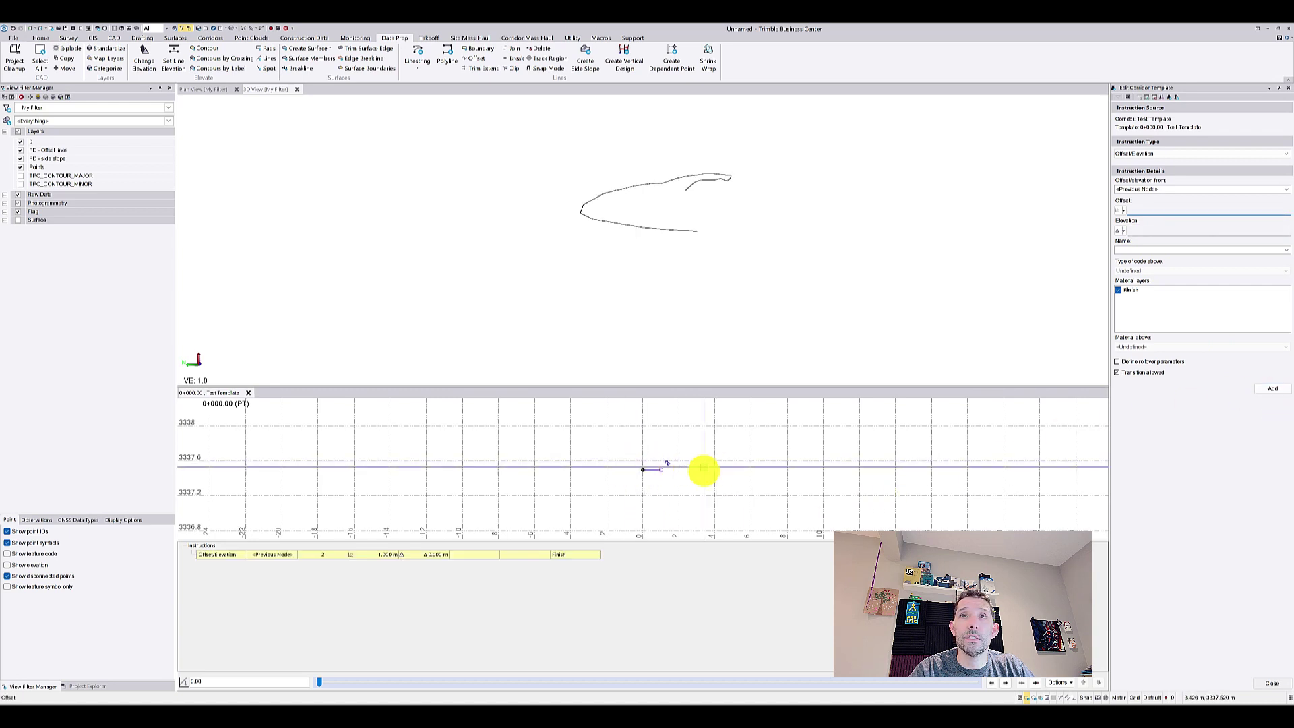
click(1124, 209)
click(1150, 172)
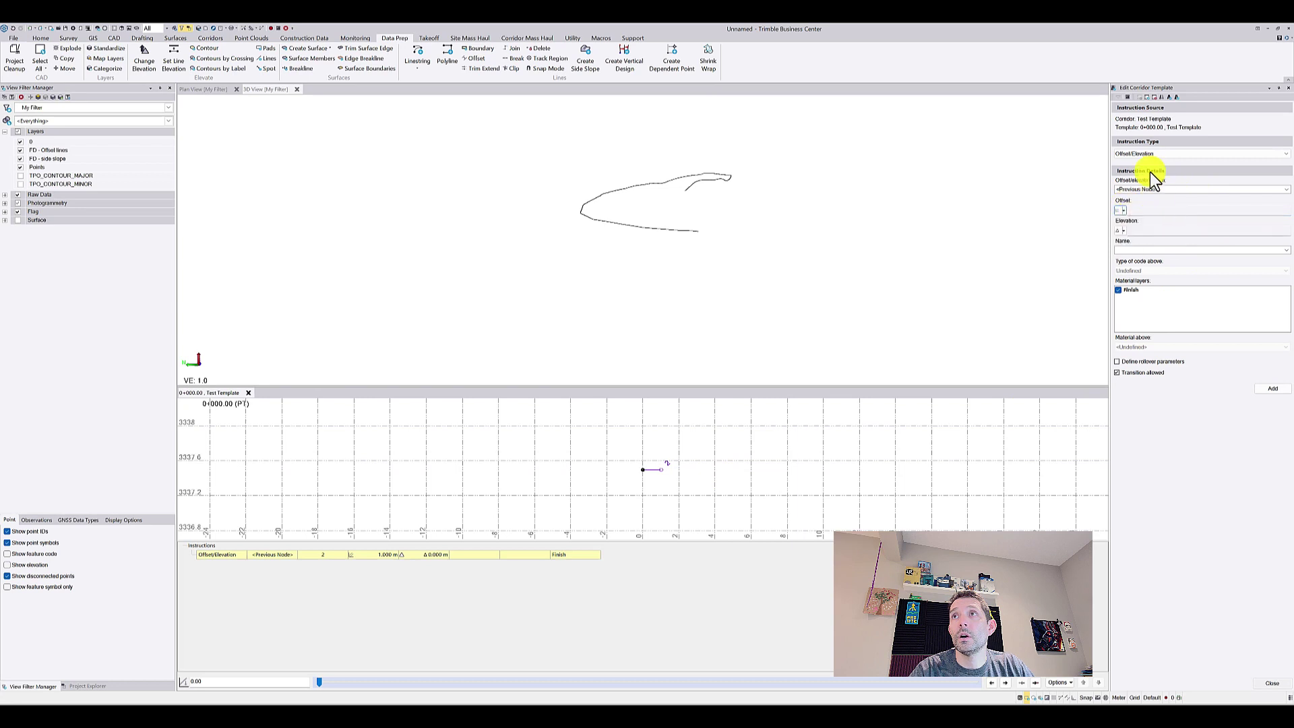
click(1144, 154)
Step: Add an Offset/Slope instruction with 2.000 m offset at a 1:1 slope
click(1146, 162)
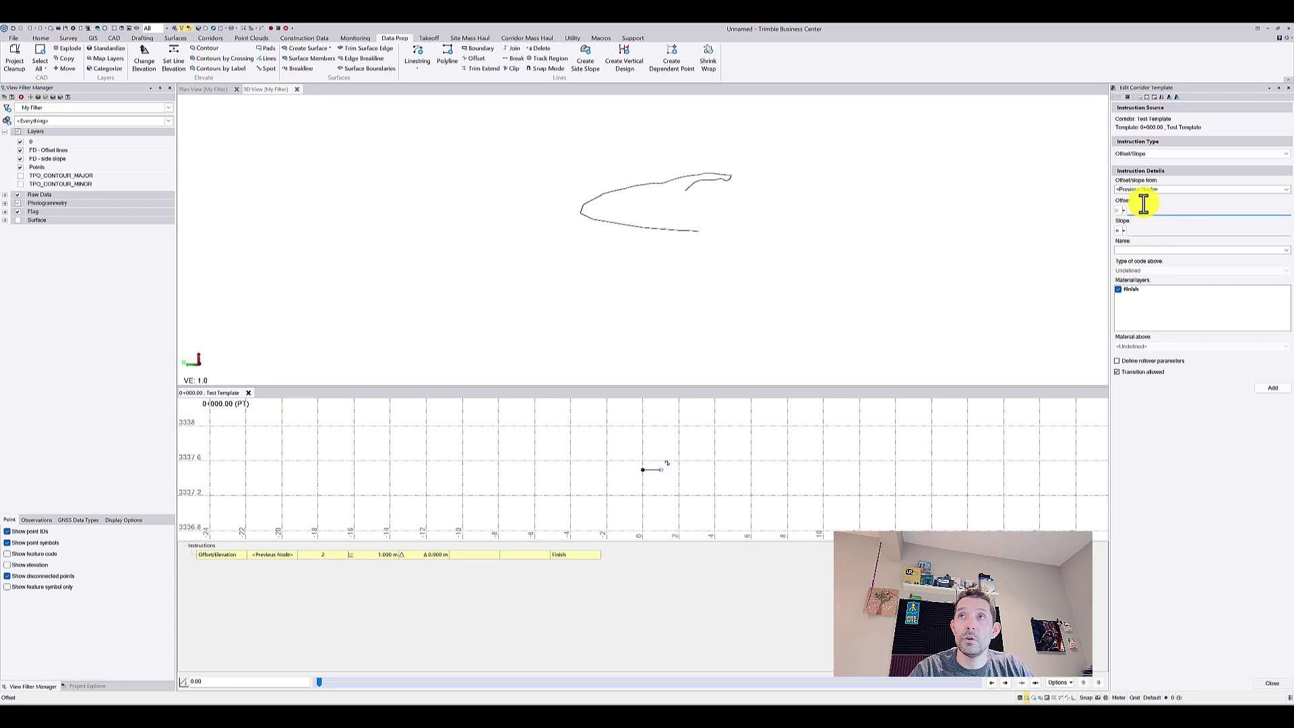
text(2)
key(Tab)
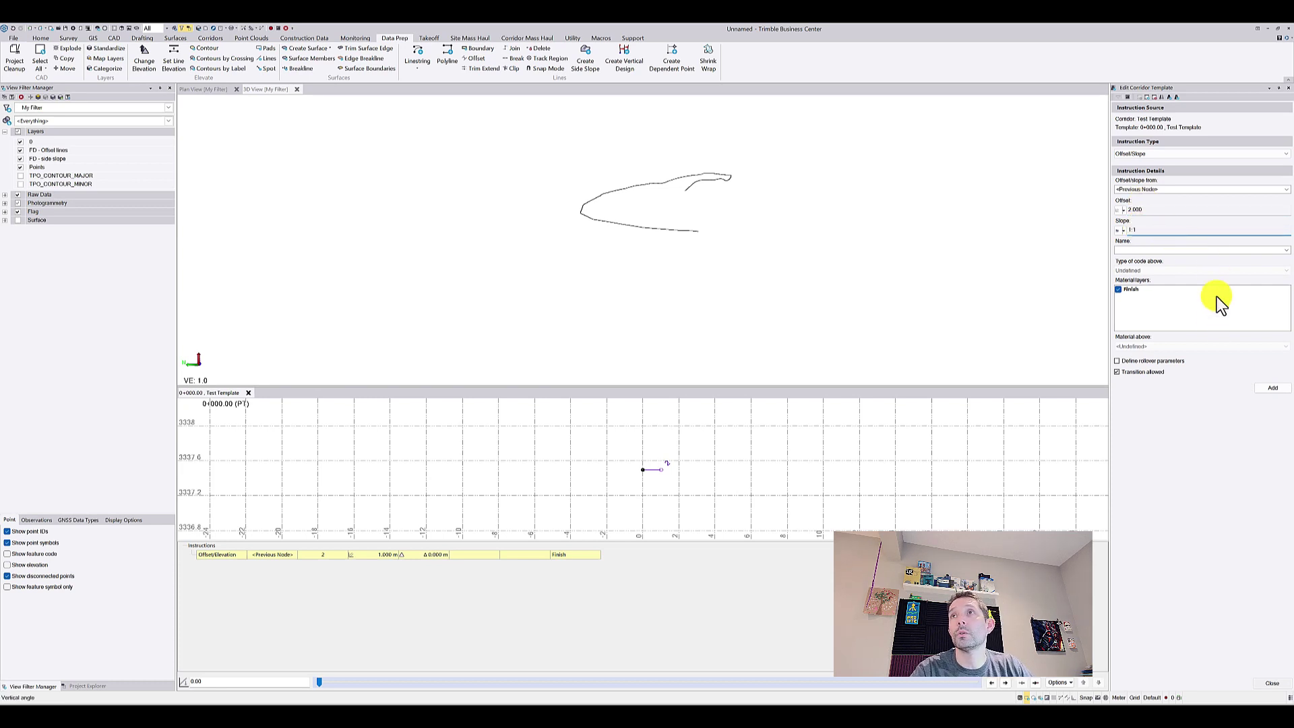
click(1275, 389)
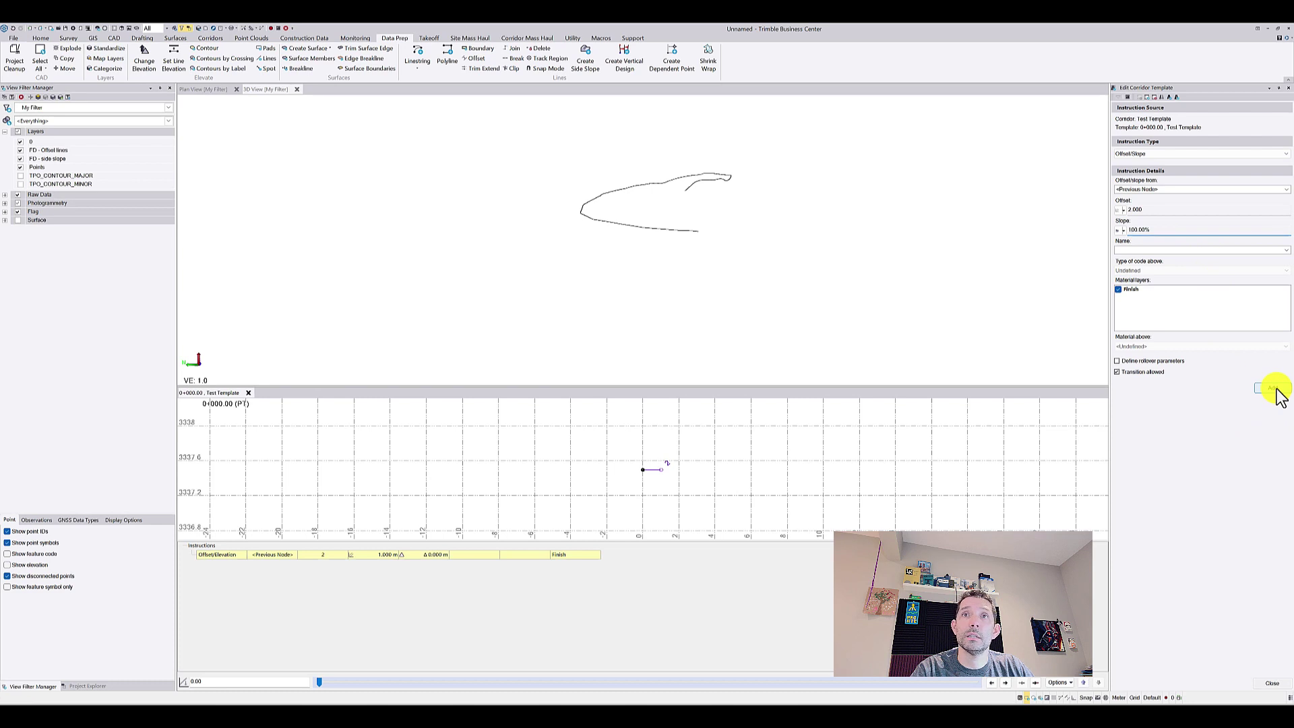
click(1276, 389)
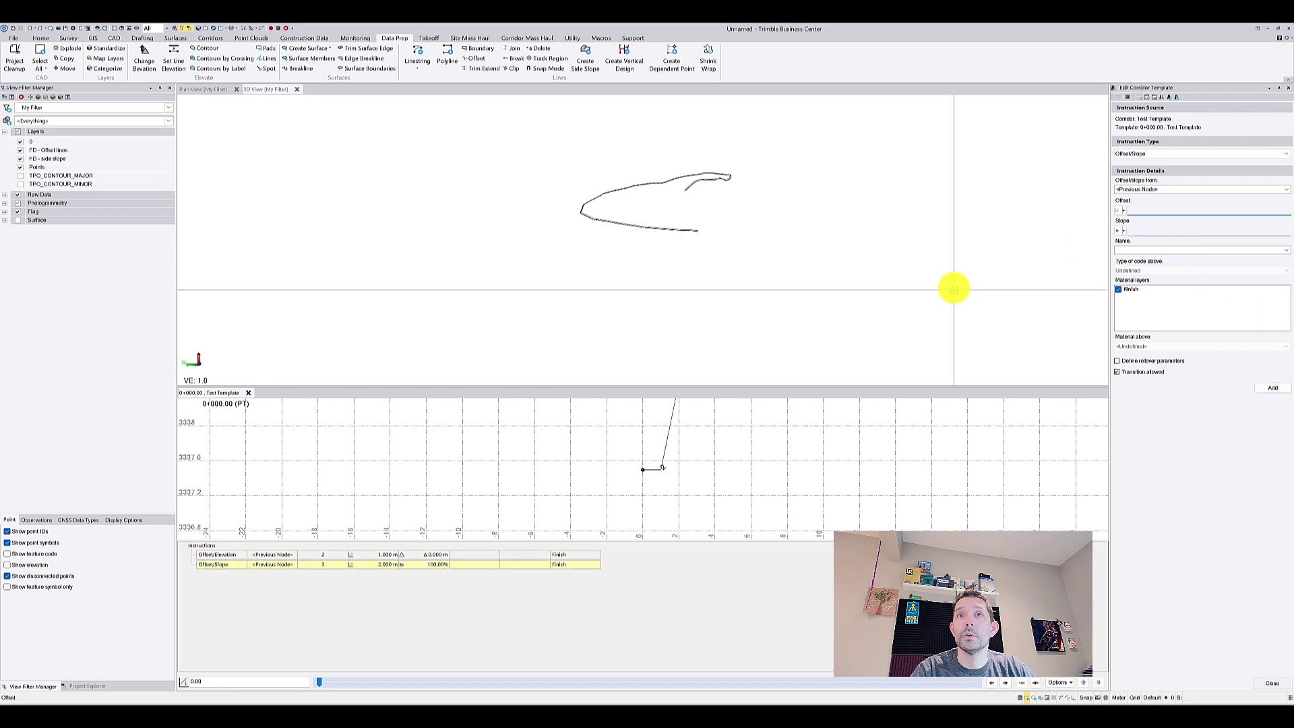
Step: Make the Offset/Slope instruction's slope negative in 1:n format (-100.00%) and save it
click(502, 564)
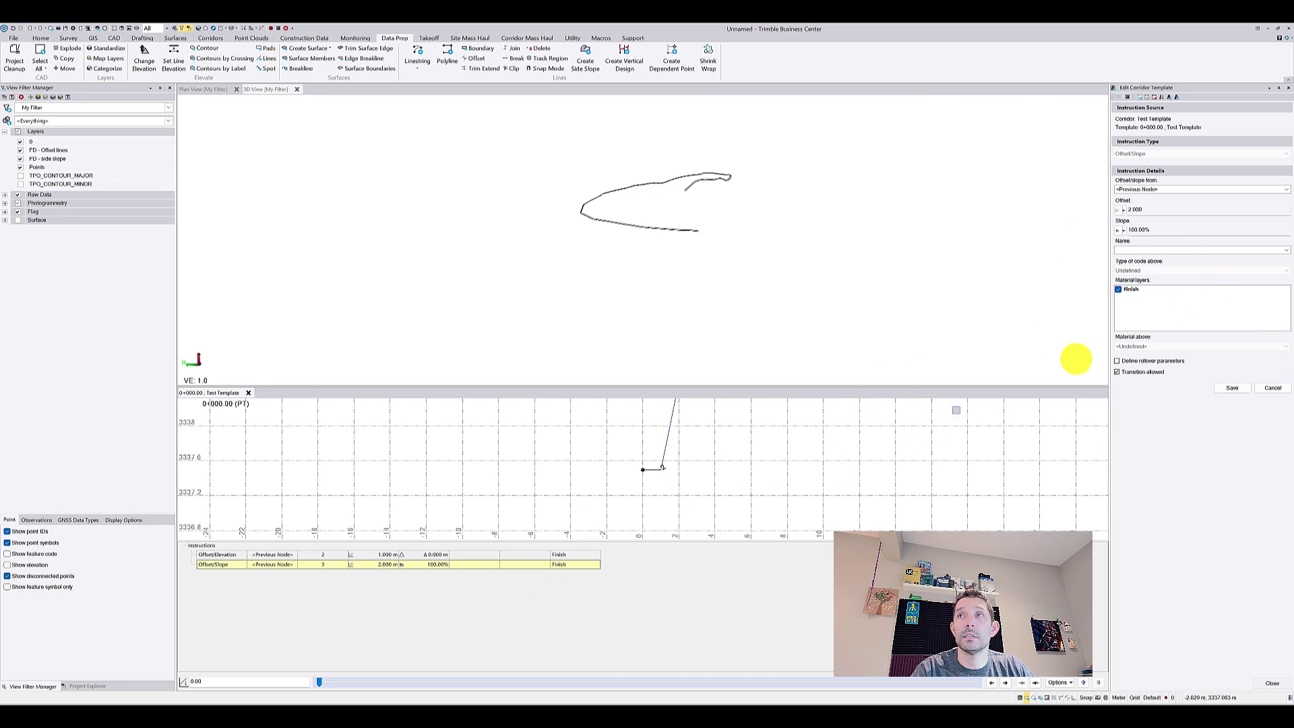
click(1133, 229)
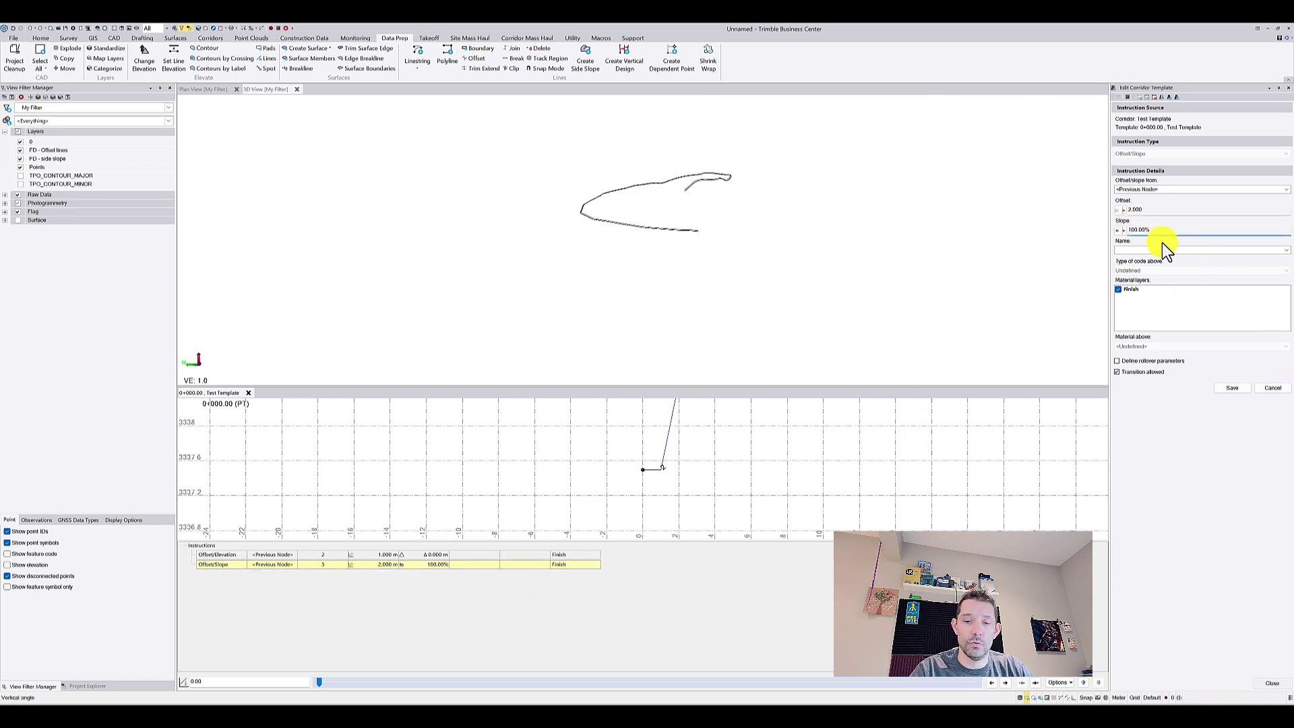
text(-)
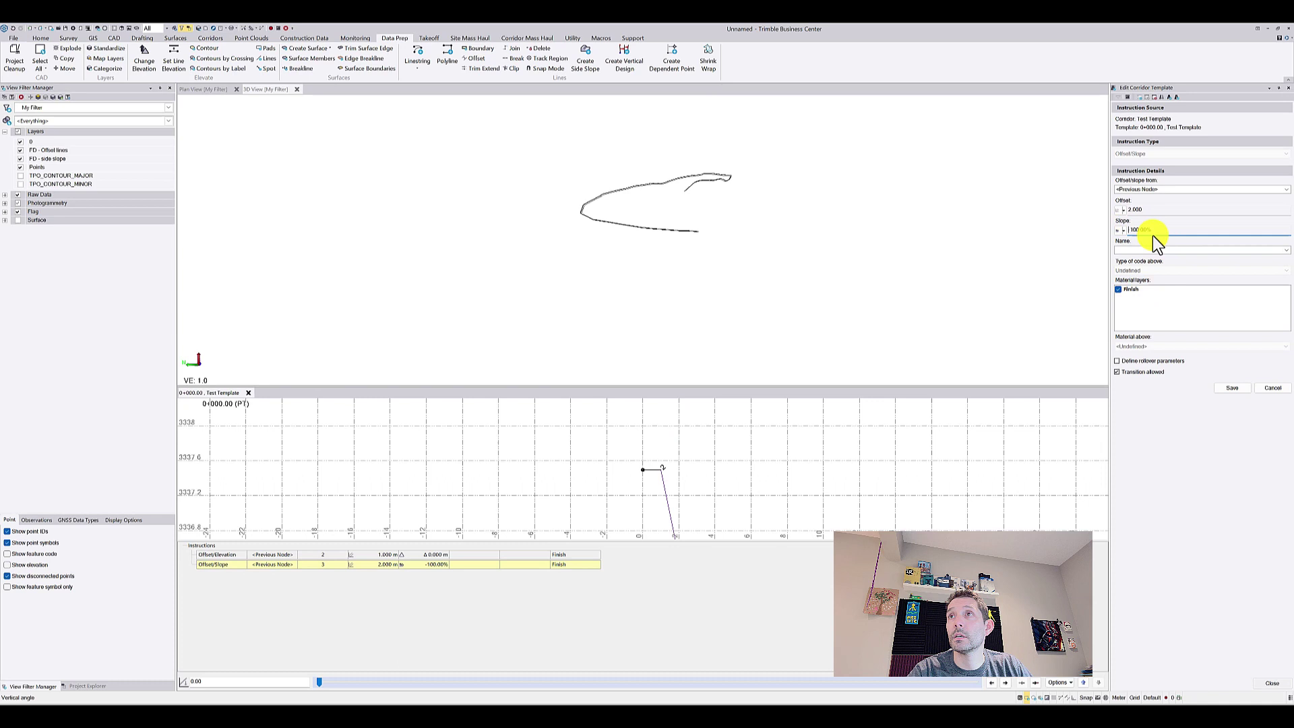
click(1124, 230)
click(1139, 246)
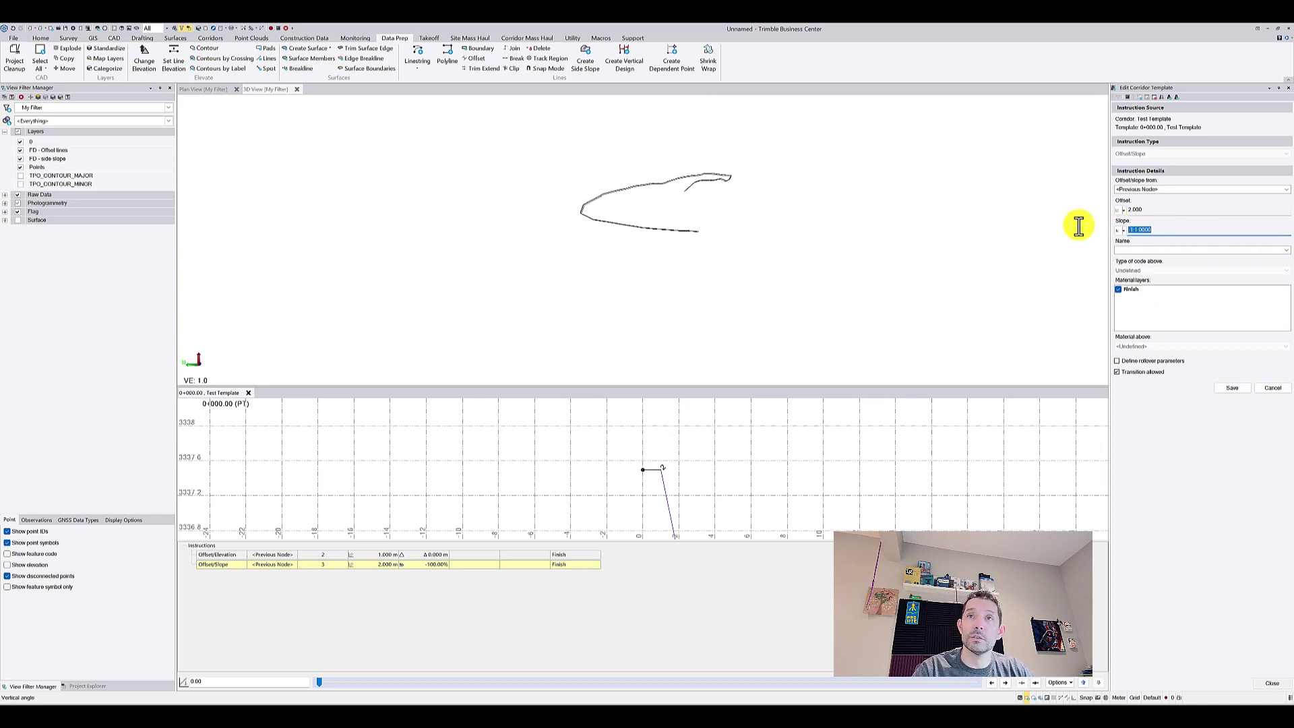
scroll(685, 482, down, 5)
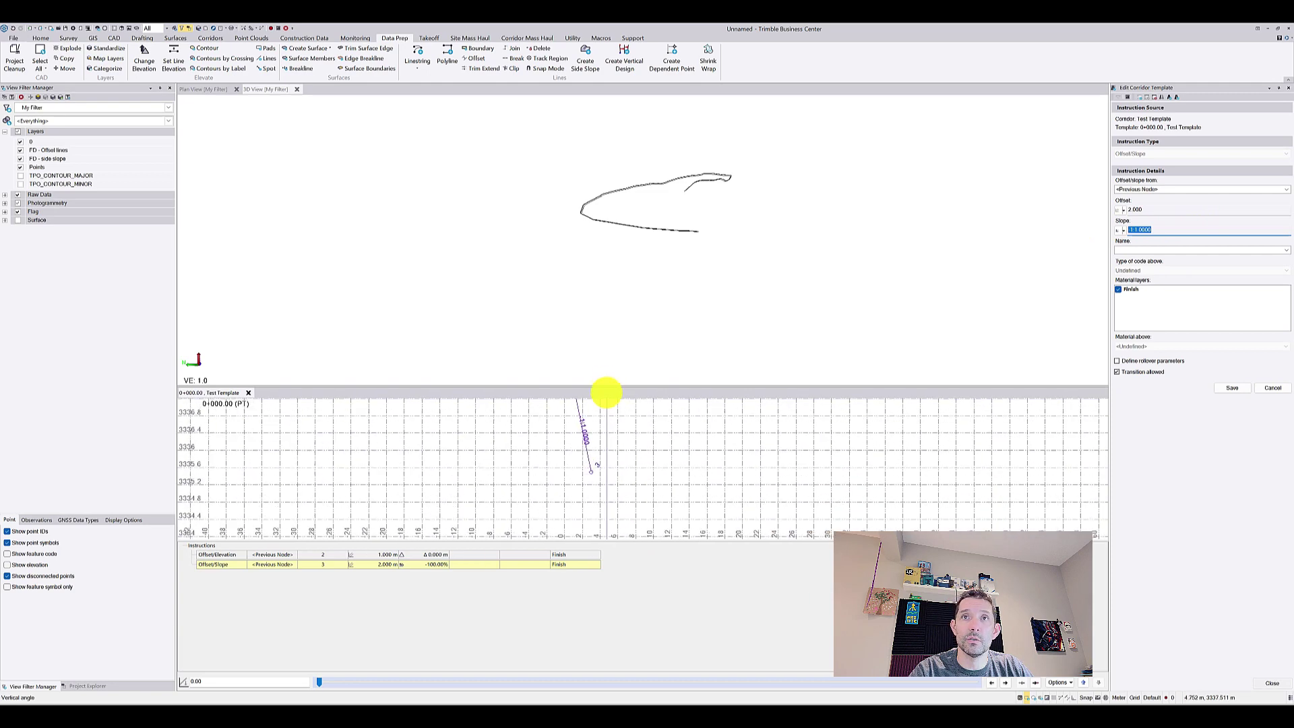
middle_drag(775, 432, 838, 457)
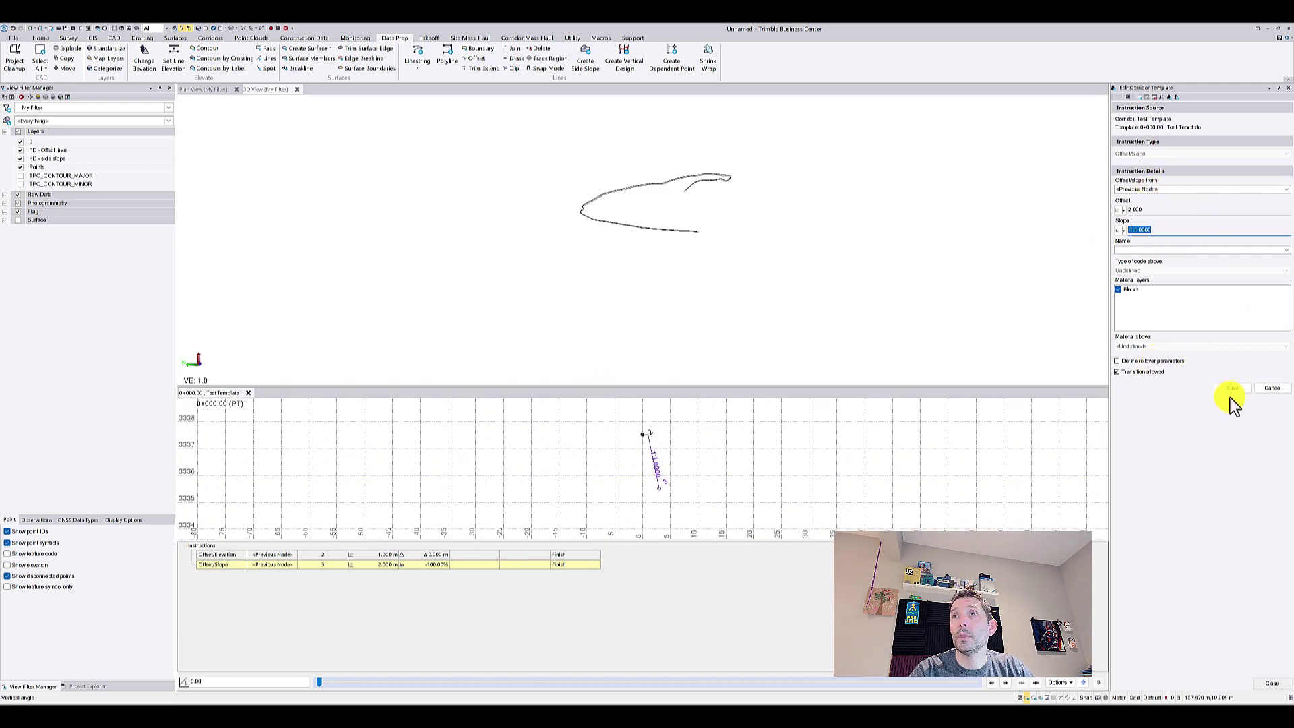
click(1273, 388)
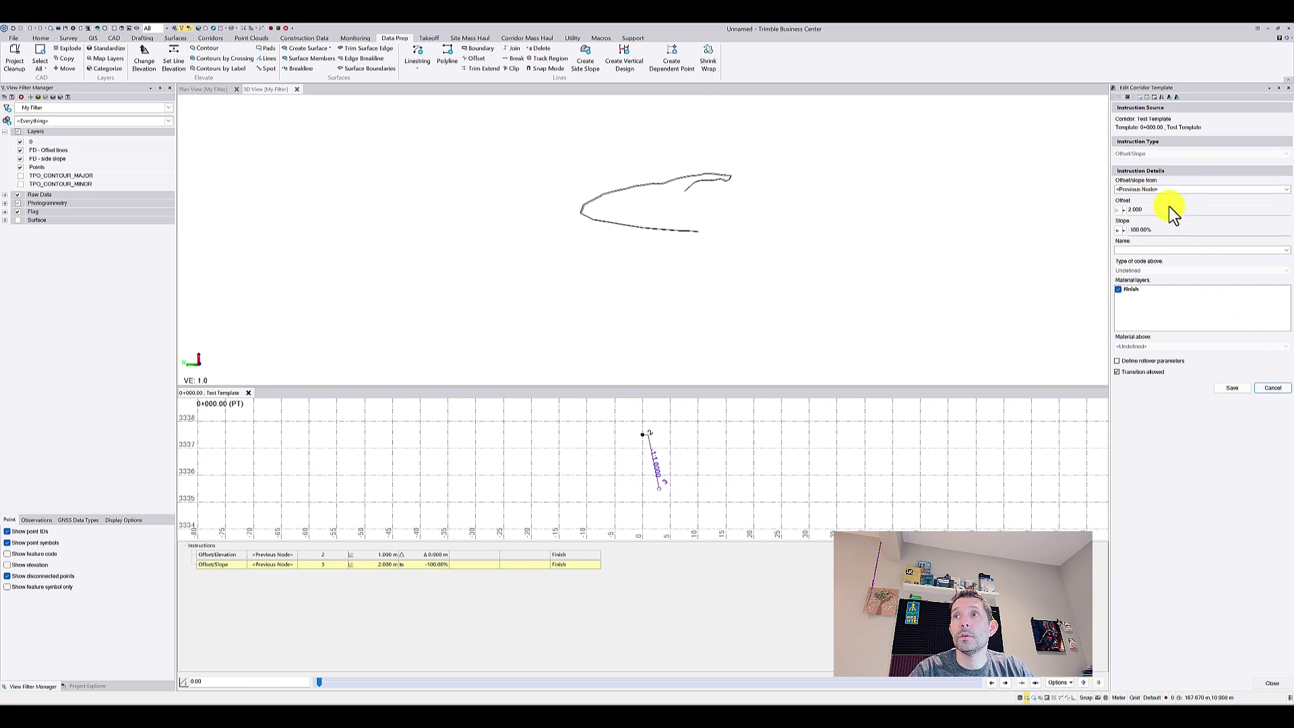
Step: Add a Side Slope instruction targeting Original Ground to the template
click(1149, 154)
click(1138, 170)
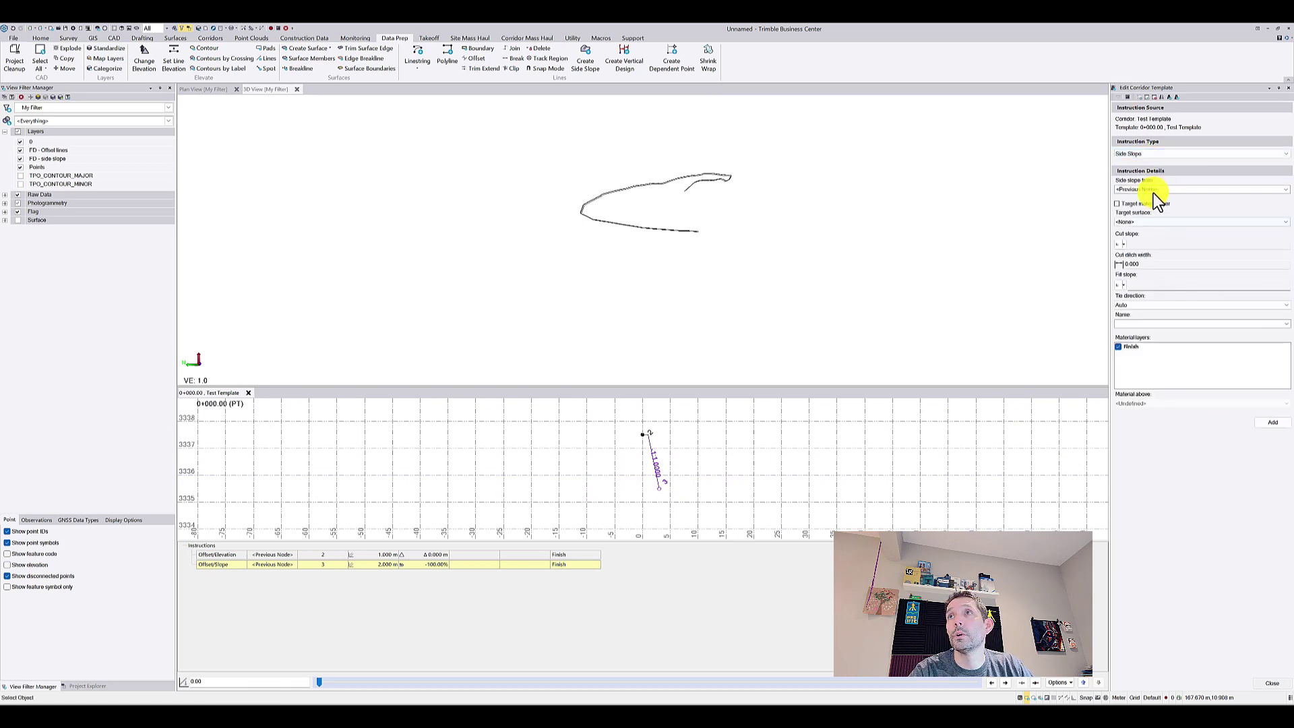
click(1132, 222)
click(1138, 234)
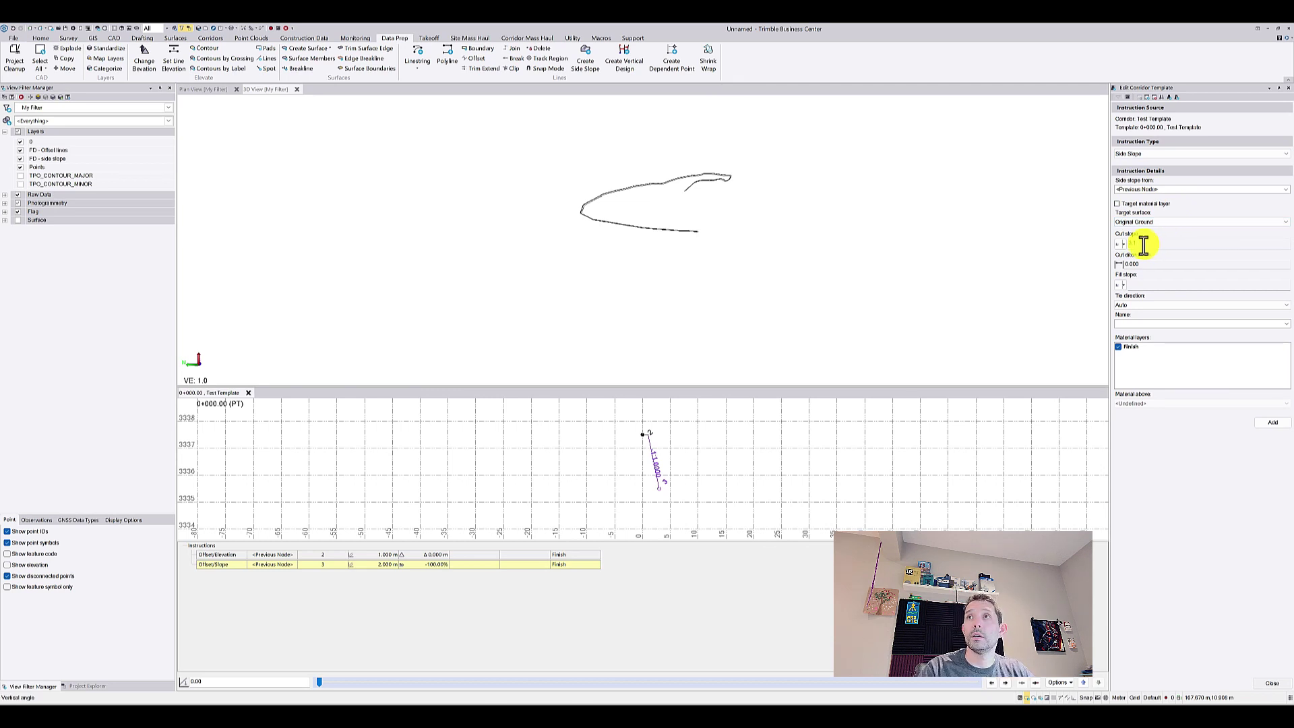
key(Tab)
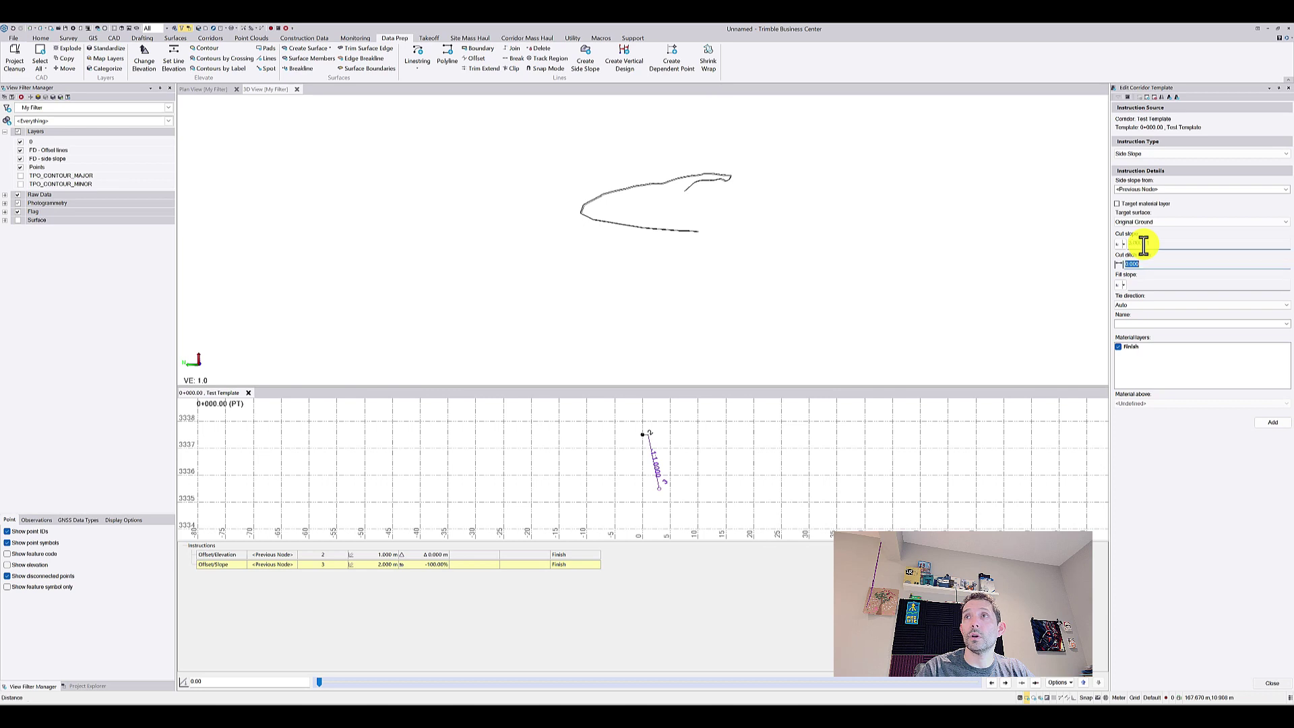
key(Tab)
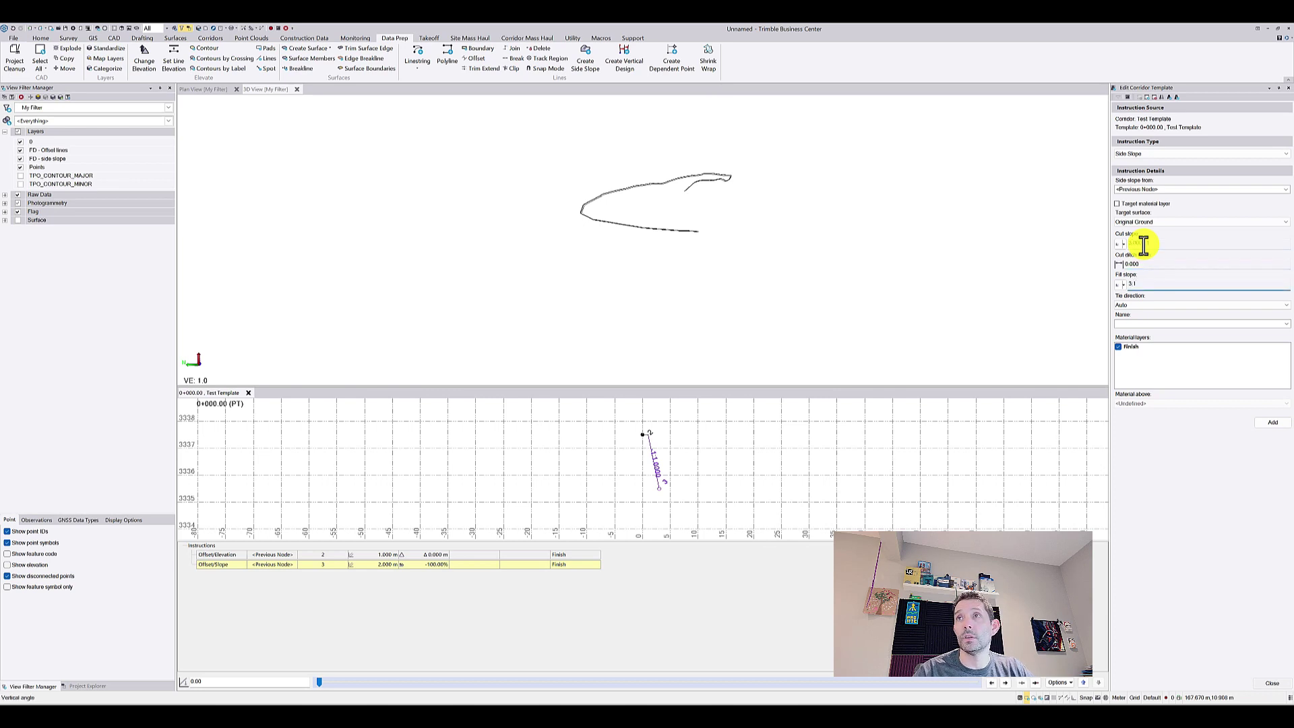
click(1273, 425)
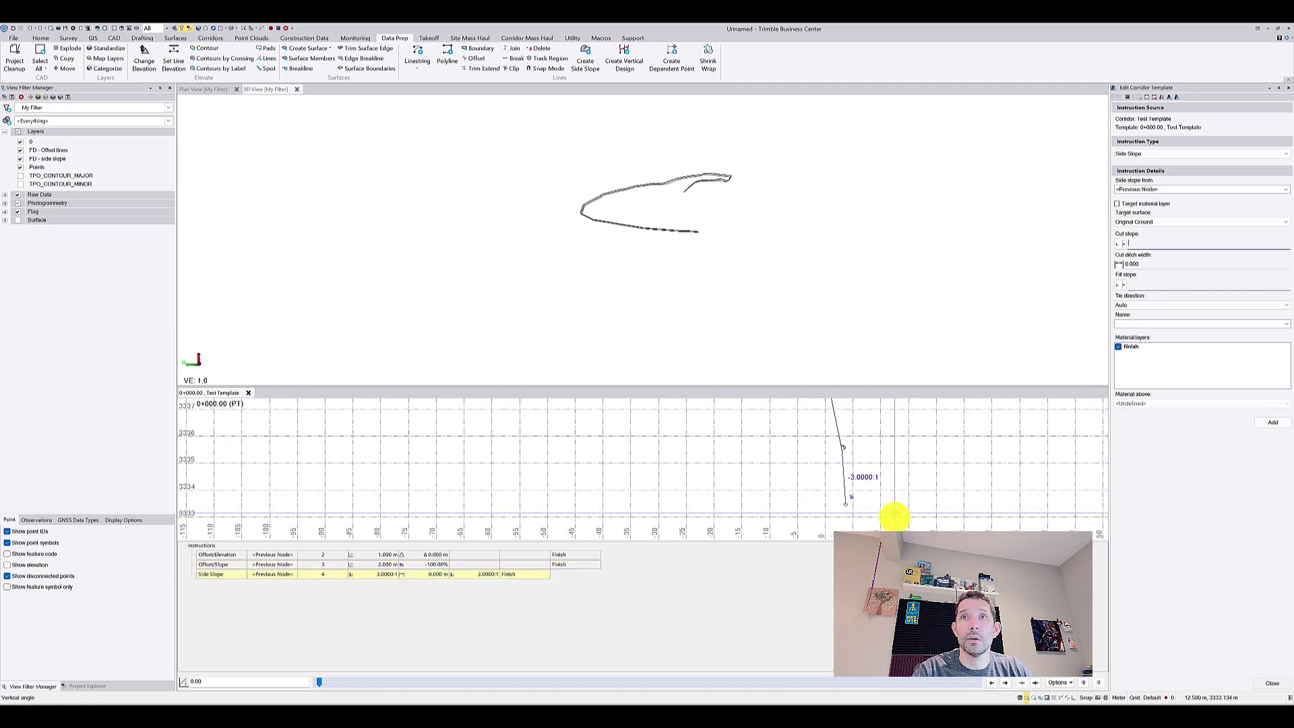
Step: Edit the Side Slope instruction to use 1:3 cut and fill slopes
scroll(859, 489, down, 3)
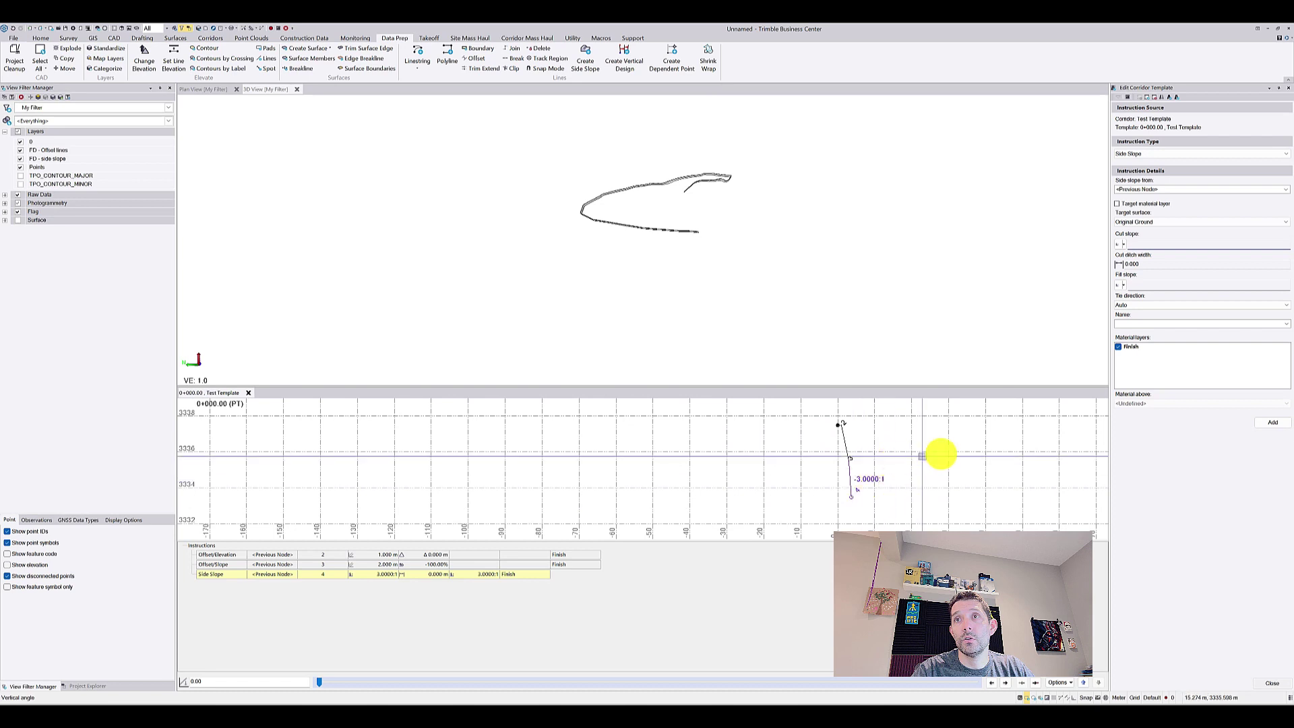
click(412, 578)
click(1153, 244)
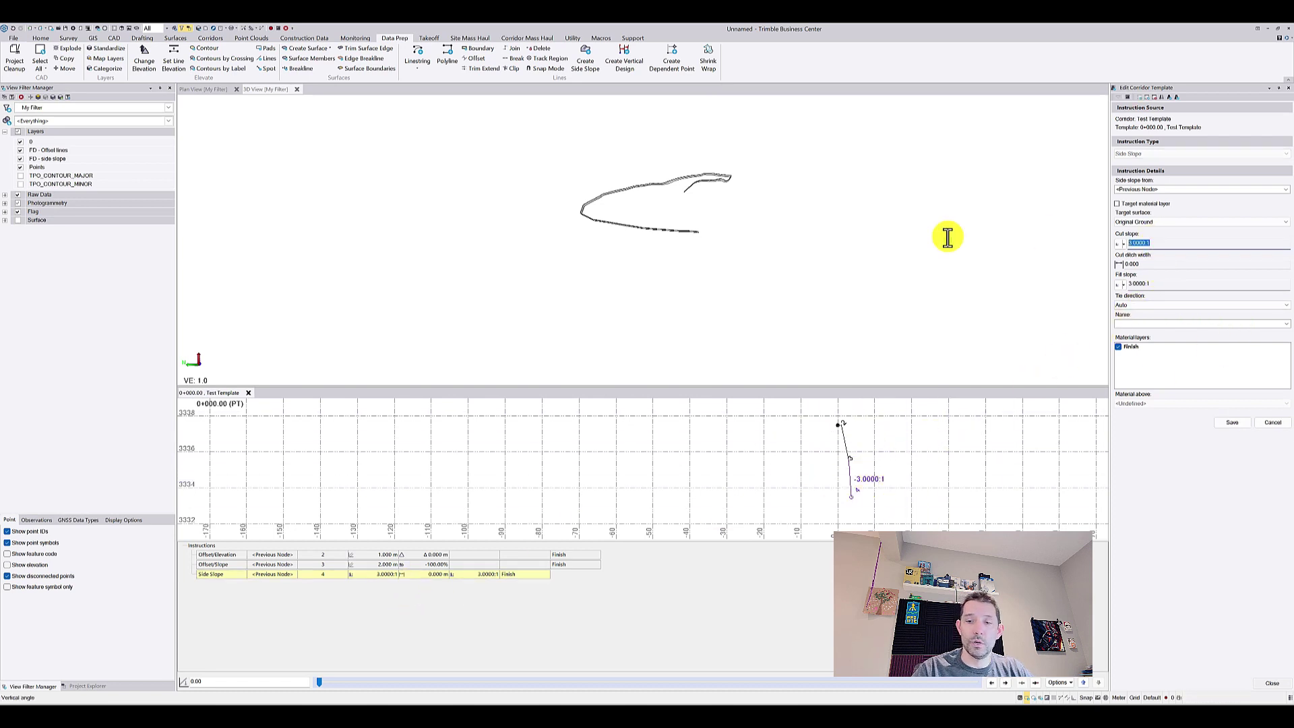
text(1:3)
key(Tab)
key(Tab)
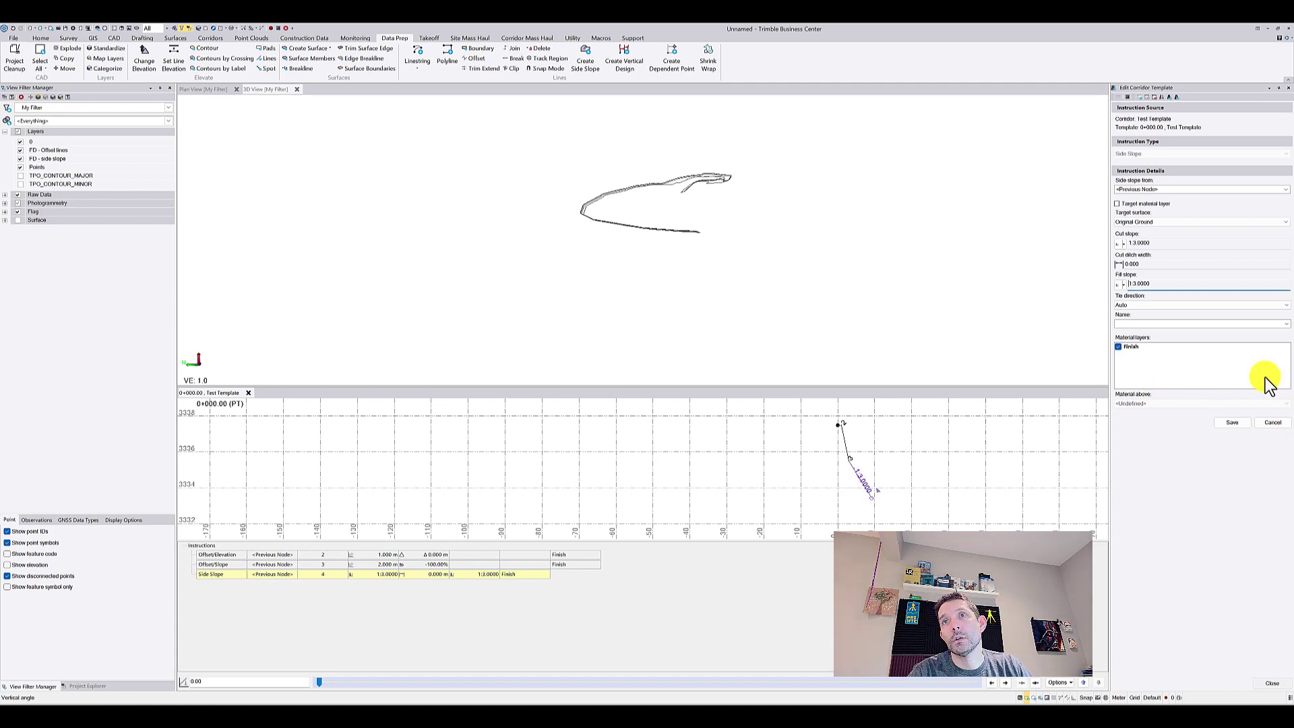
scroll(874, 481, down, 4)
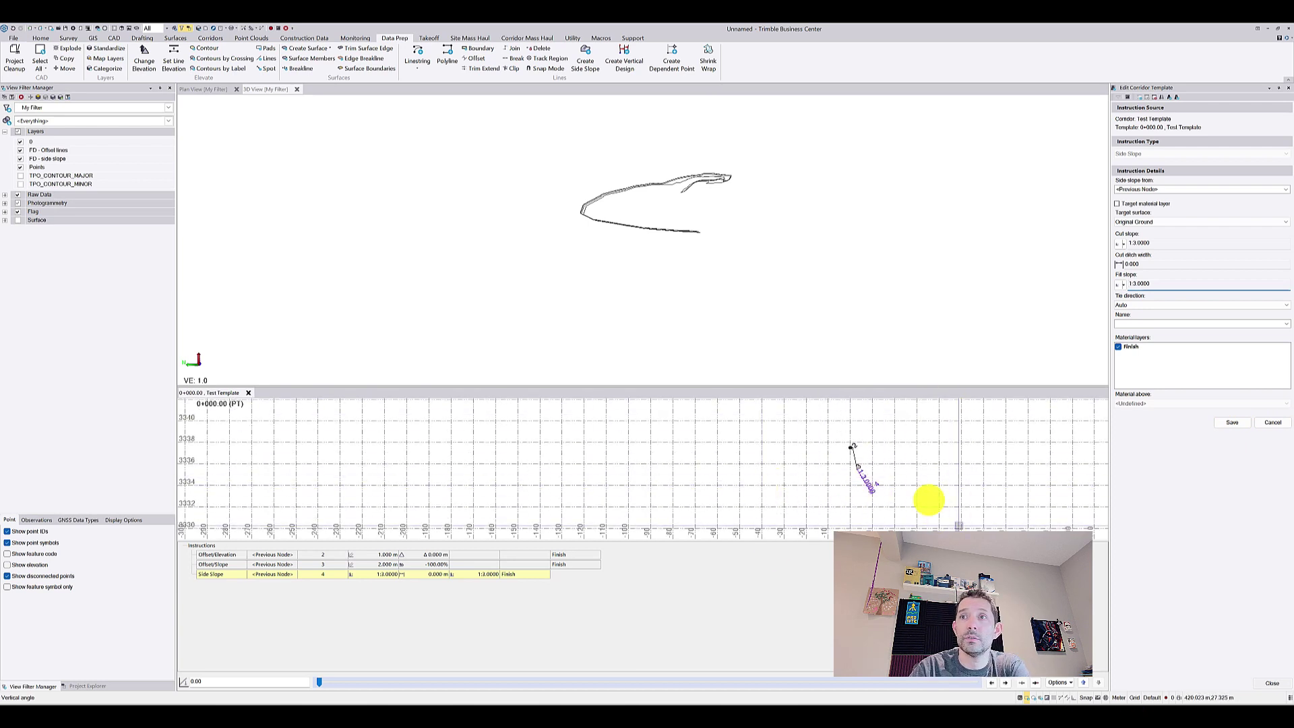
Step: Mirror the template from the first Offset/Elevation instruction and show the surface layers in 3D
scroll(873, 466, up, 2)
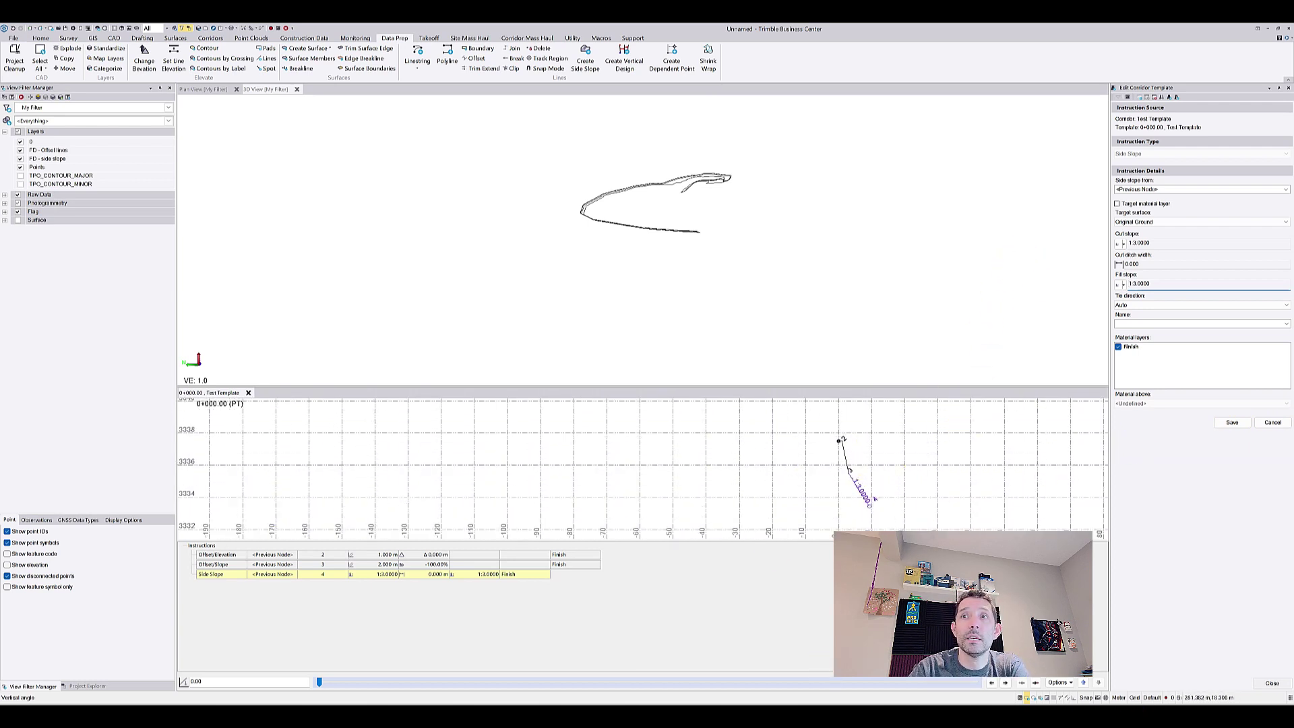
click(1162, 94)
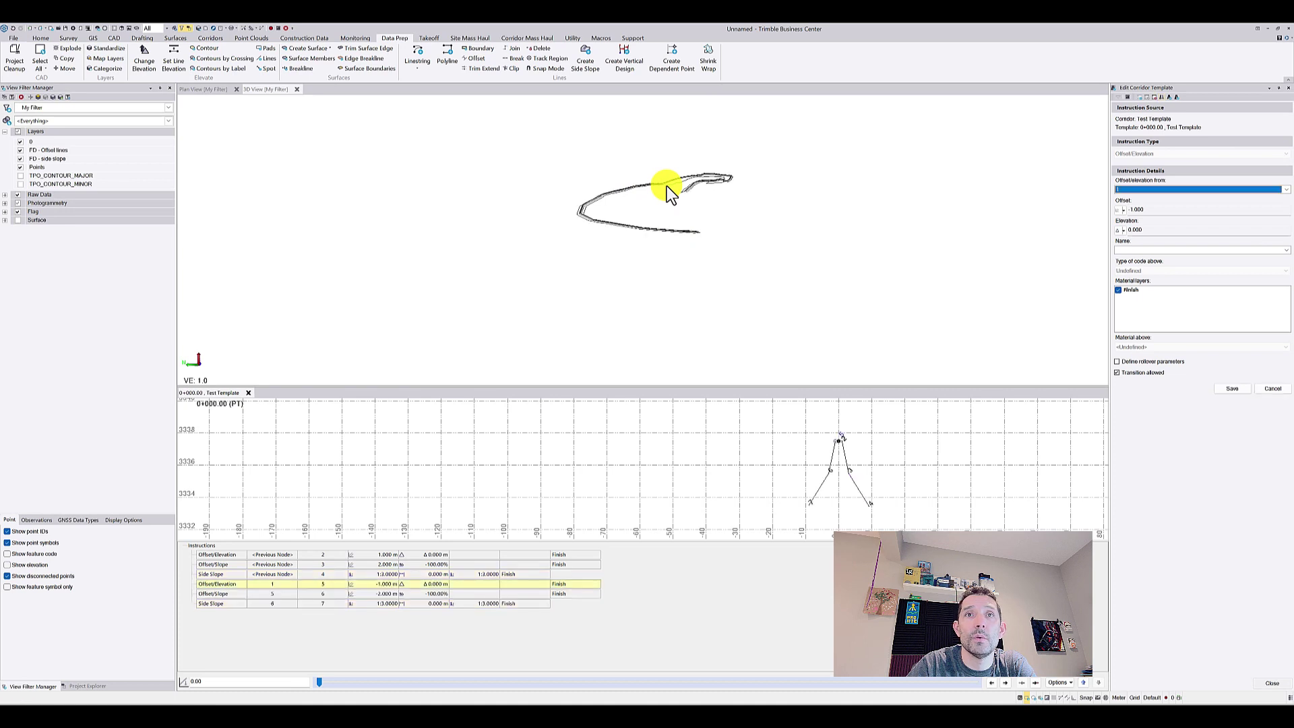
scroll(655, 201, up, 5)
scroll(610, 205, up, 4)
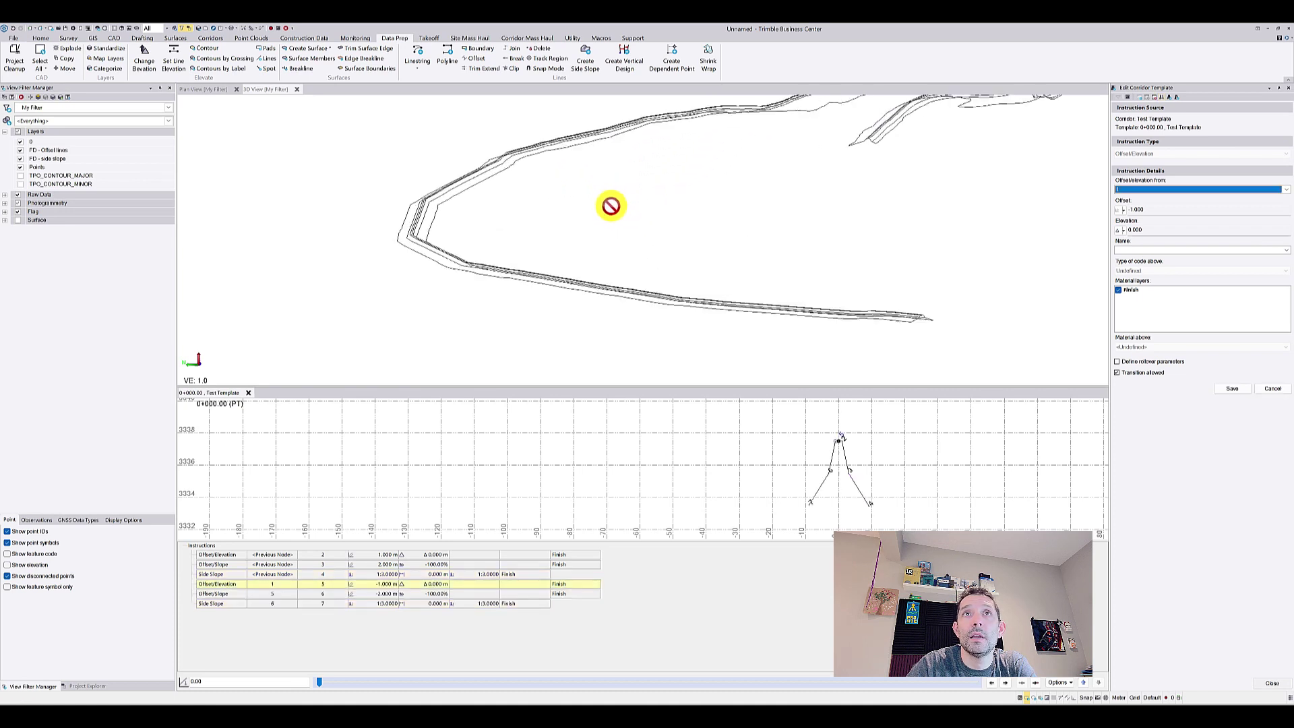
middle_drag(549, 214, 539, 209)
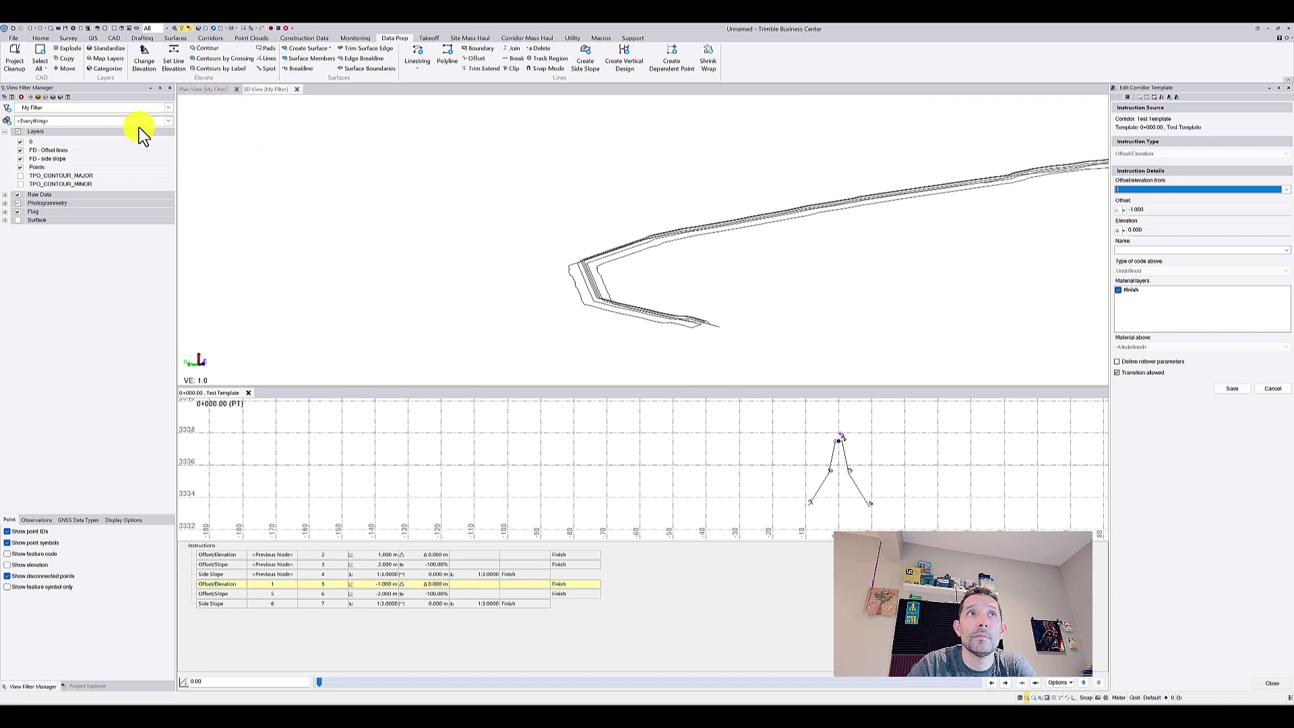
click(9, 220)
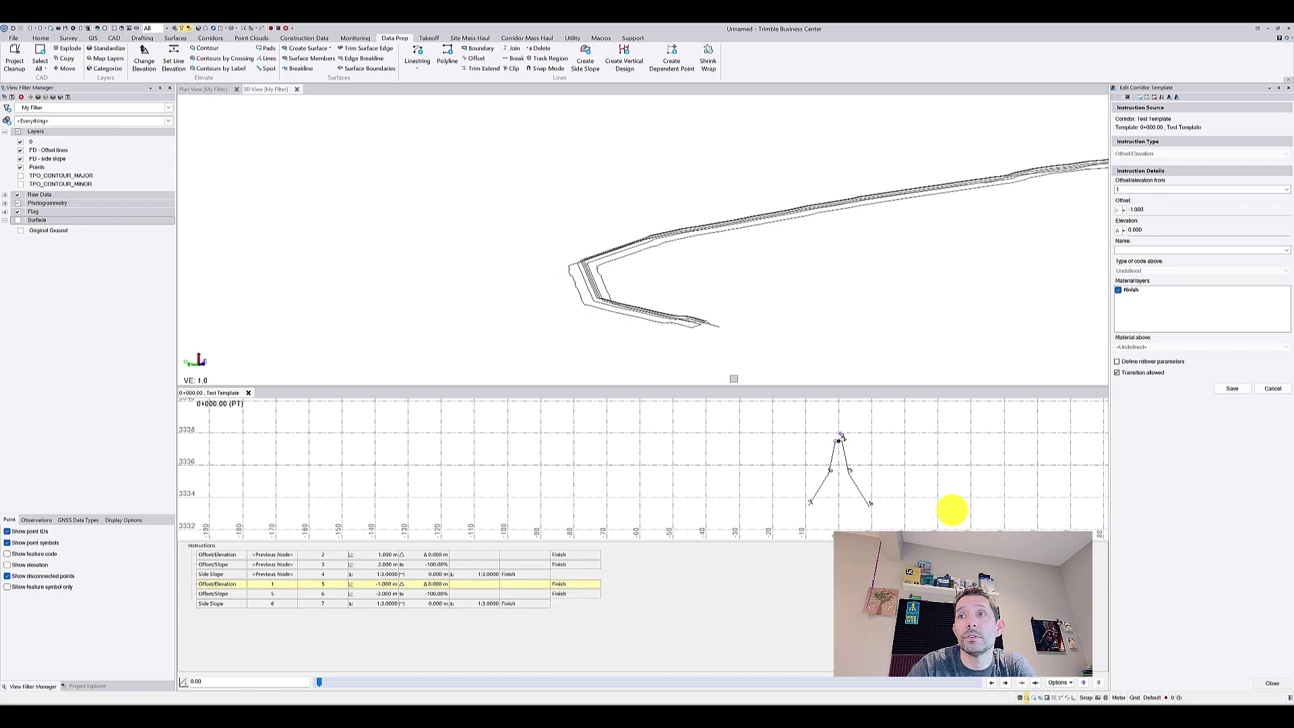
Step: Close the corridor template editor and view the side slope lines in Plan View
click(1272, 683)
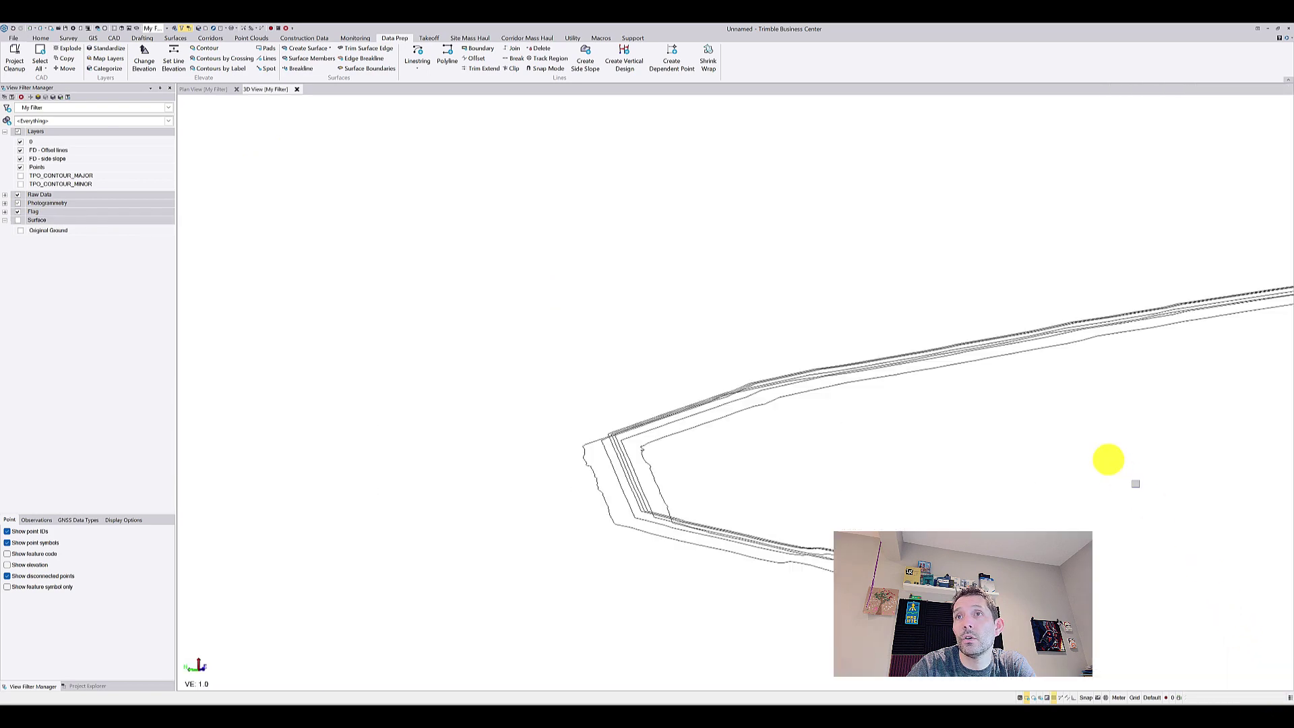
middle_drag(837, 356, 812, 364)
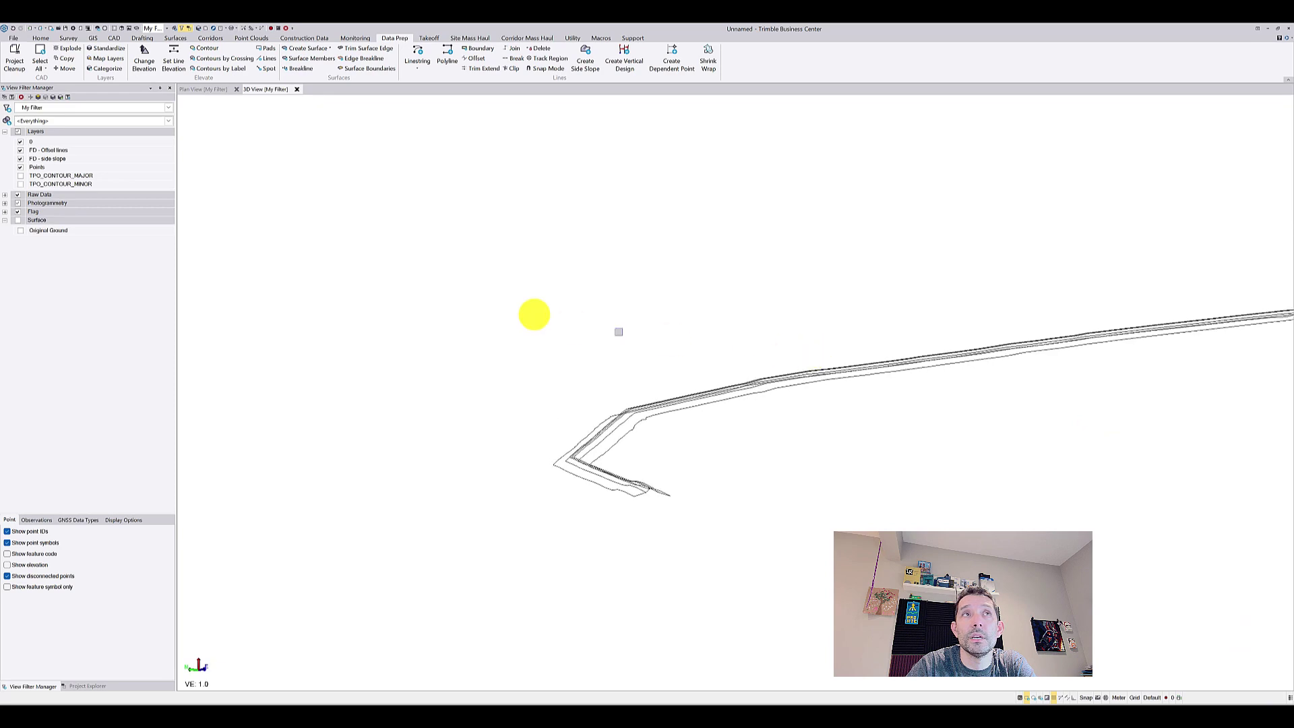
click(204, 89)
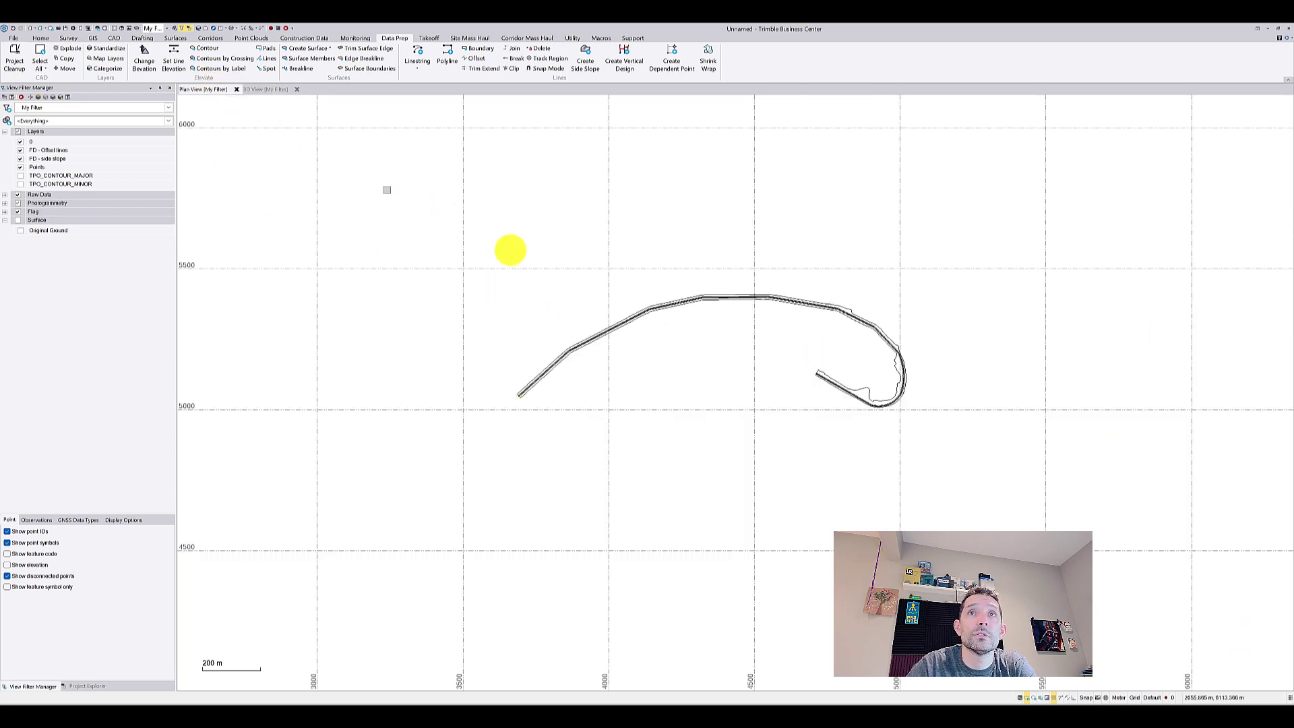
scroll(749, 390, up, 4)
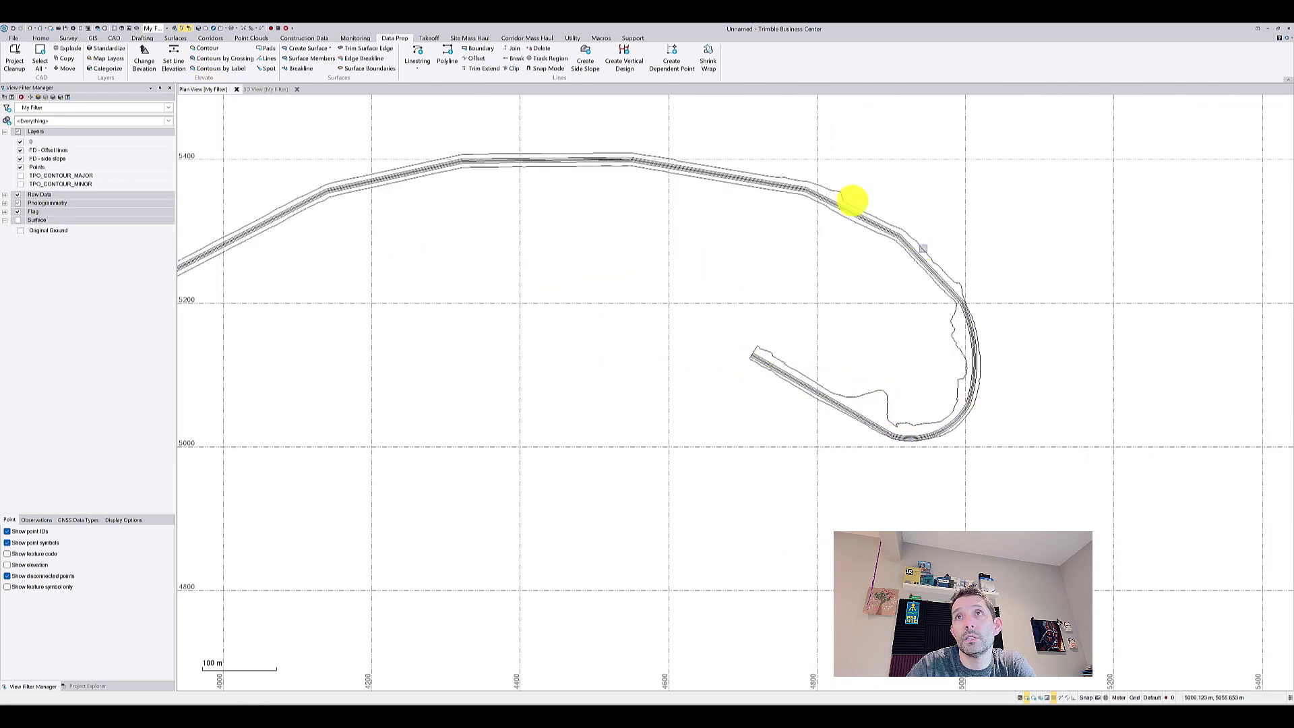
Step: Inspect a corridor line's properties, hiding and re-showing a layer to check the lines
scroll(481, 205, down, 1)
scroll(481, 205, down, 2)
middle_drag(418, 257, 593, 240)
scroll(514, 203, up, 6)
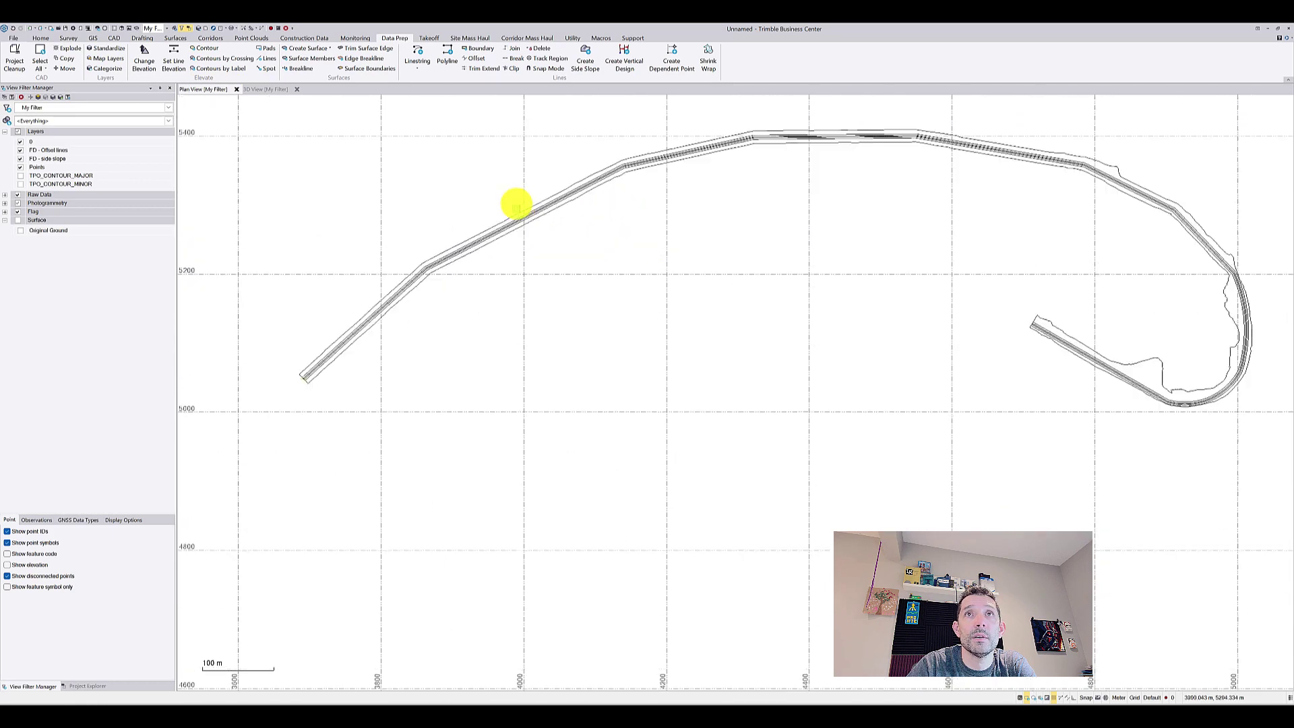
click(514, 225)
right_click(650, 253)
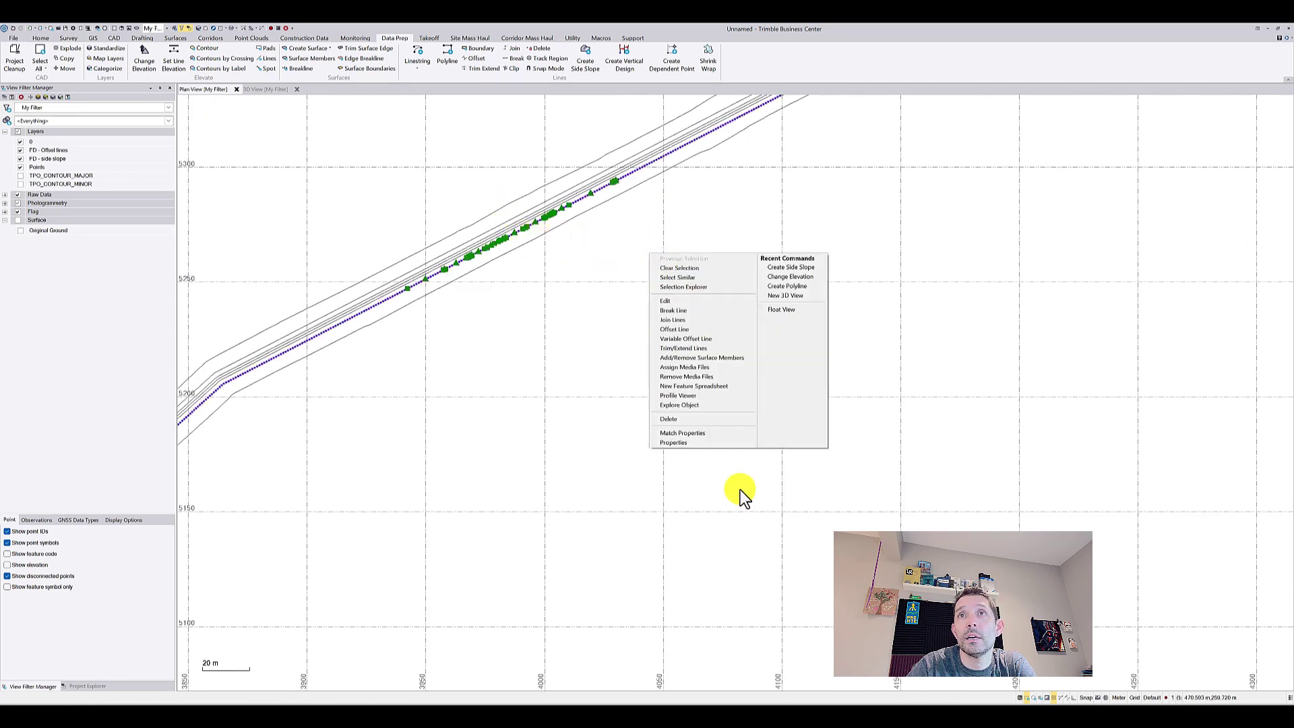
click(714, 443)
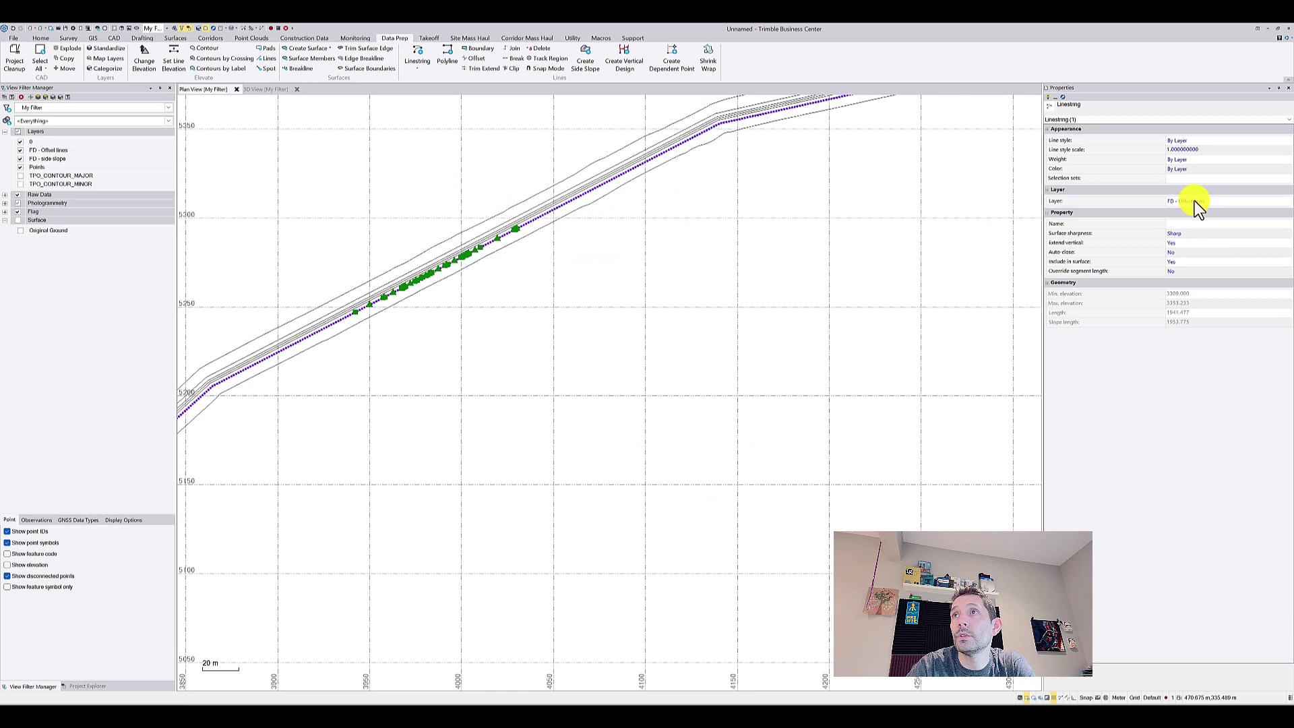
click(21, 149)
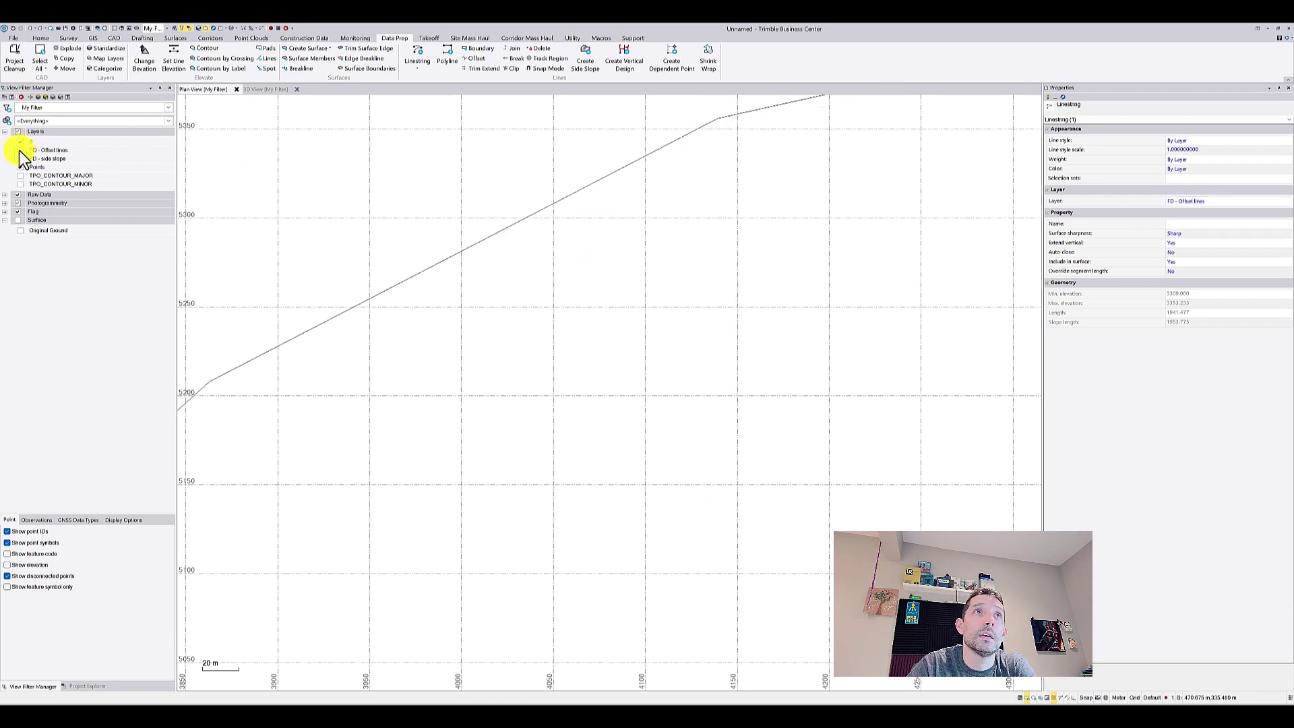
click(21, 149)
Step: Crossing-window select all the corridor offset and side-slope lines in plan view
scroll(472, 283, down, 5)
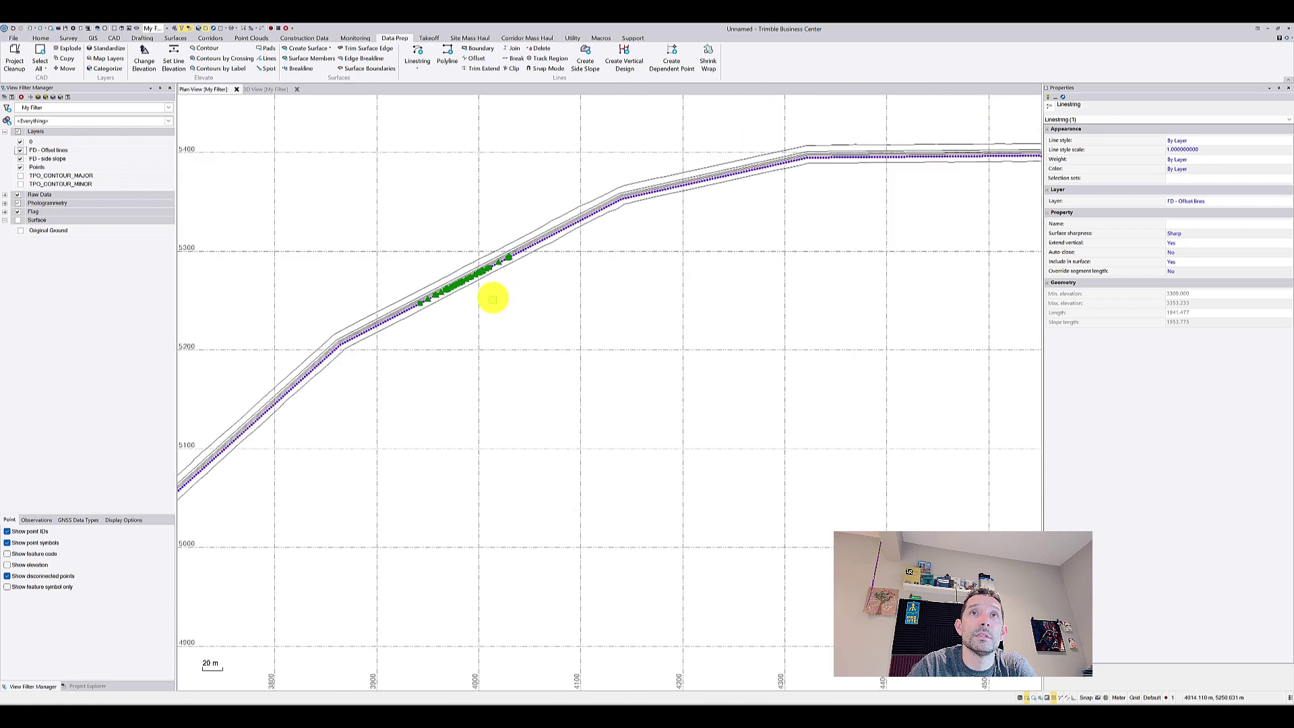
click(1287, 86)
drag(600, 329, 387, 213)
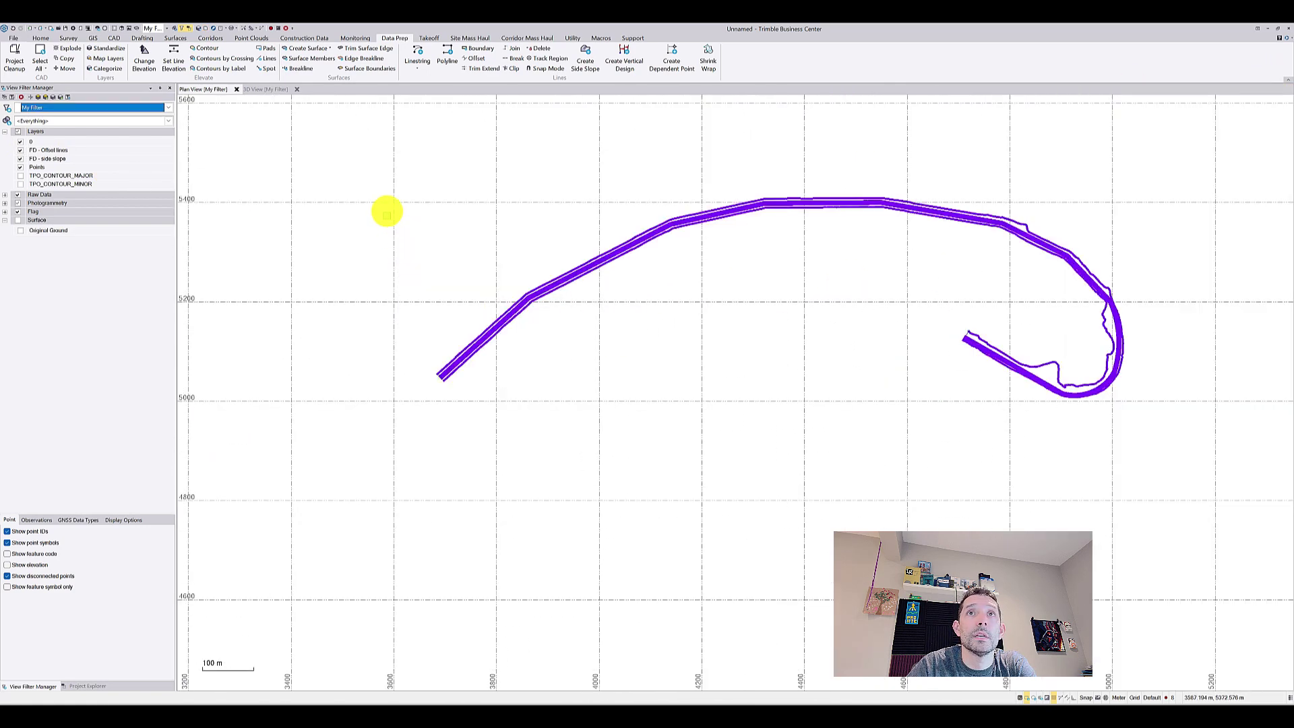
Step: Triangulate a Berm surface from the selected lines, then untick it in the View Filter
click(175, 37)
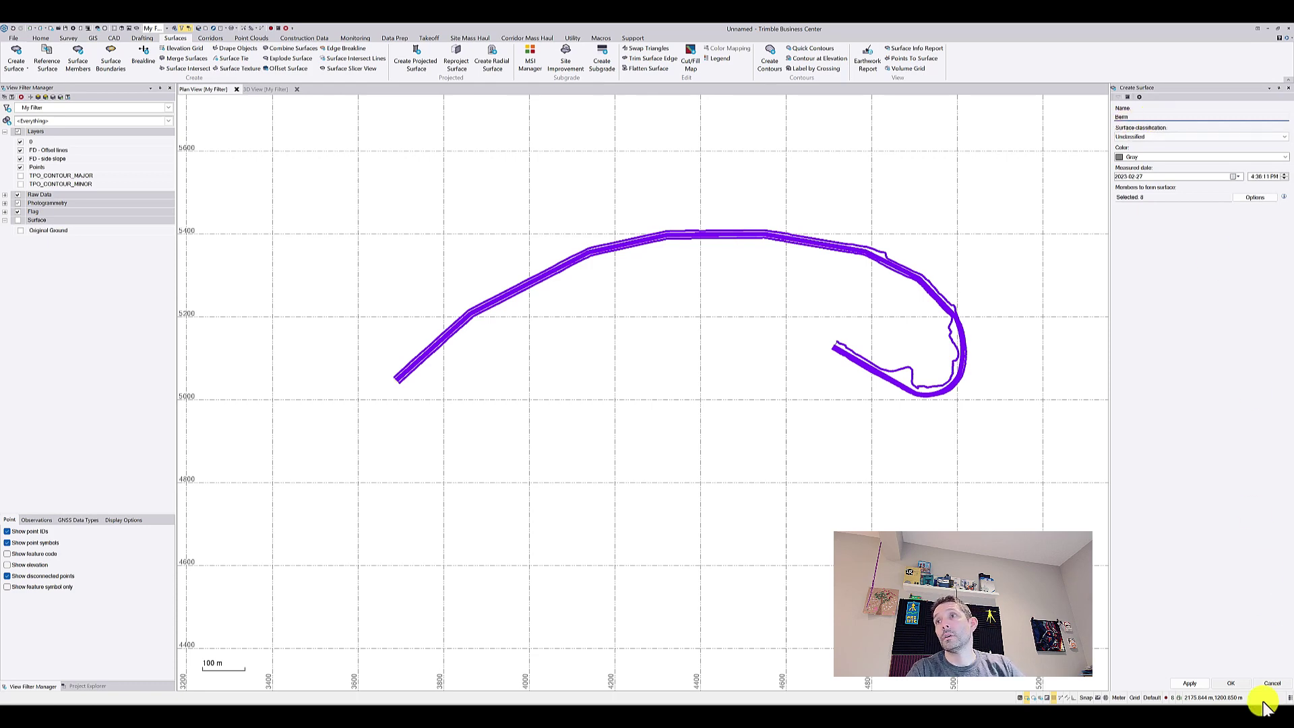
click(1230, 683)
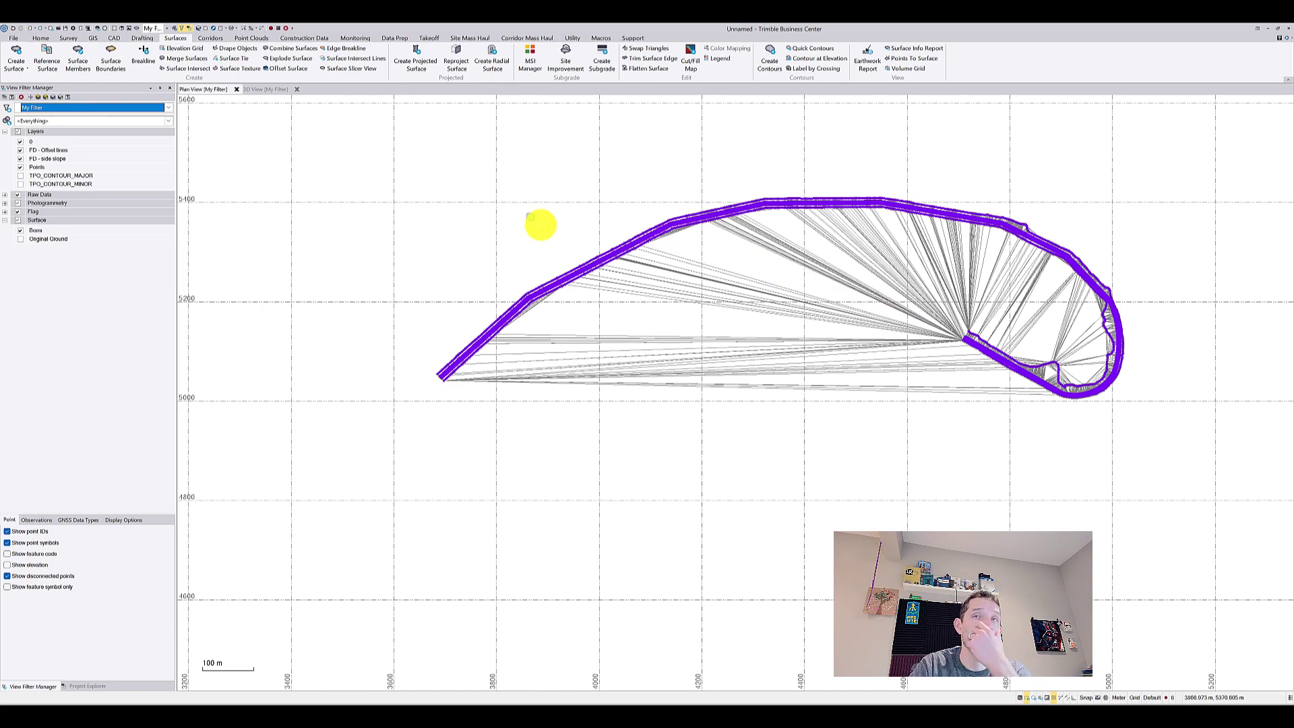
scroll(809, 274, up, 2)
scroll(684, 263, up, 3)
scroll(684, 263, down, 5)
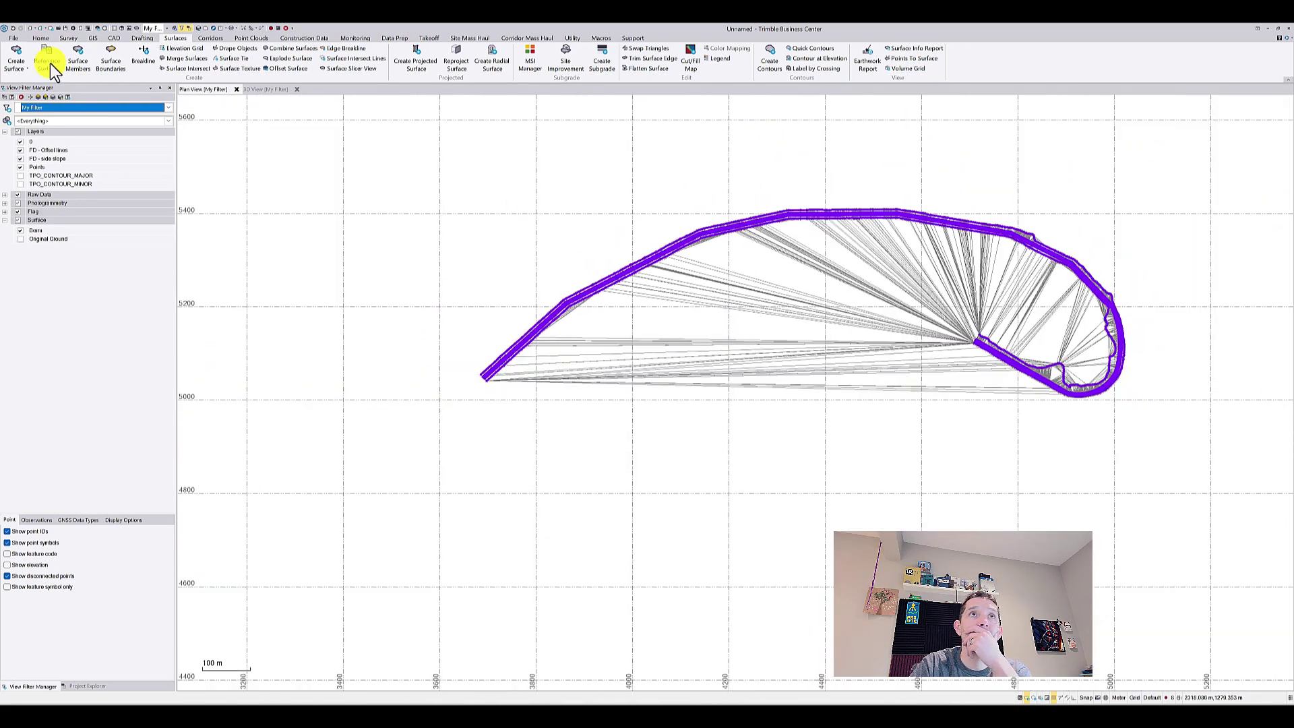
click(15, 27)
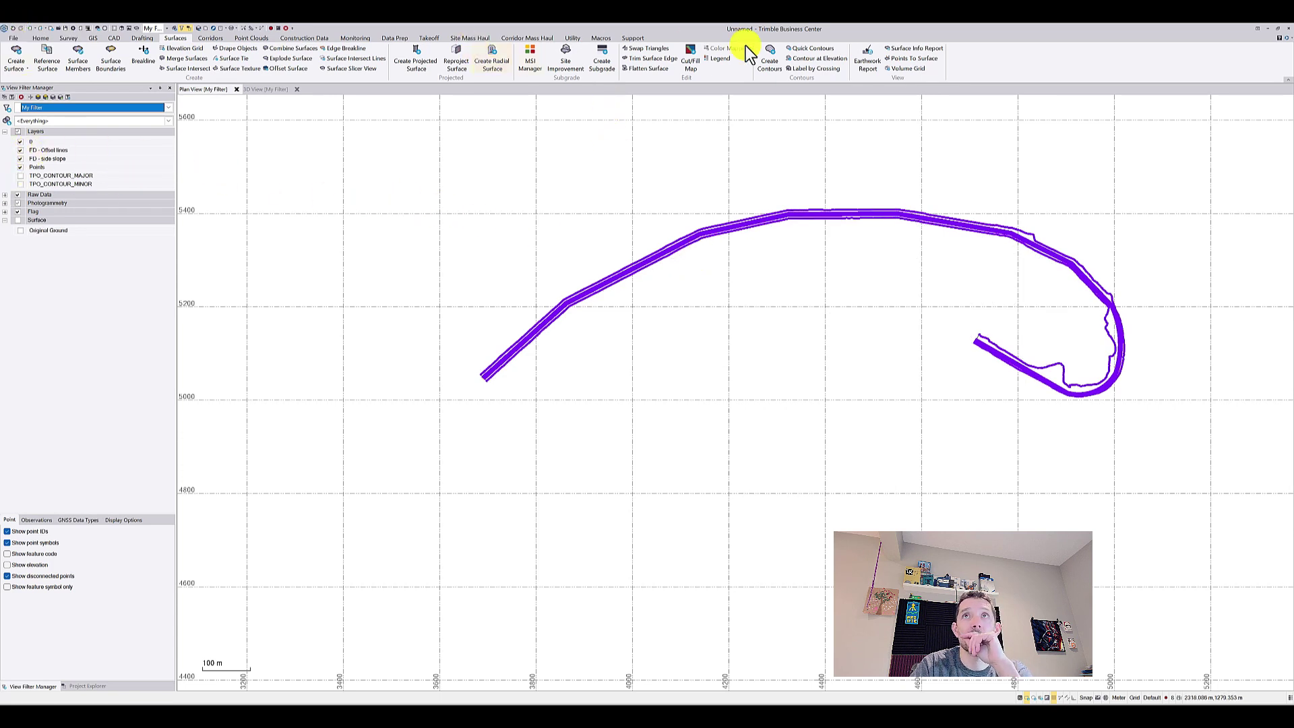
click(114, 38)
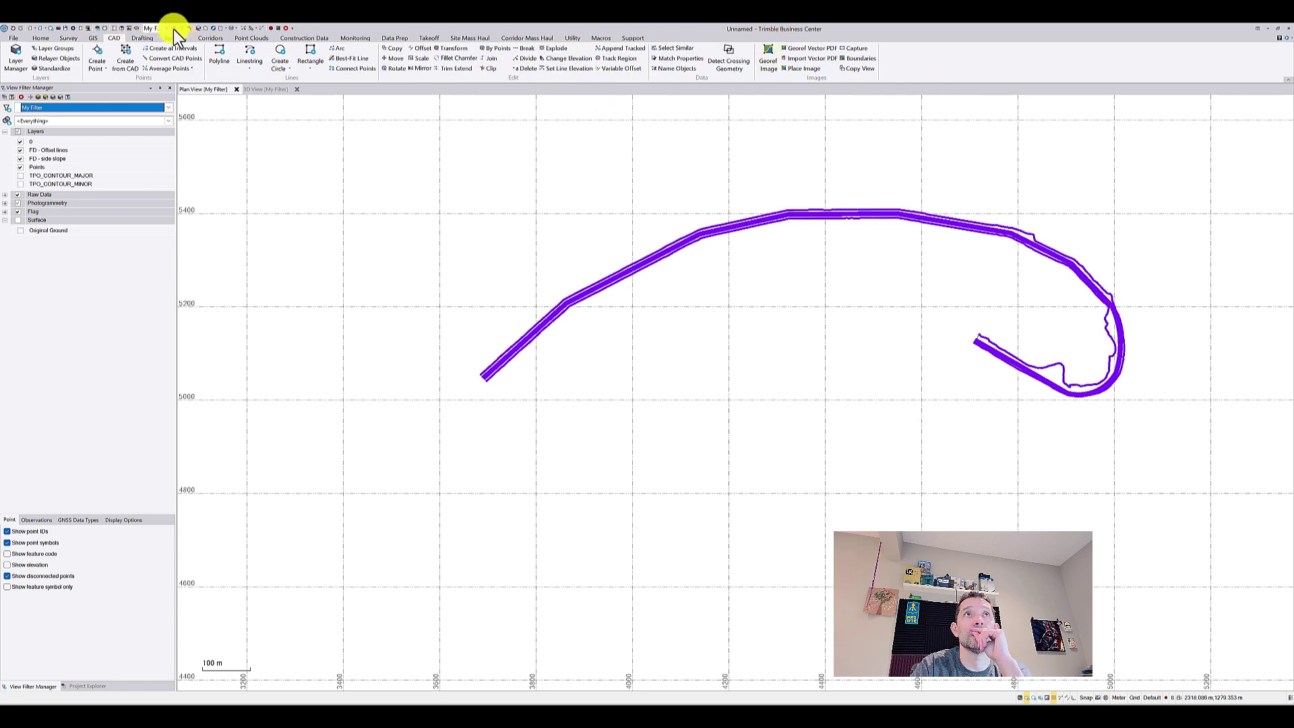
click(394, 37)
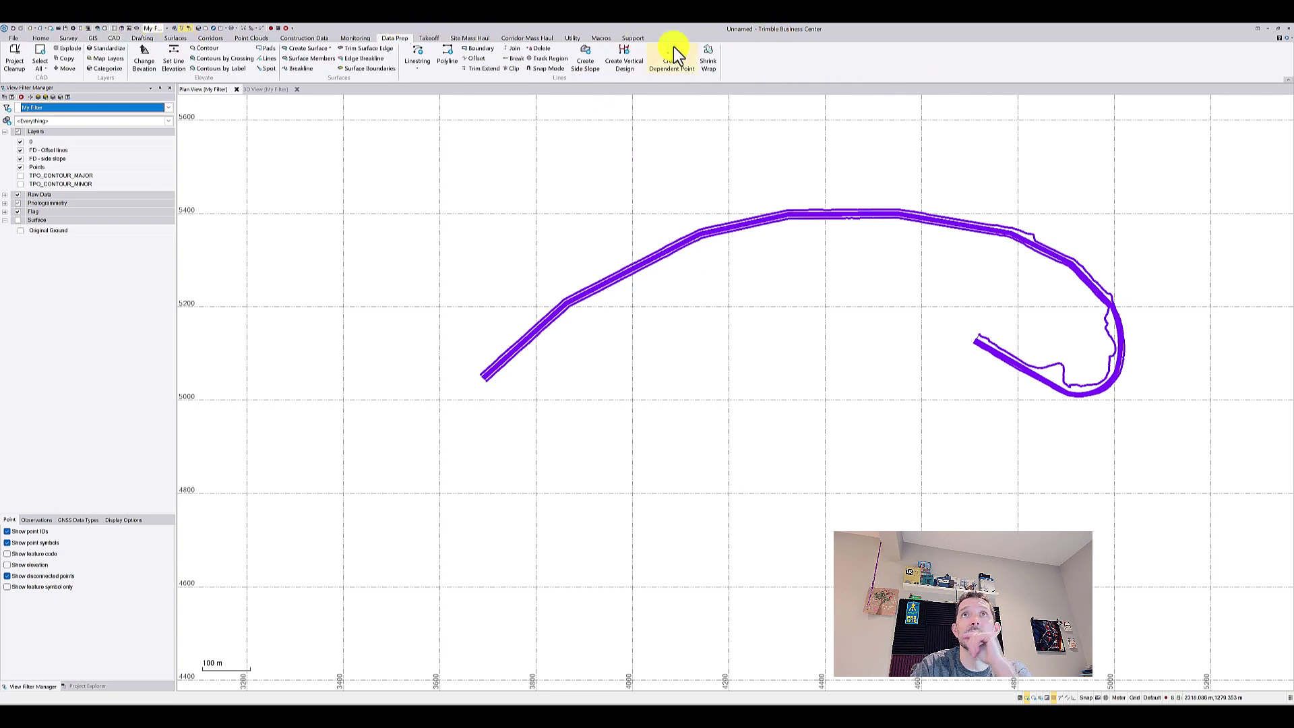
click(588, 53)
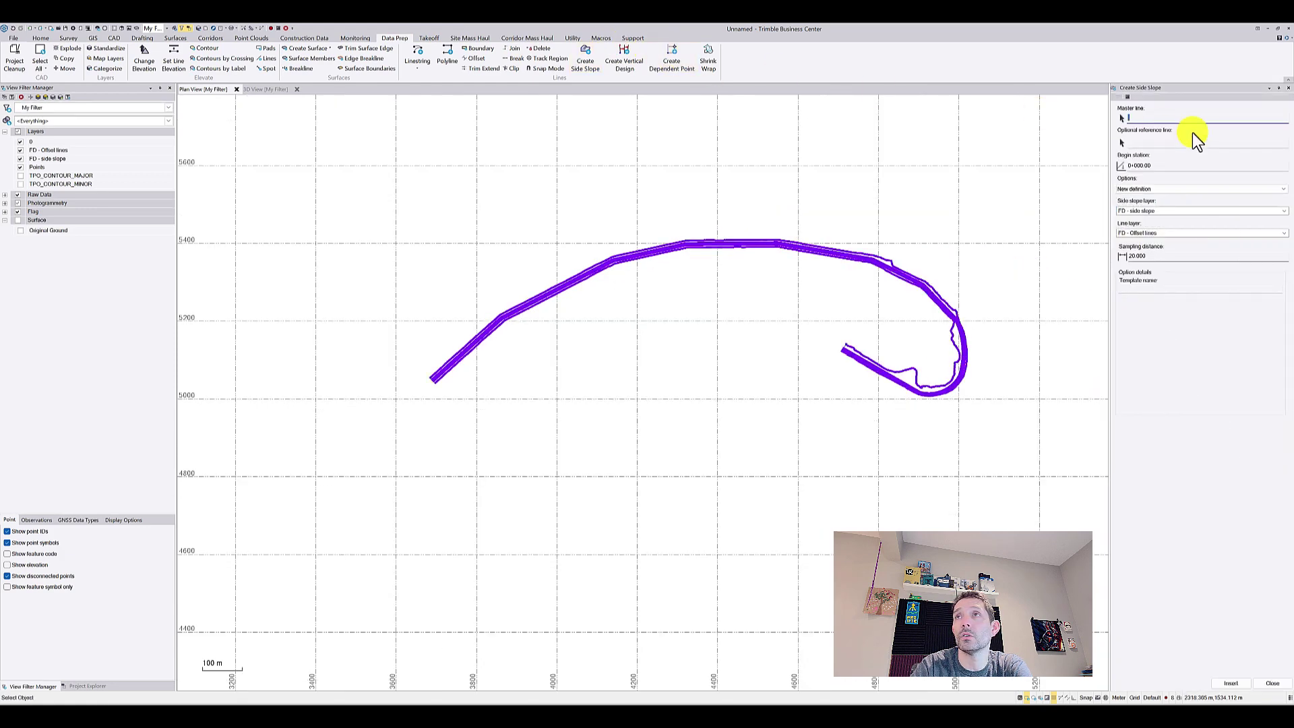
scroll(918, 252, up, 3)
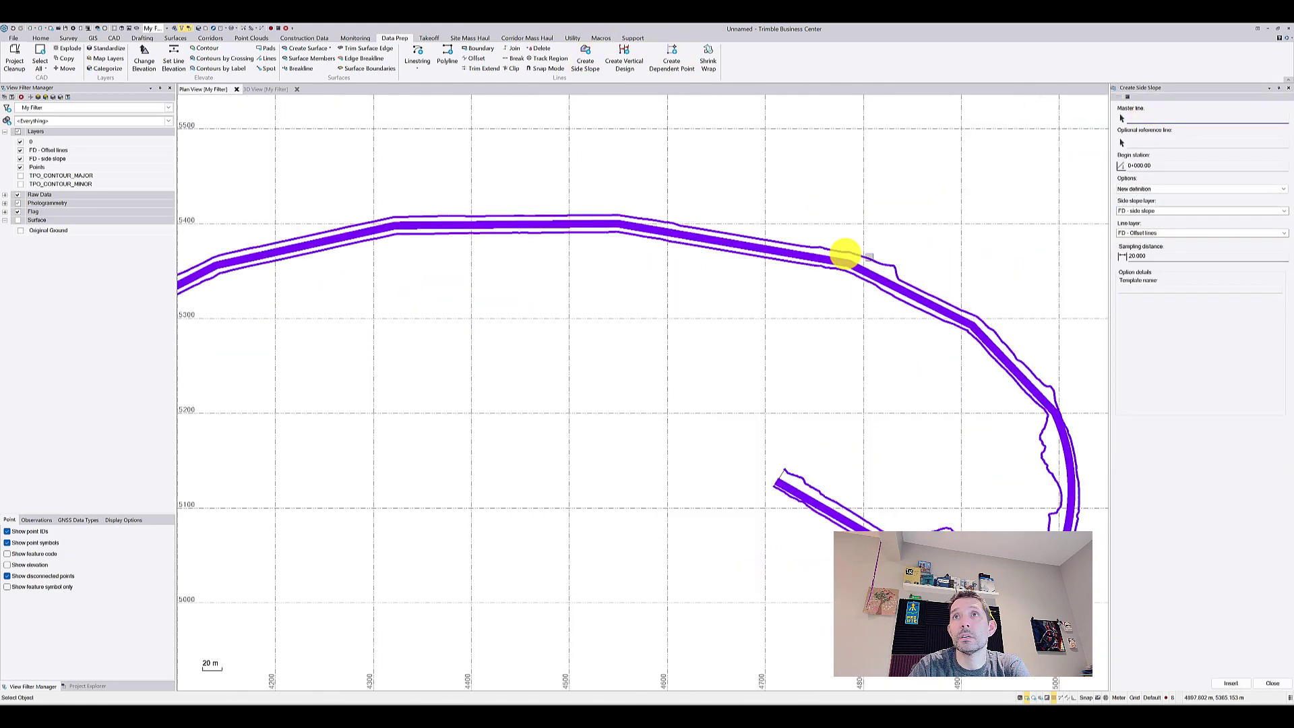
click(29, 160)
click(22, 167)
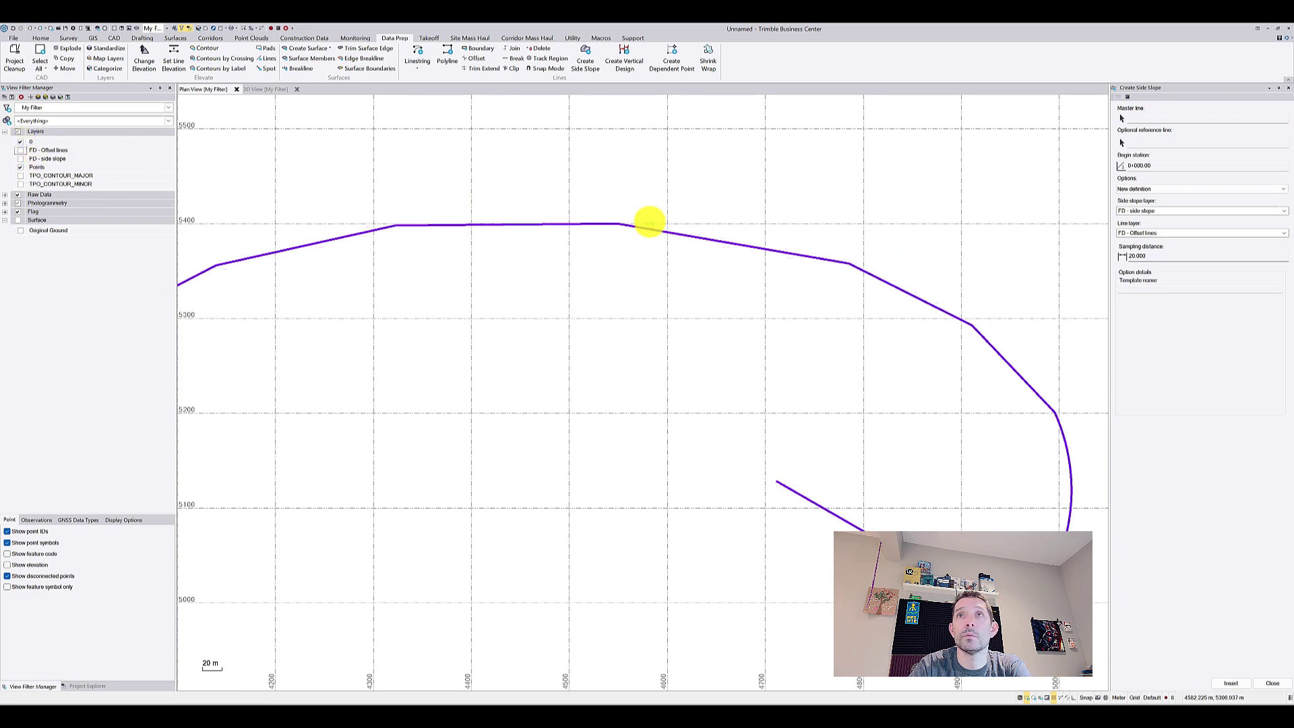
click(1146, 118)
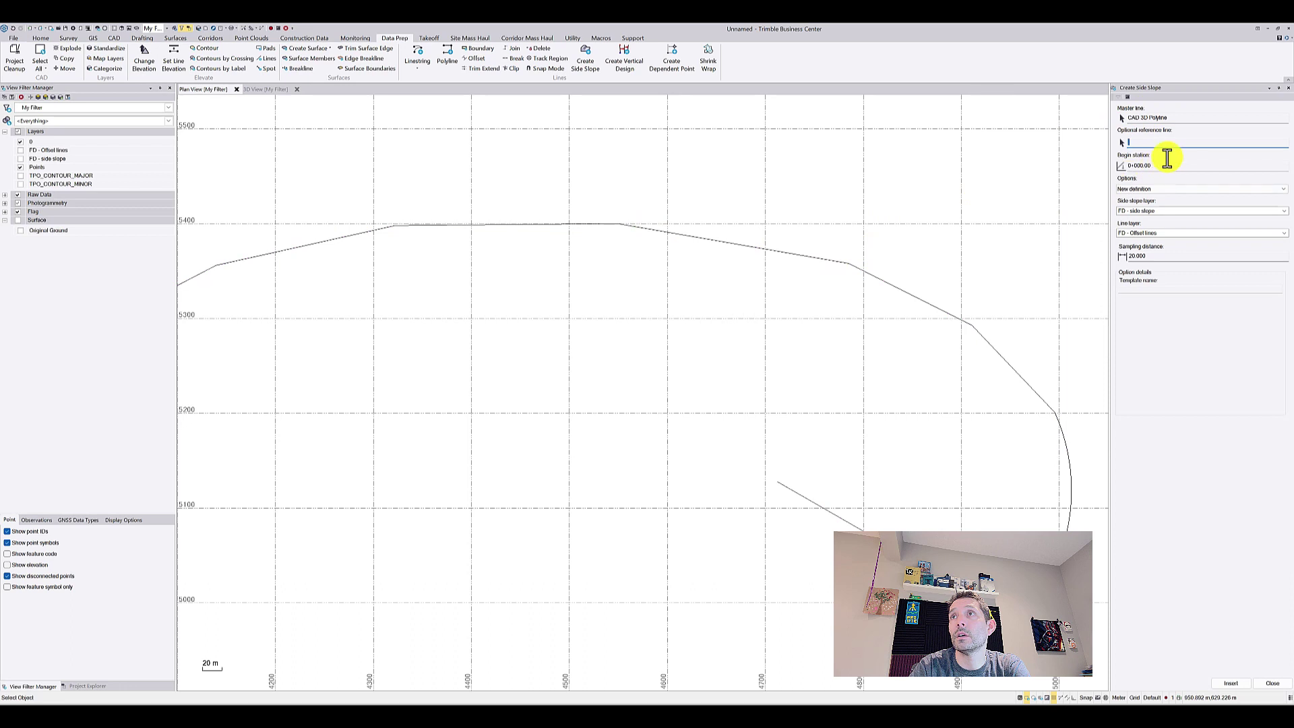
click(1156, 187)
click(1170, 185)
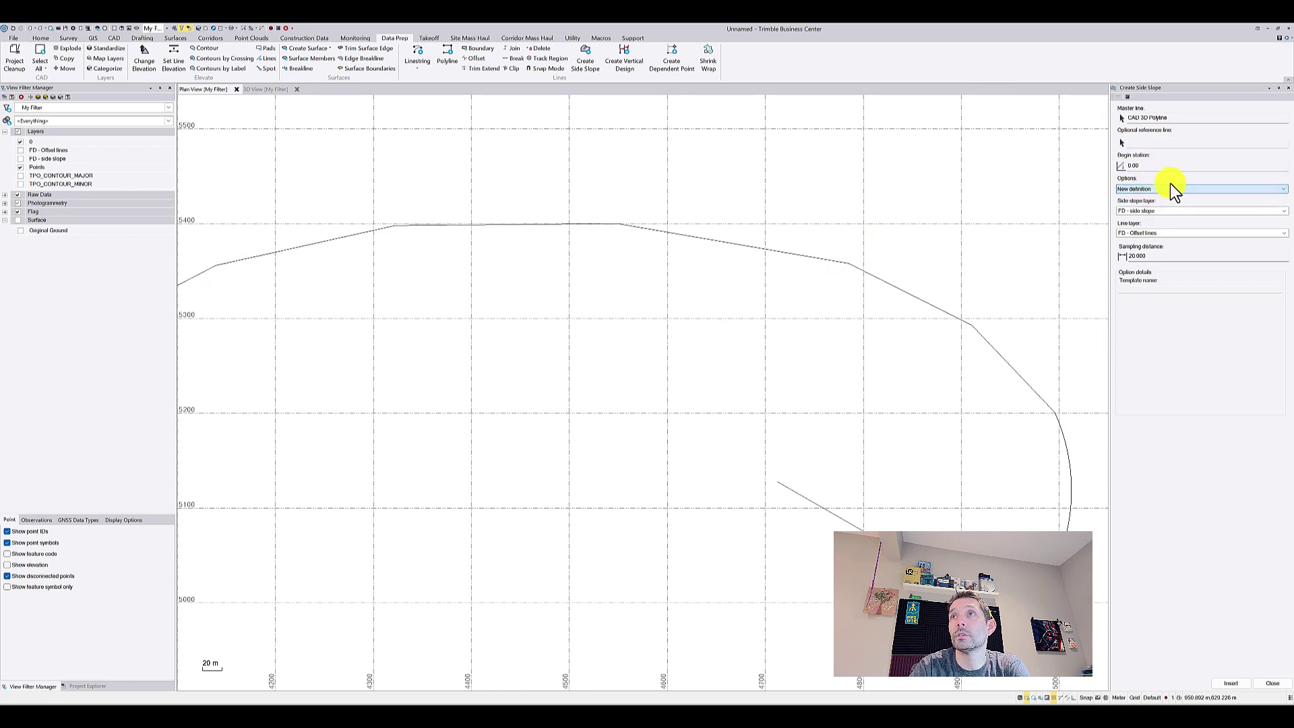
click(1283, 188)
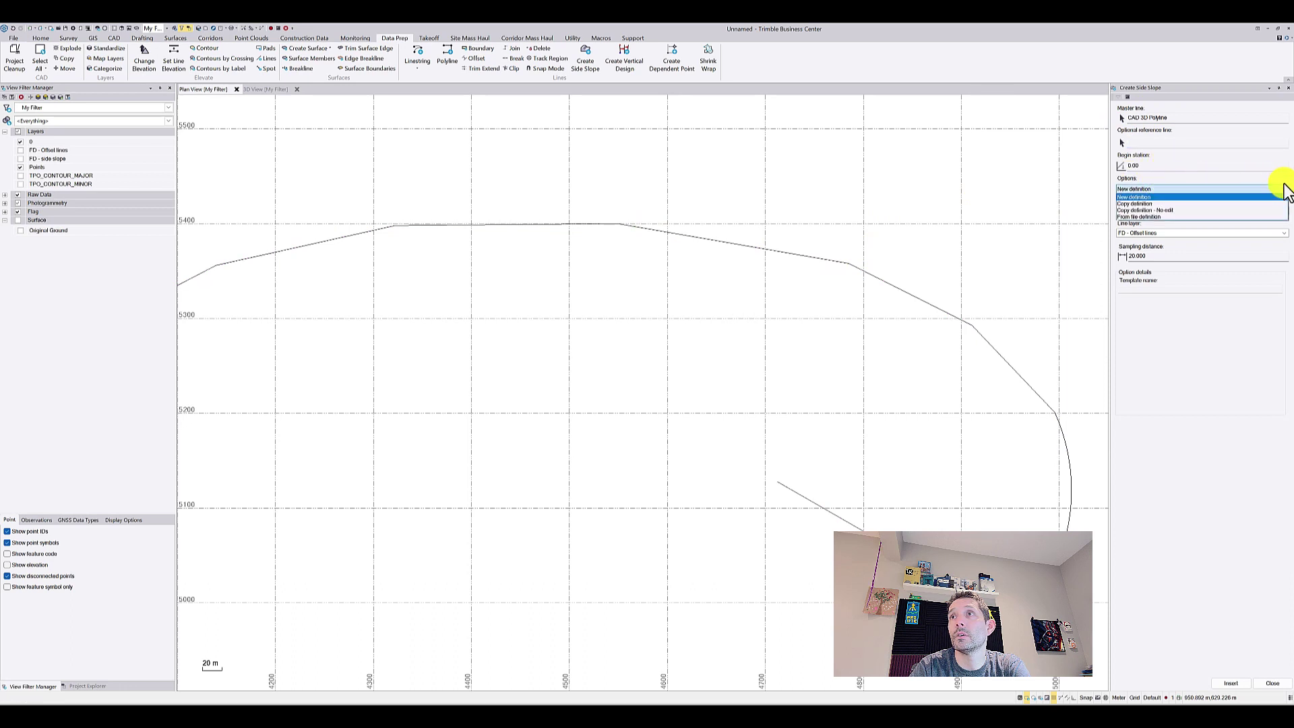
click(1191, 215)
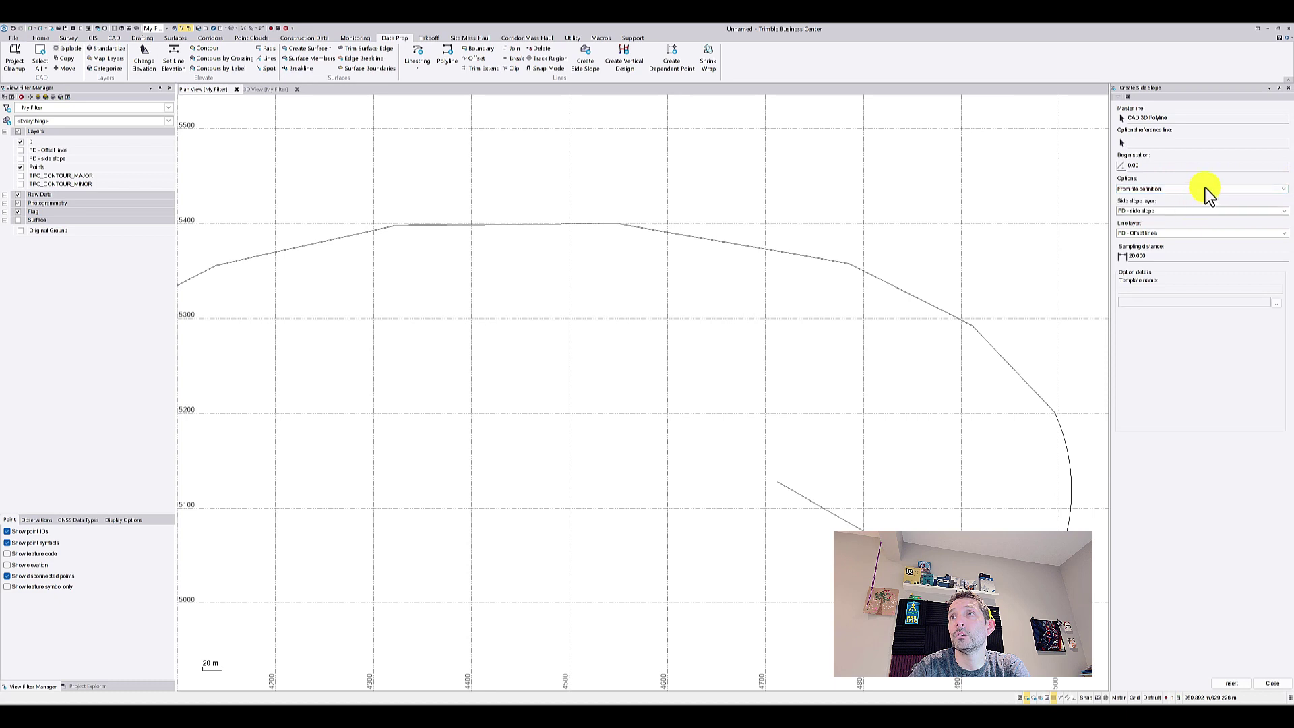
click(1247, 187)
click(1203, 195)
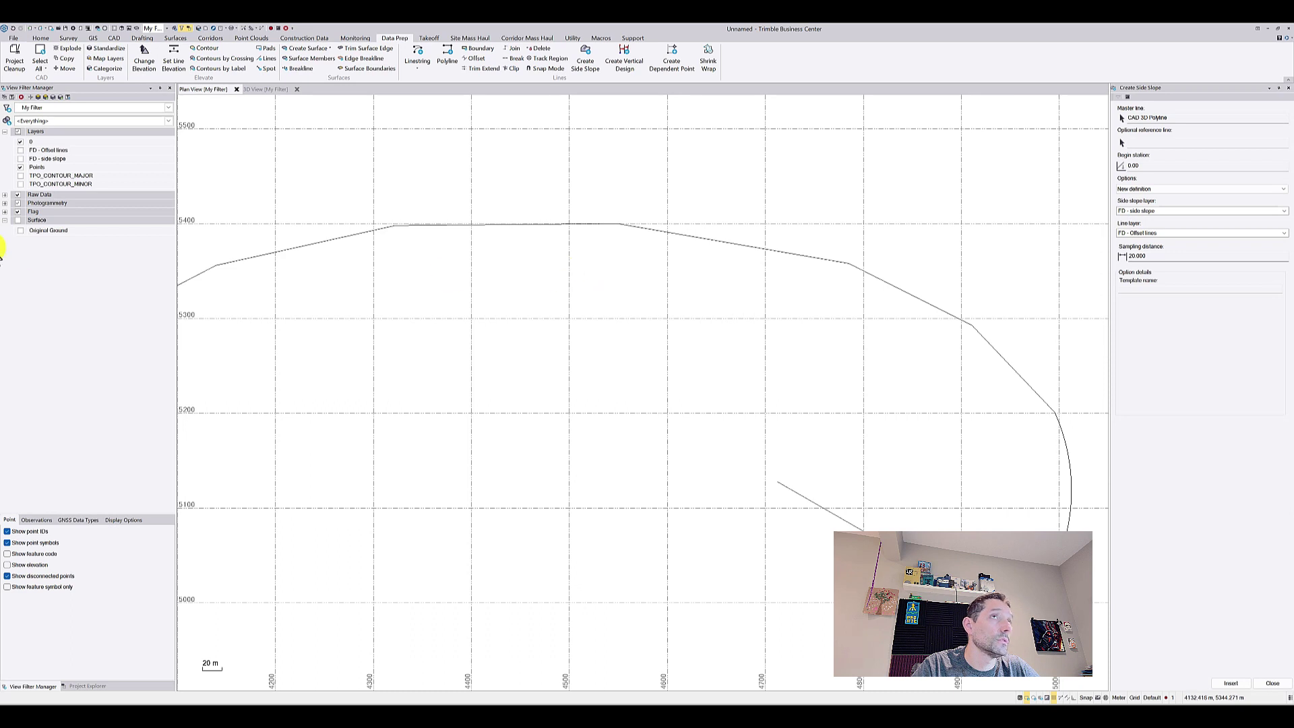
Step: Expand Imported Files in Project Explorer to show EX contours.dxf, and close Create Side Slope
click(87, 686)
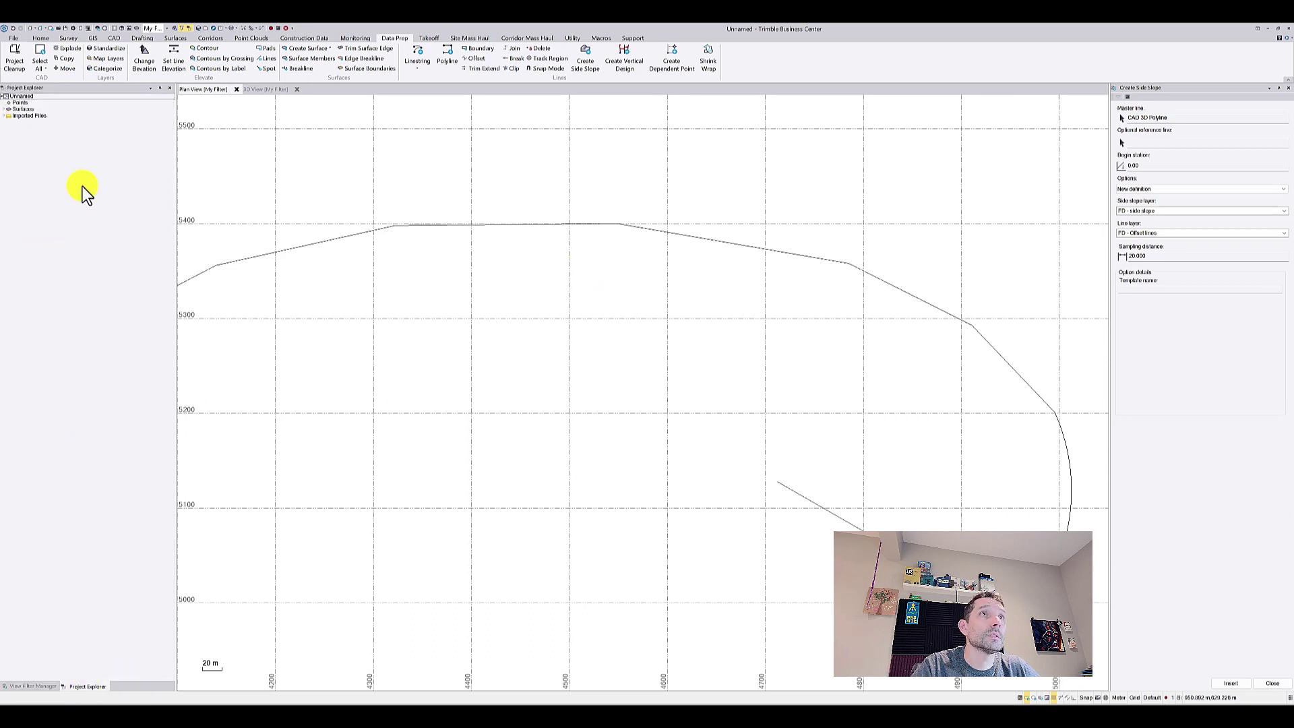
click(6, 120)
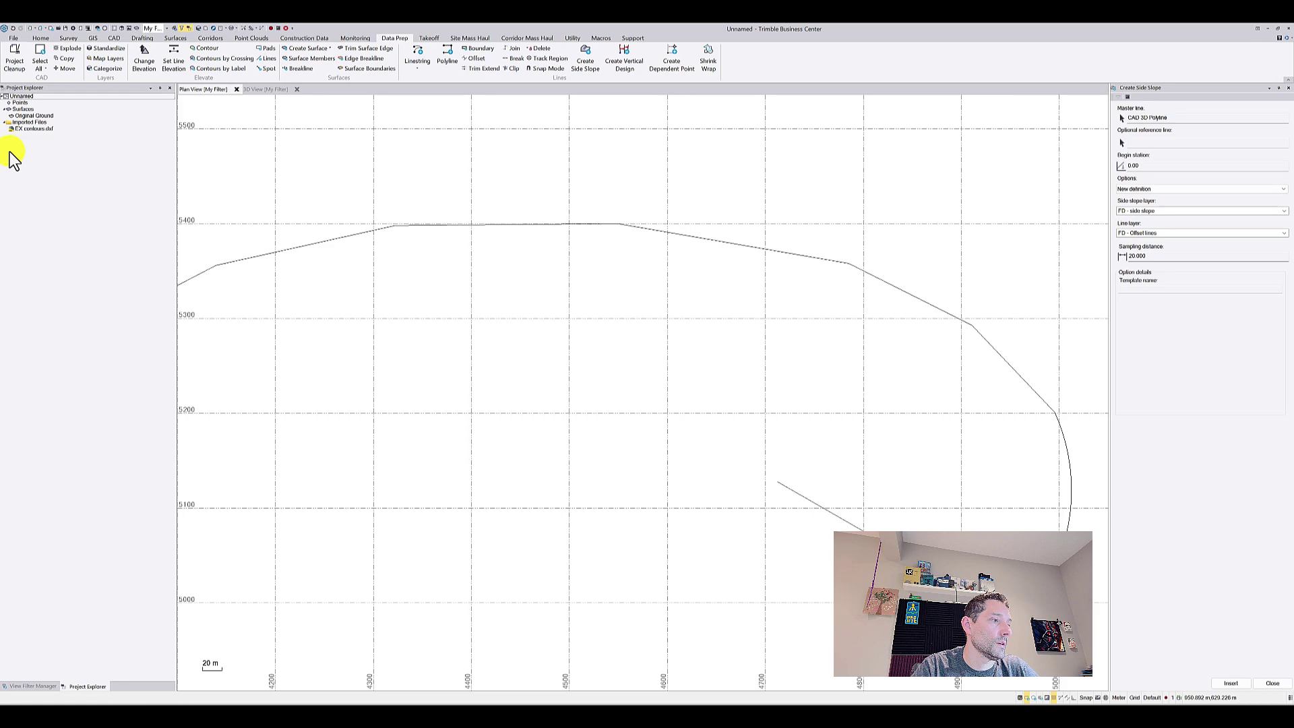
click(1286, 86)
scroll(670, 242, down, 2)
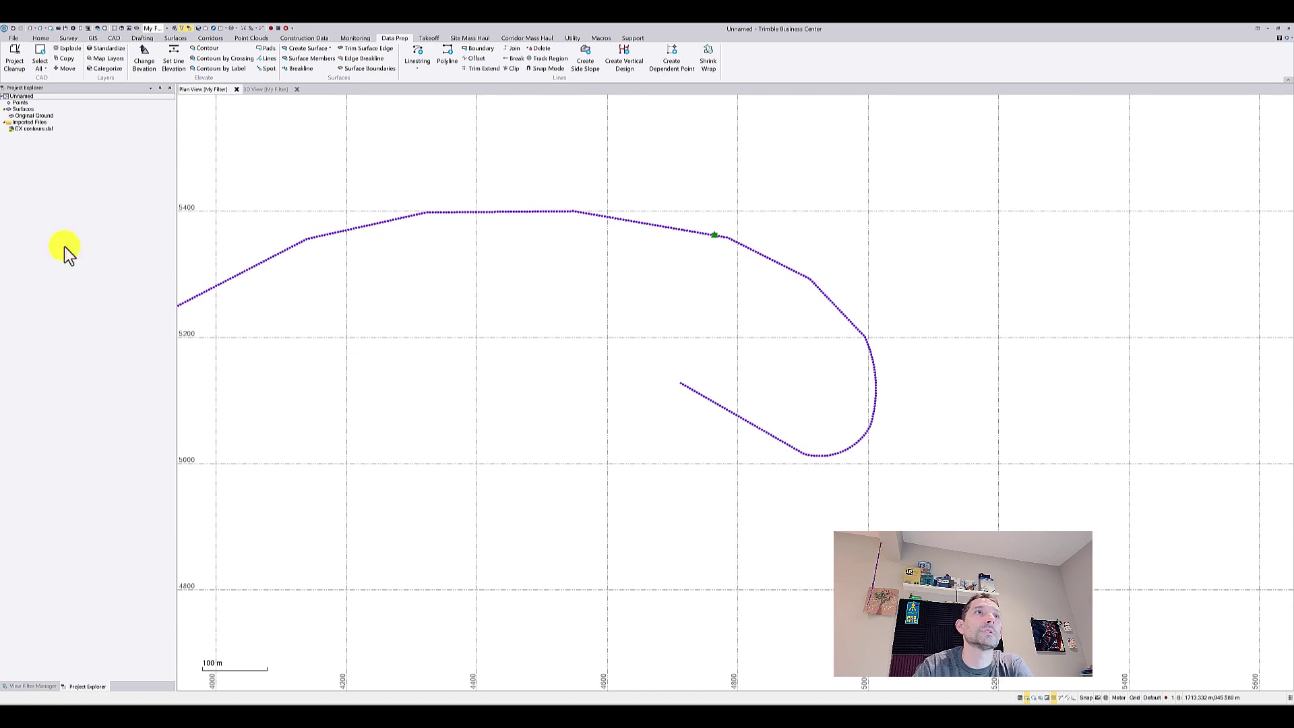
Step: Turn on the FD - Offset lines layer and build a Berm surface from the offset lines
click(53, 688)
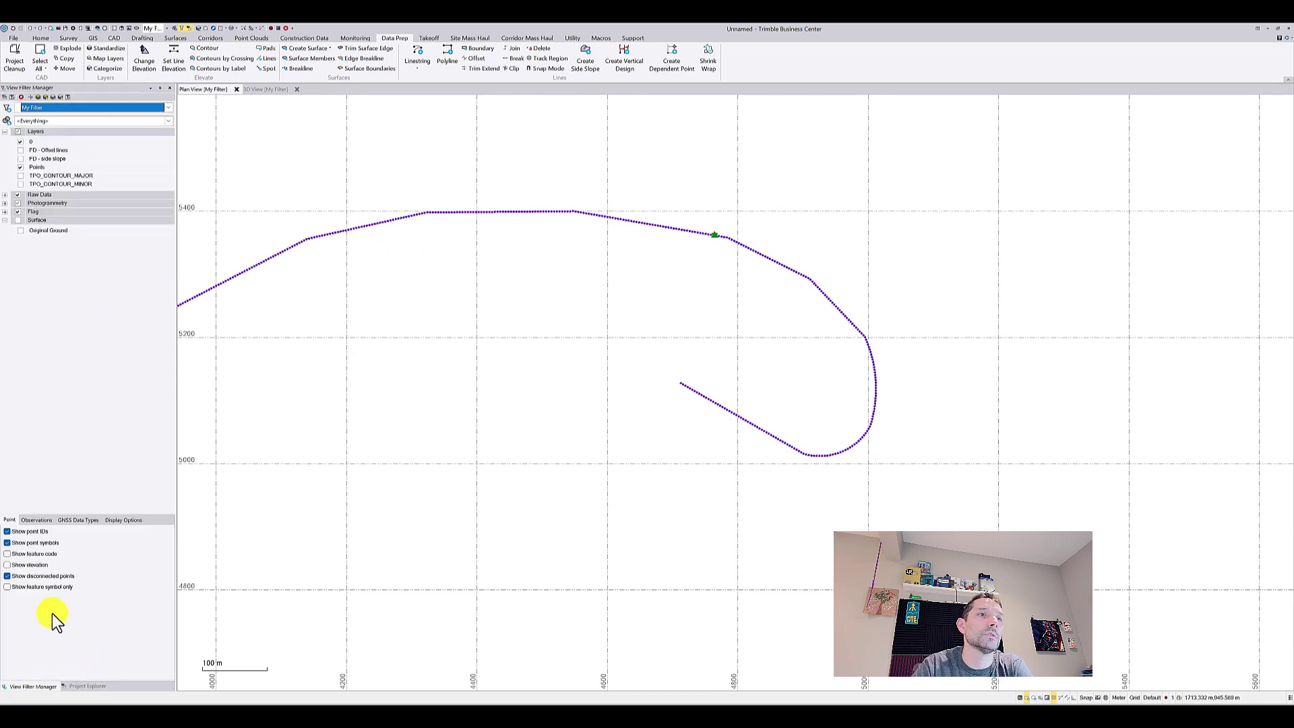
click(21, 149)
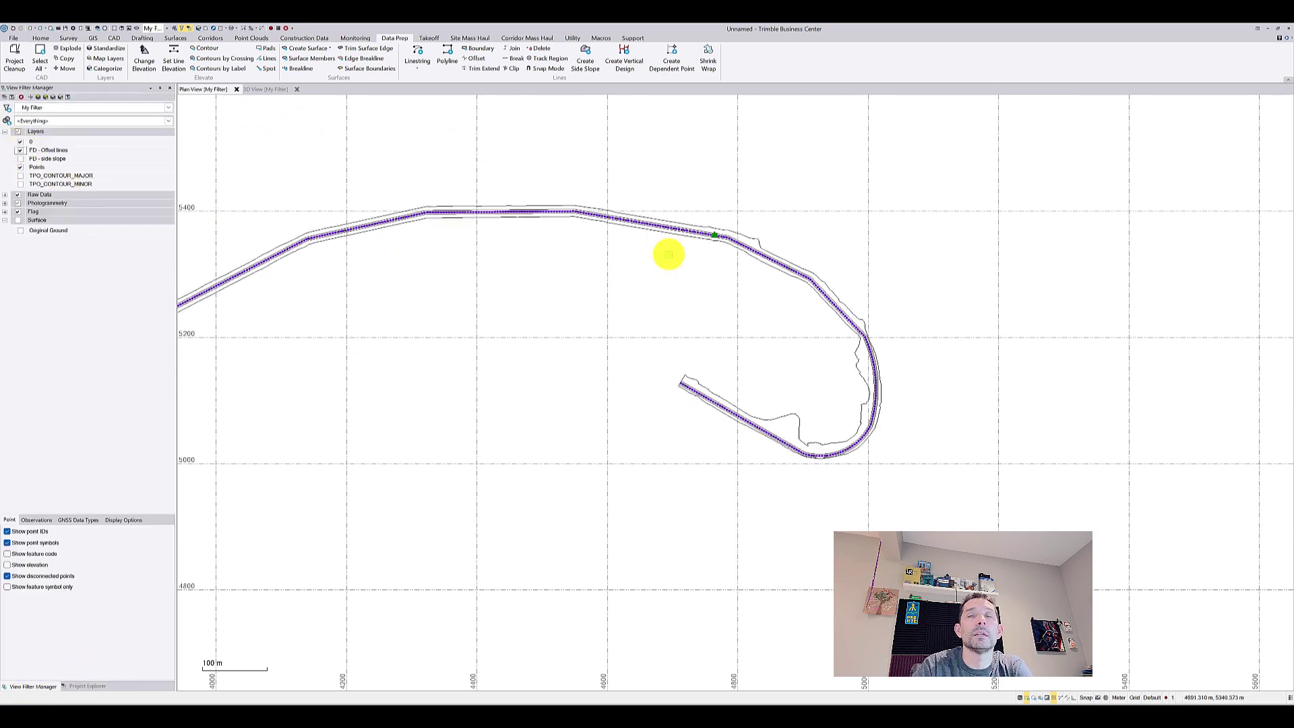
click(570, 200)
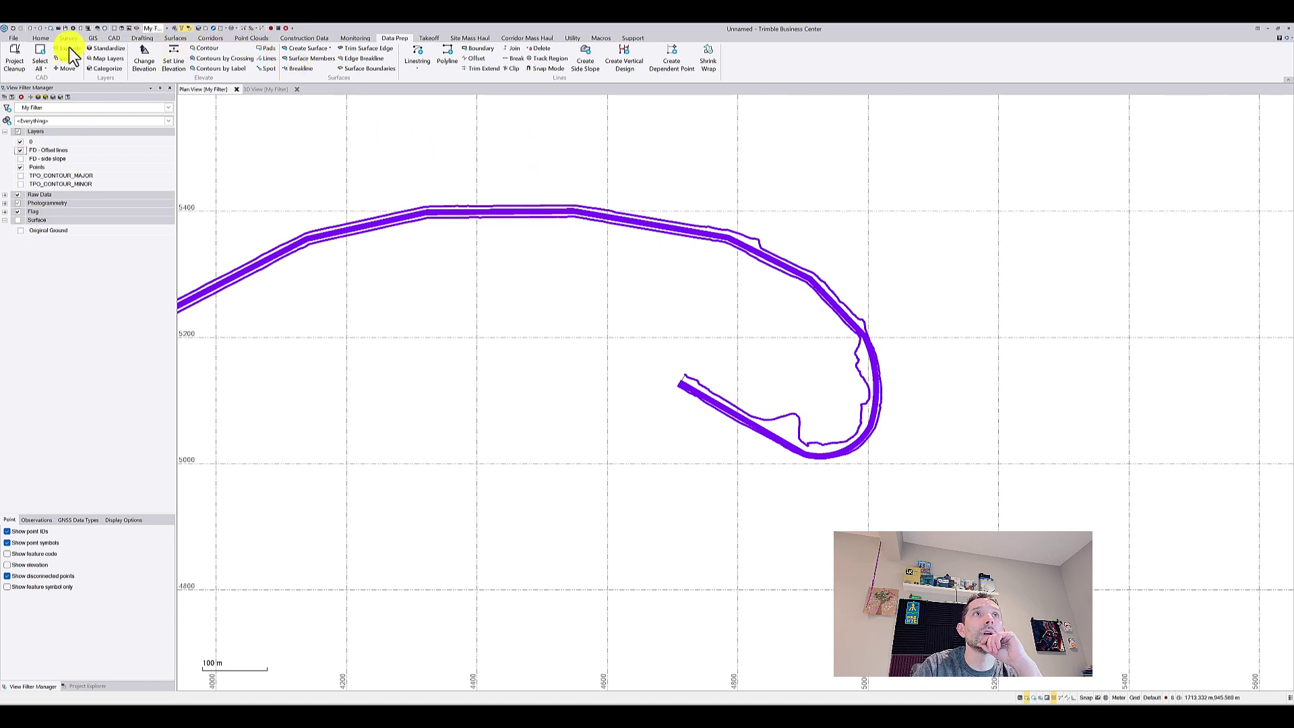
click(176, 38)
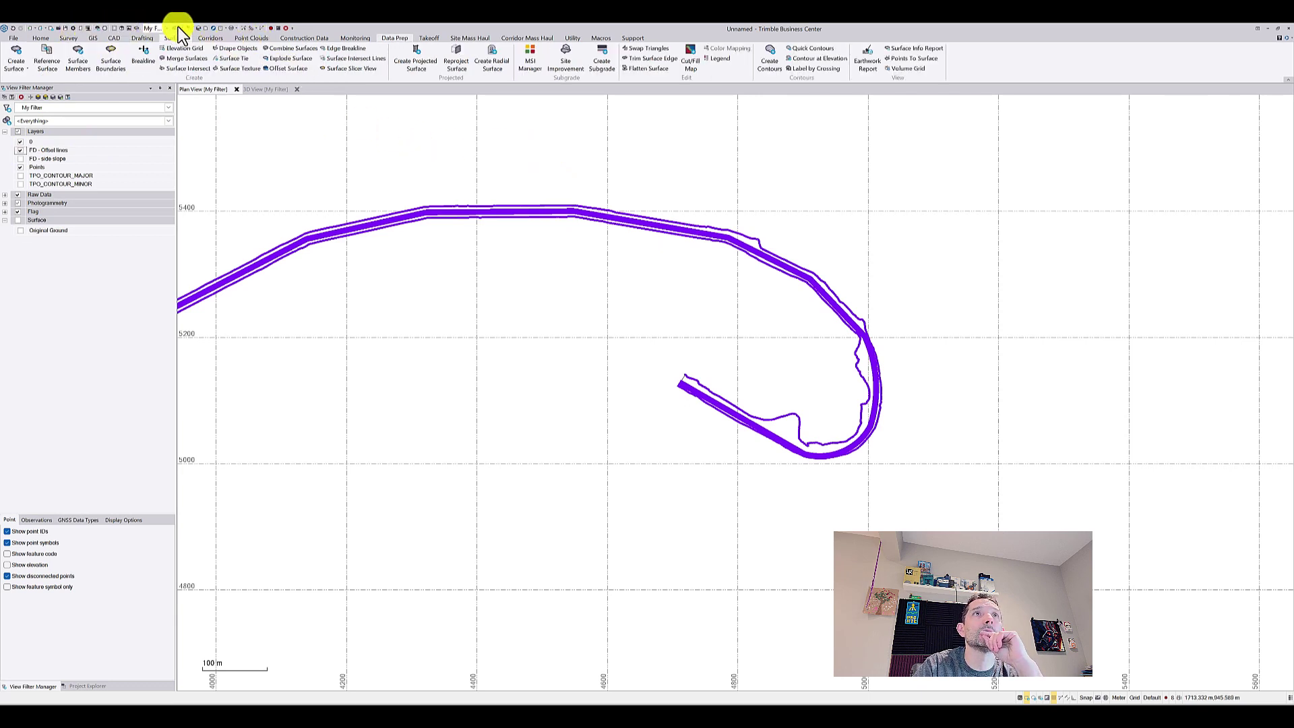
click(16, 53)
text(Eer)
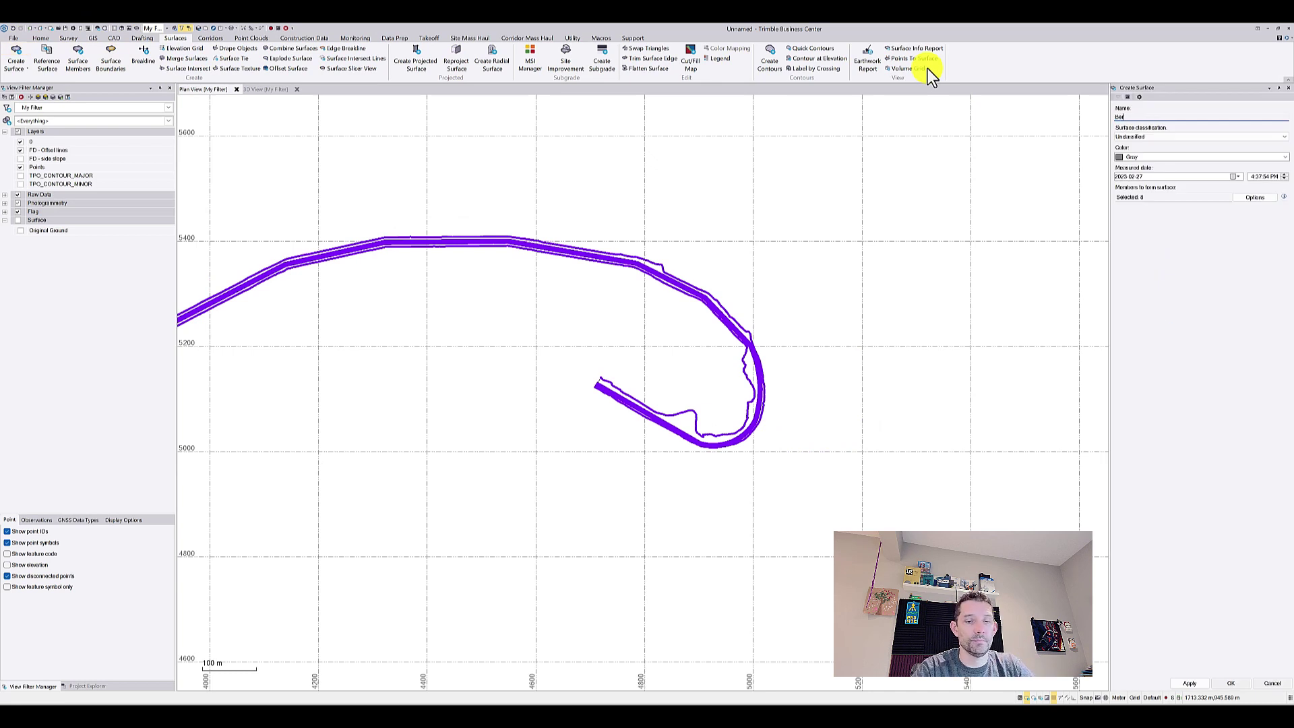
text(m)
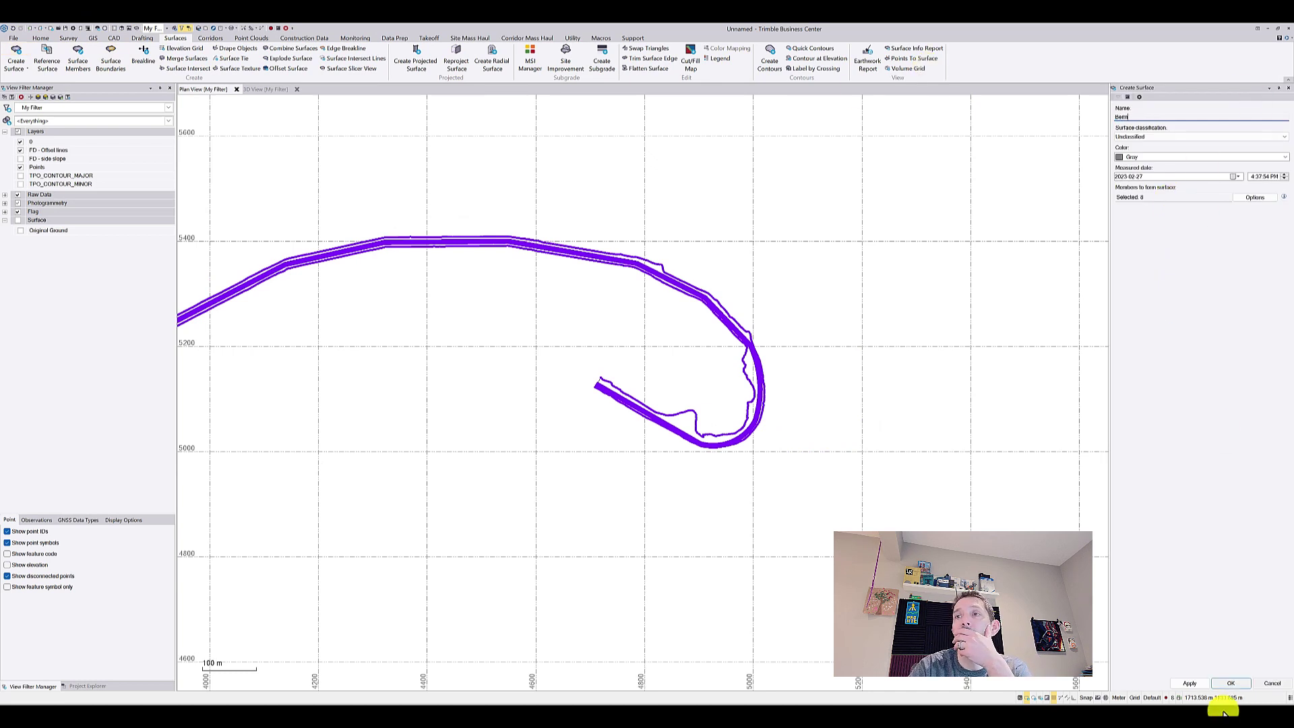
click(1230, 683)
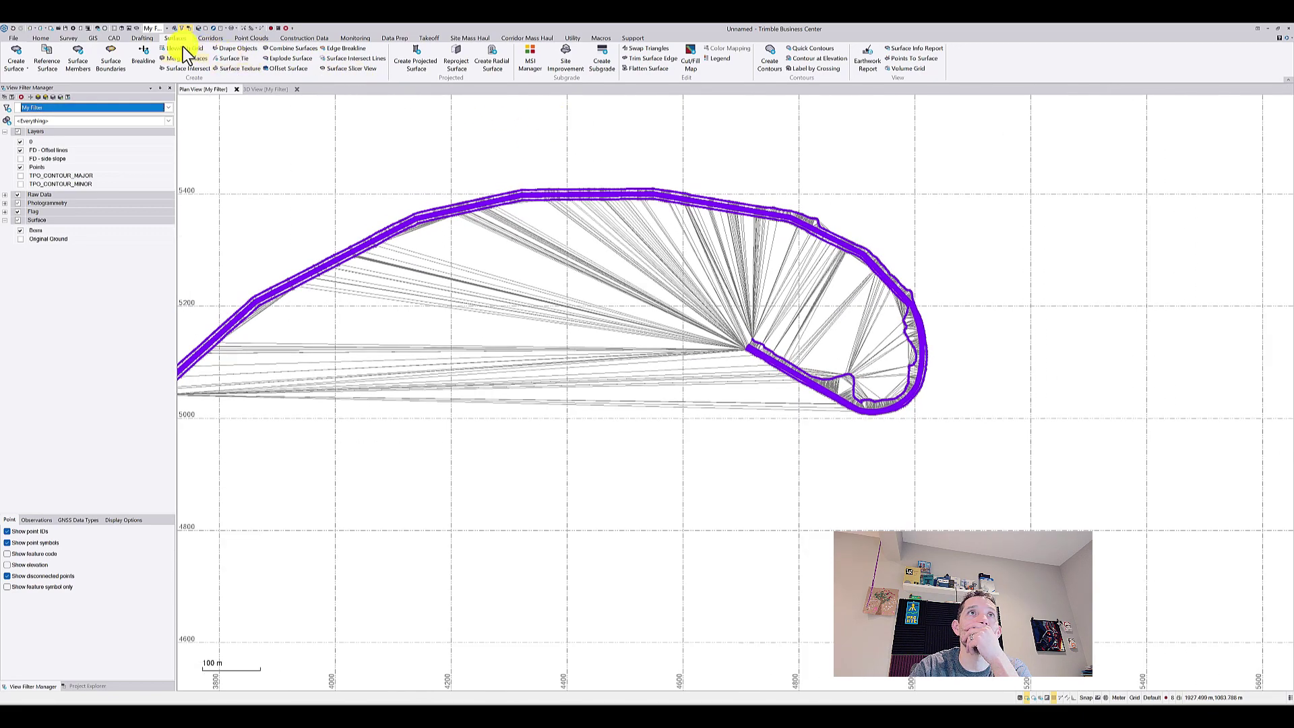
Step: Join the two lower-left offset linestrings with a connecting segment using CAD Join
scroll(679, 159, up, 2)
scroll(297, 390, up, 6)
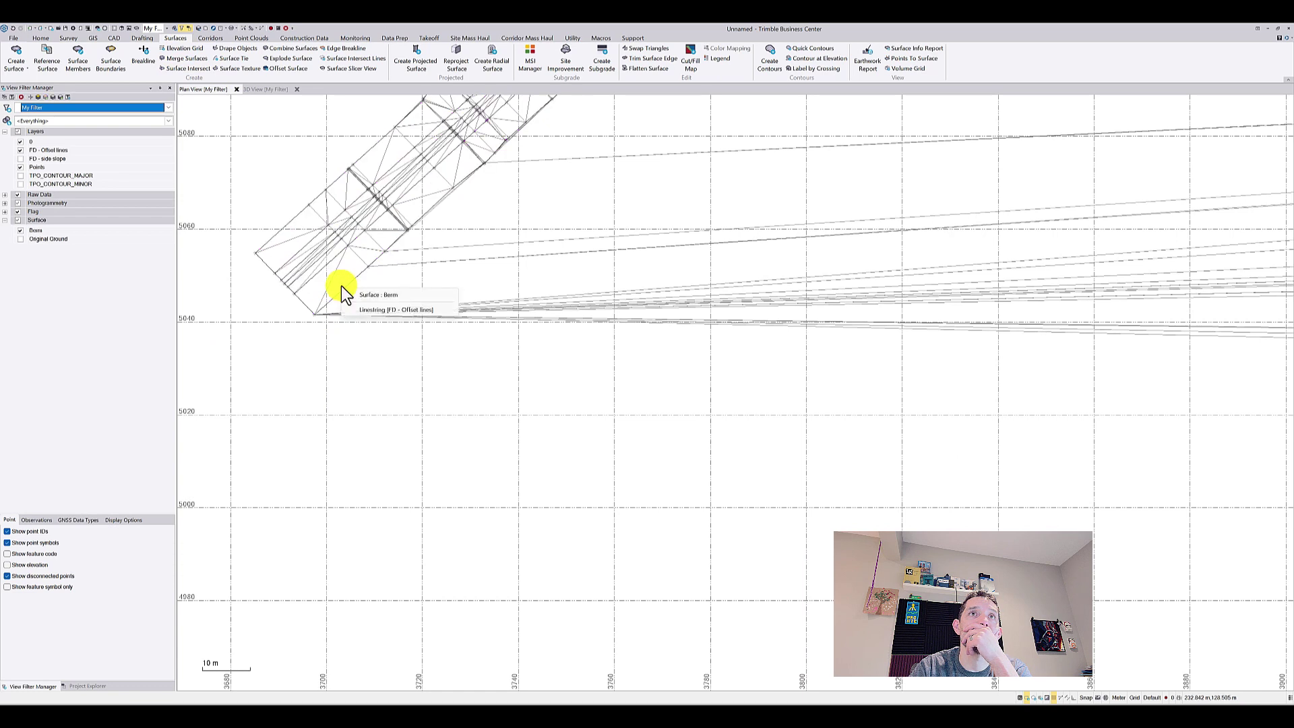
click(364, 310)
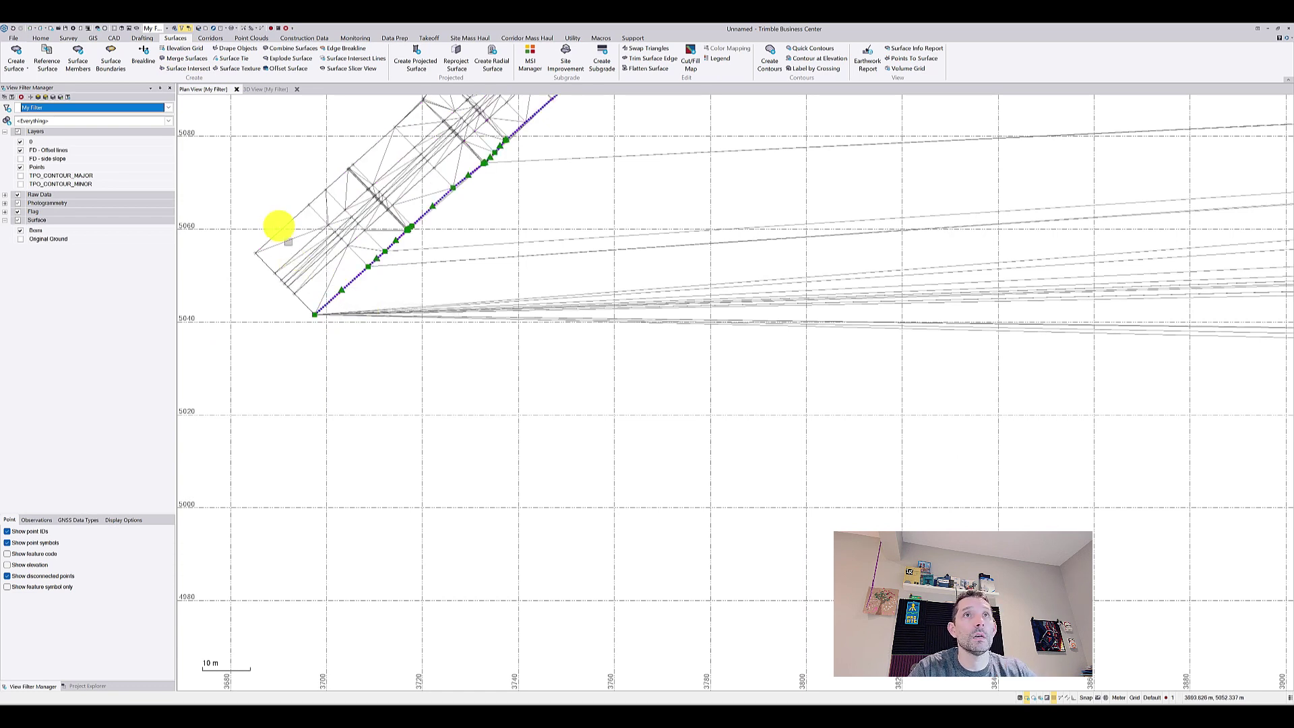
ctrl+click(297, 242)
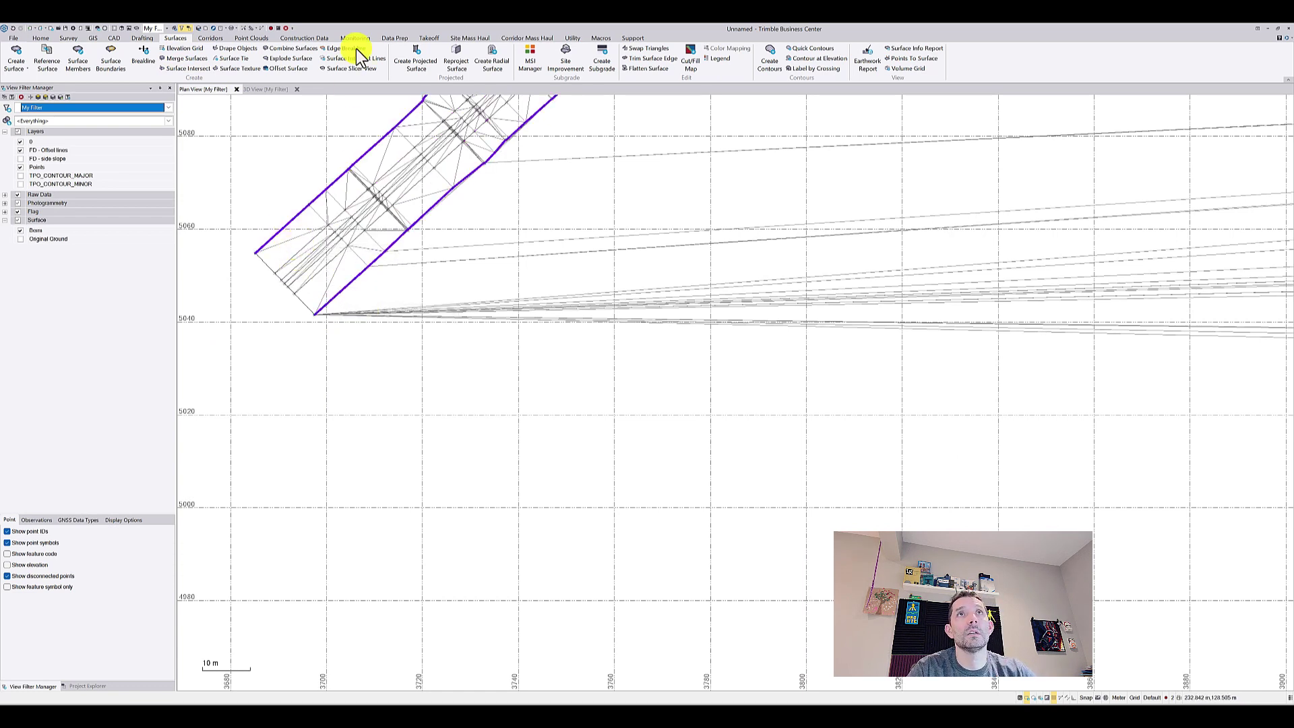
click(114, 38)
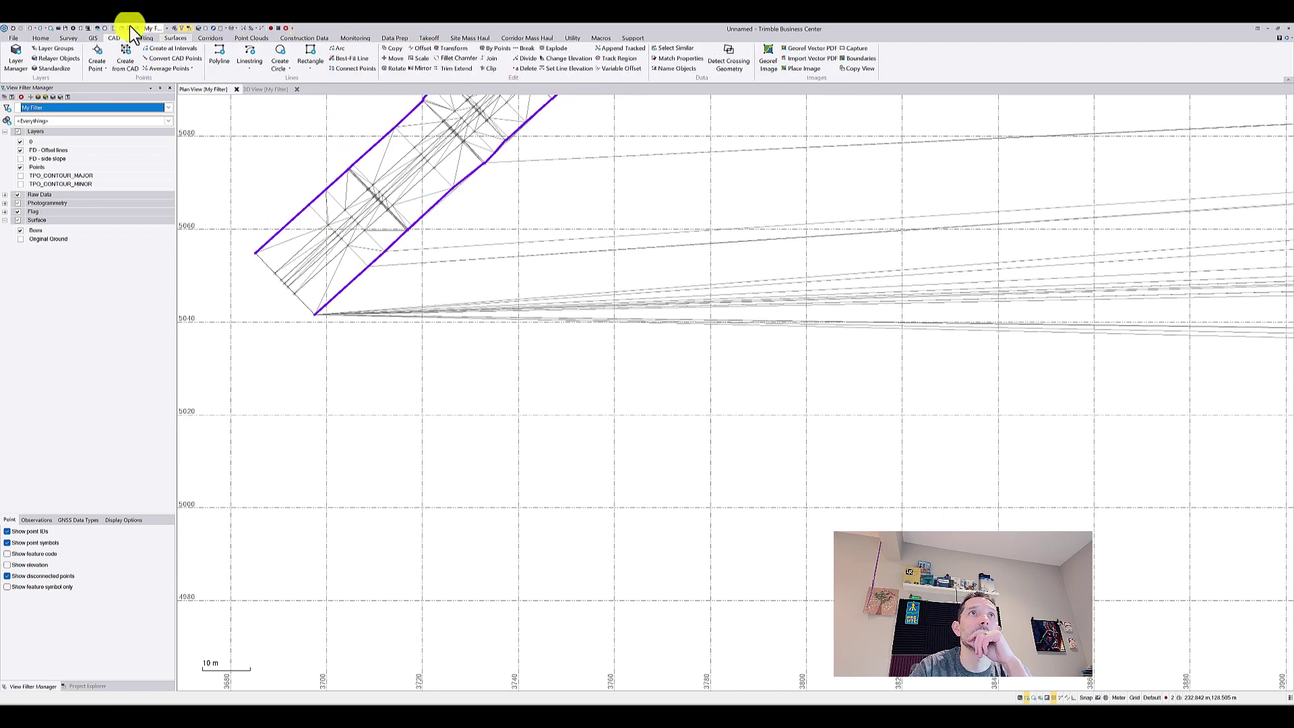
click(490, 58)
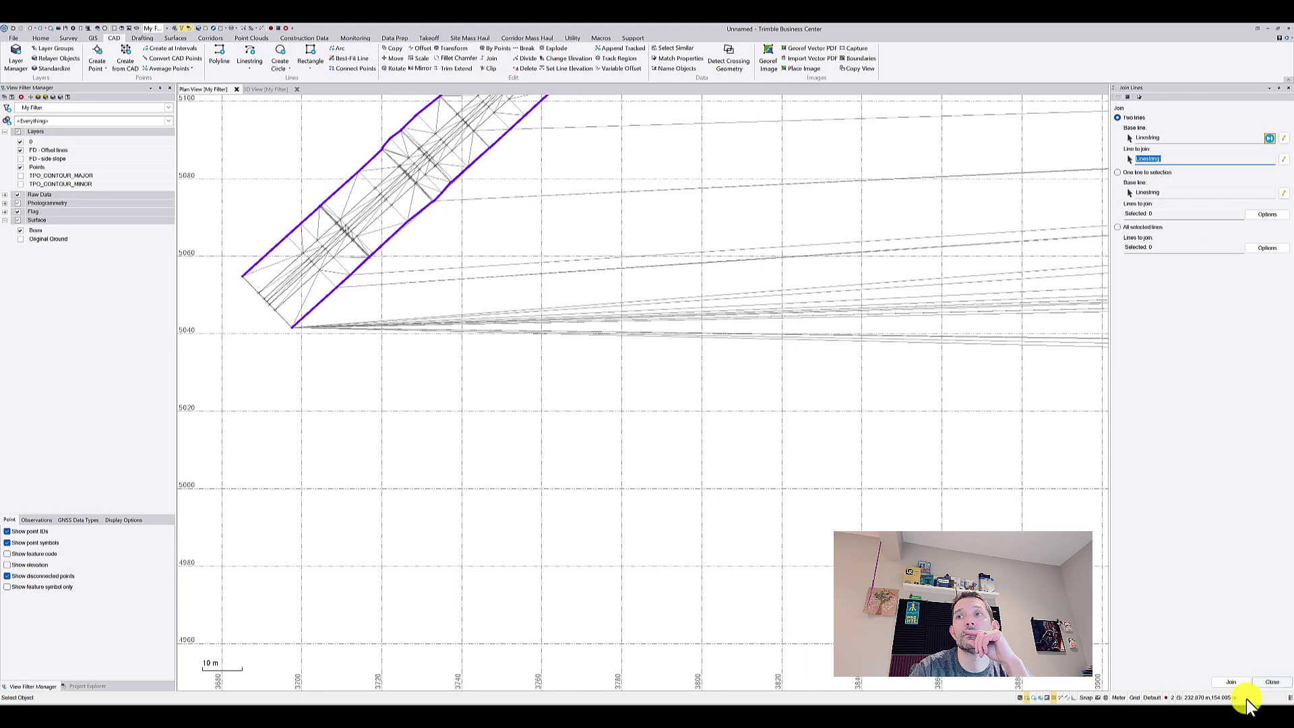
scroll(701, 465, down, 5)
scroll(717, 425, down, 3)
scroll(670, 292, up, 4)
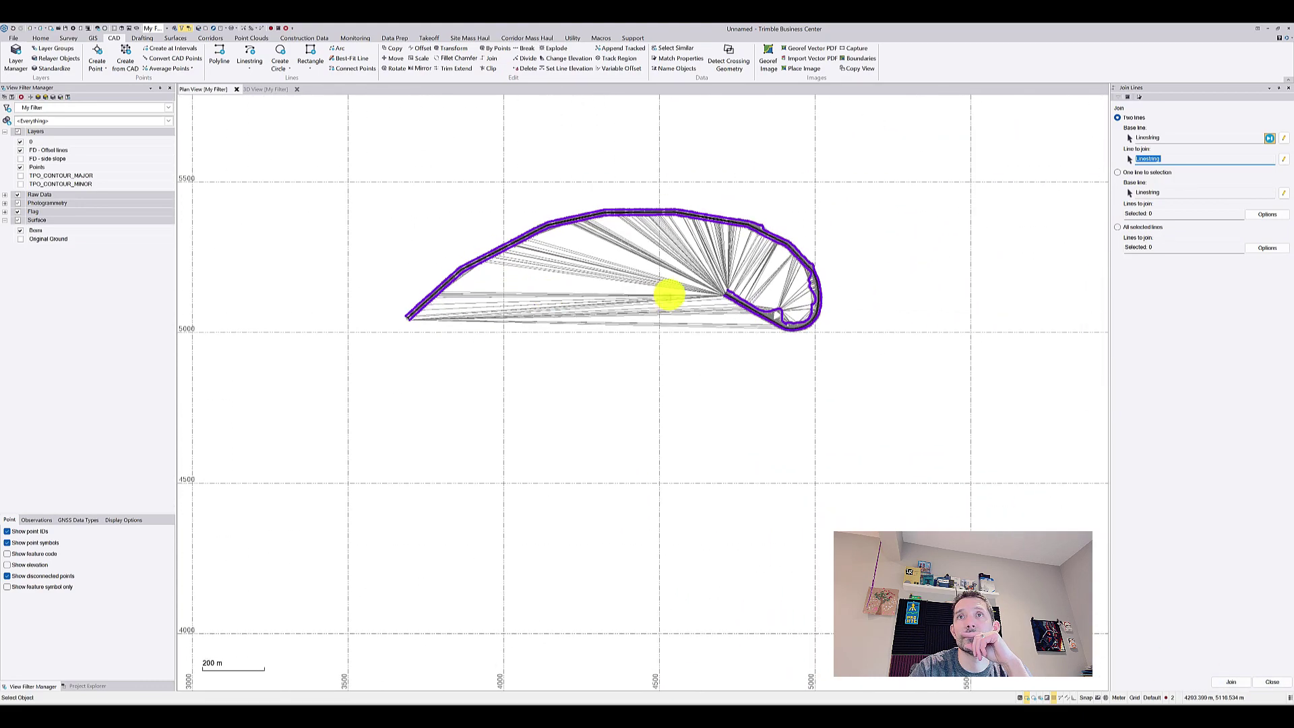
click(1226, 684)
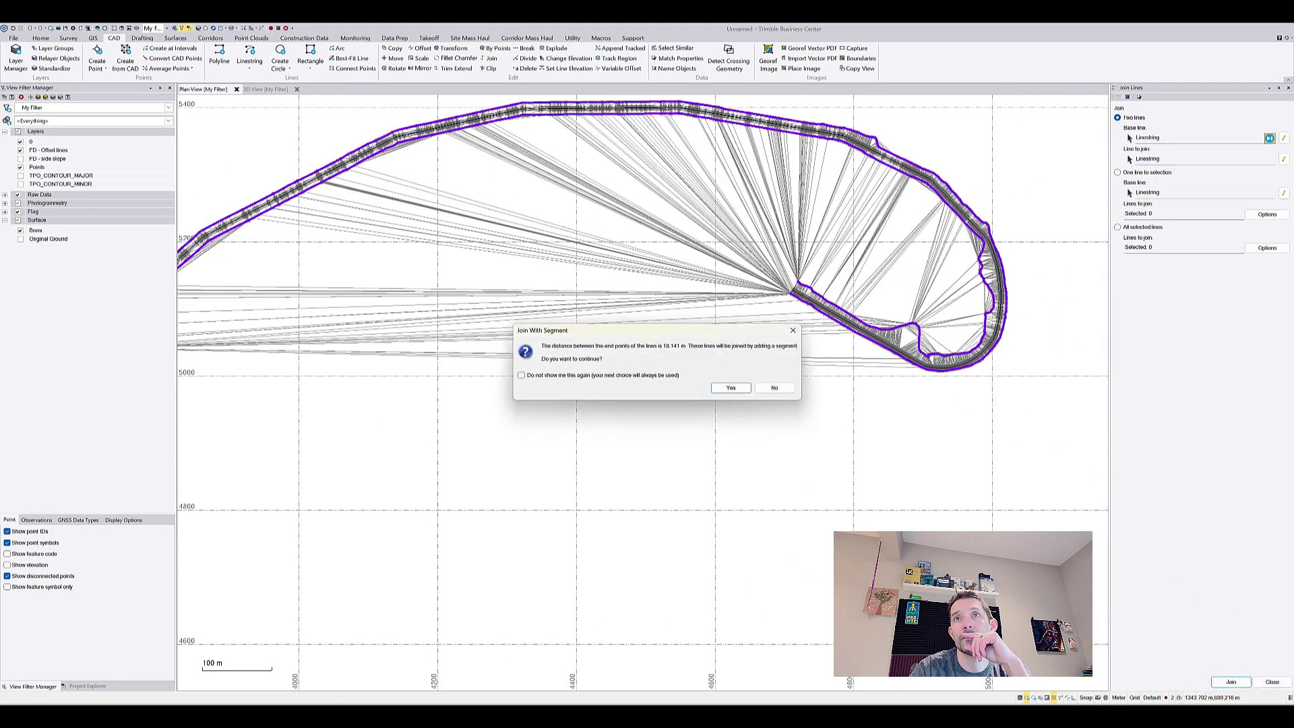
click(717, 389)
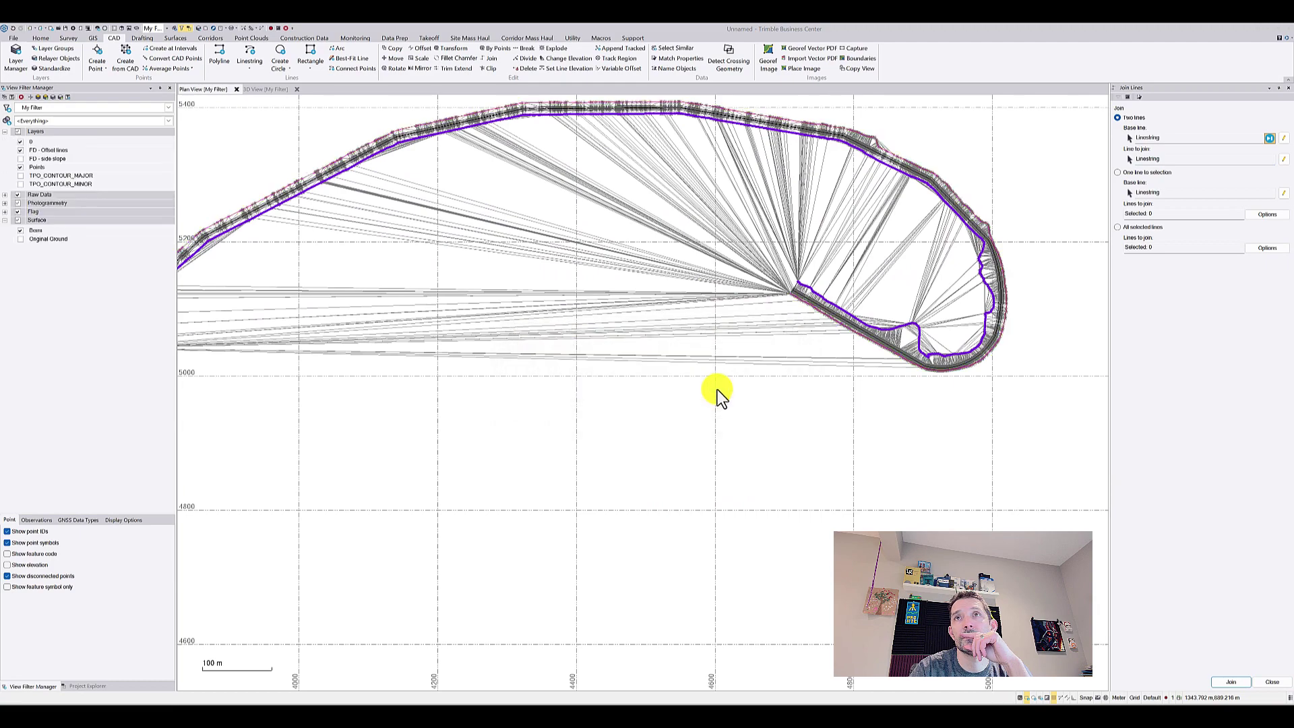
scroll(592, 211, up, 2)
scroll(407, 312, down, 2)
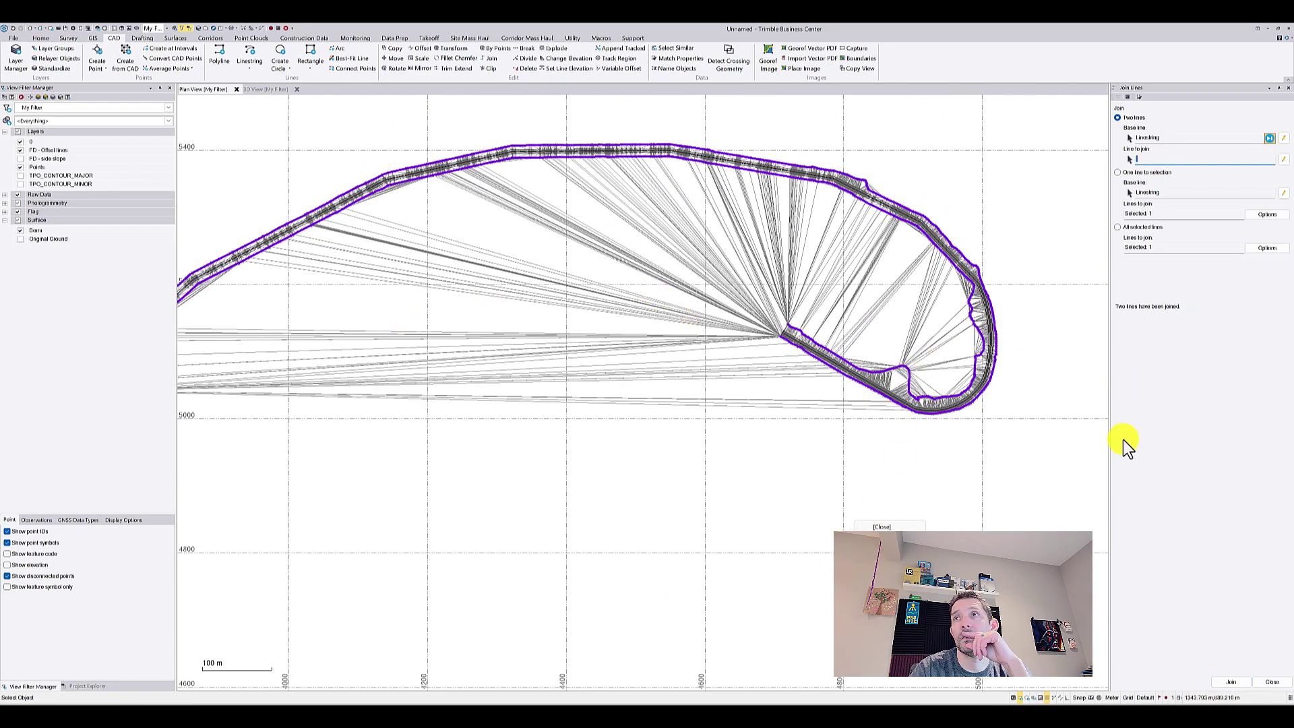
Step: Set the joined linestring's Auto-close property to Yes
right_click(587, 524)
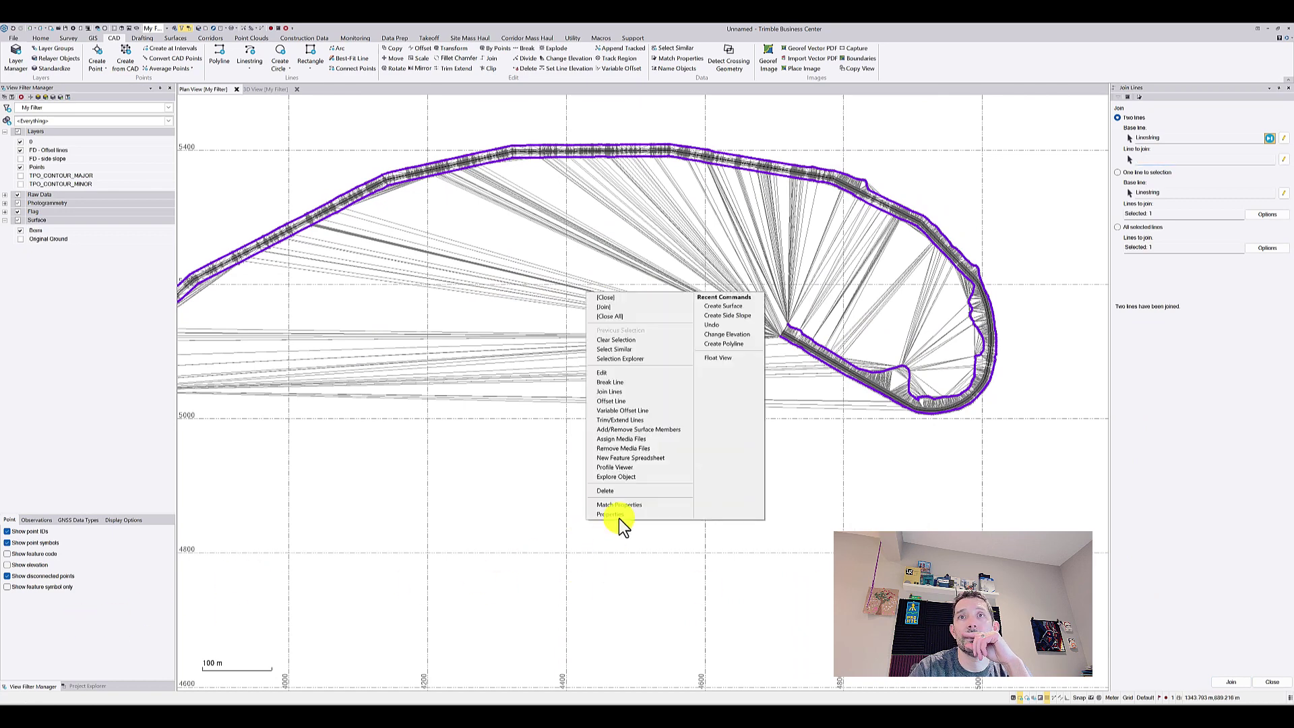
click(623, 514)
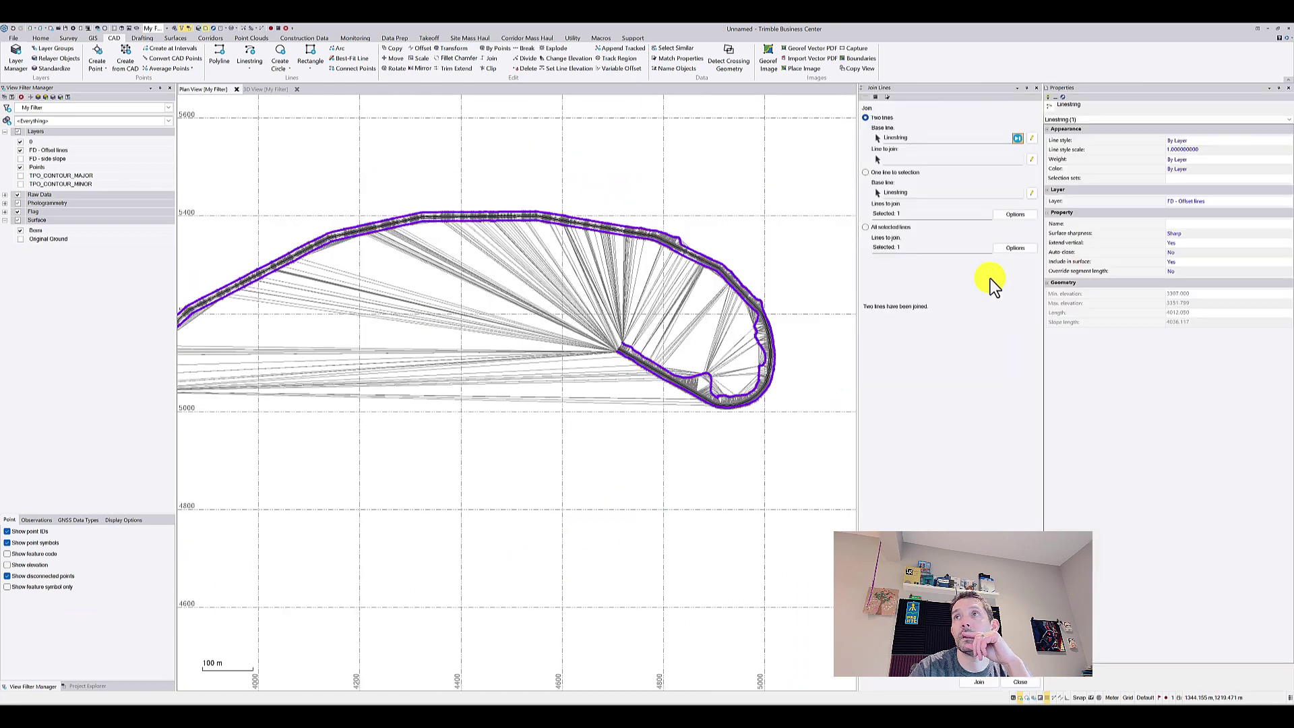
click(1188, 252)
click(1180, 255)
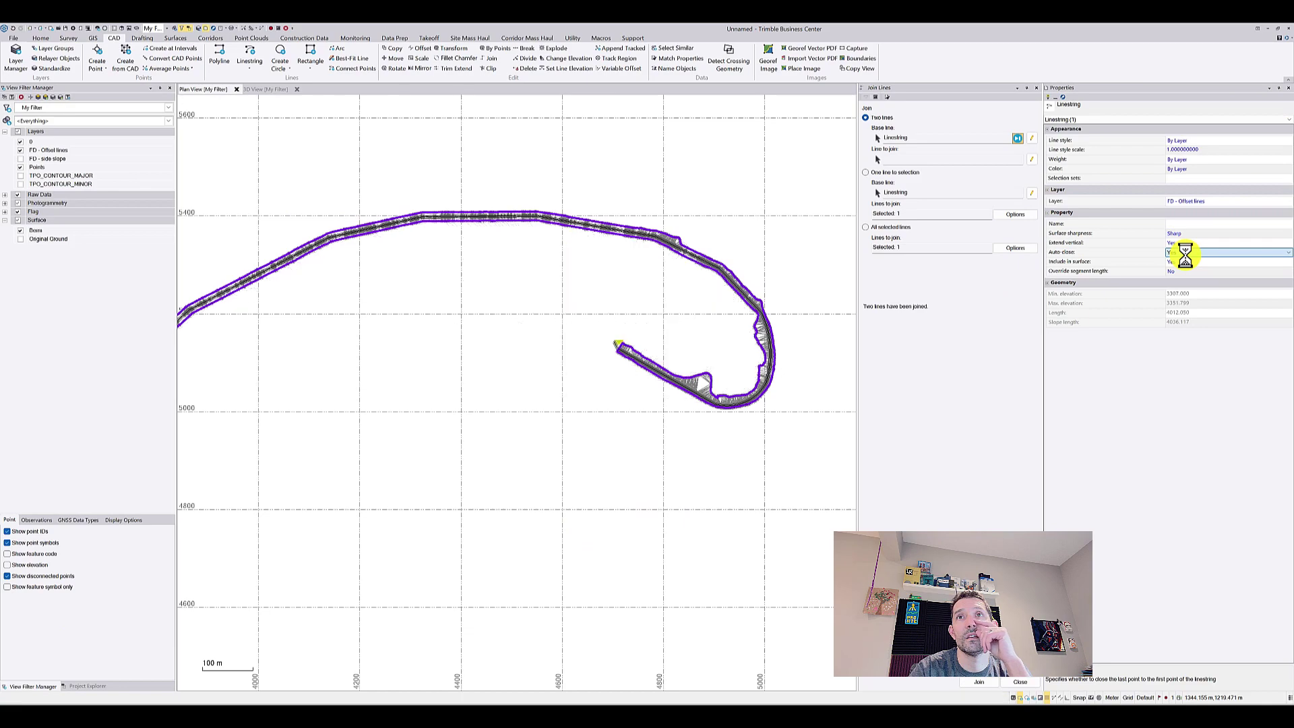
Step: View the Berm surface in 3D, orbiting to a low oblique angle
scroll(748, 223, up, 10)
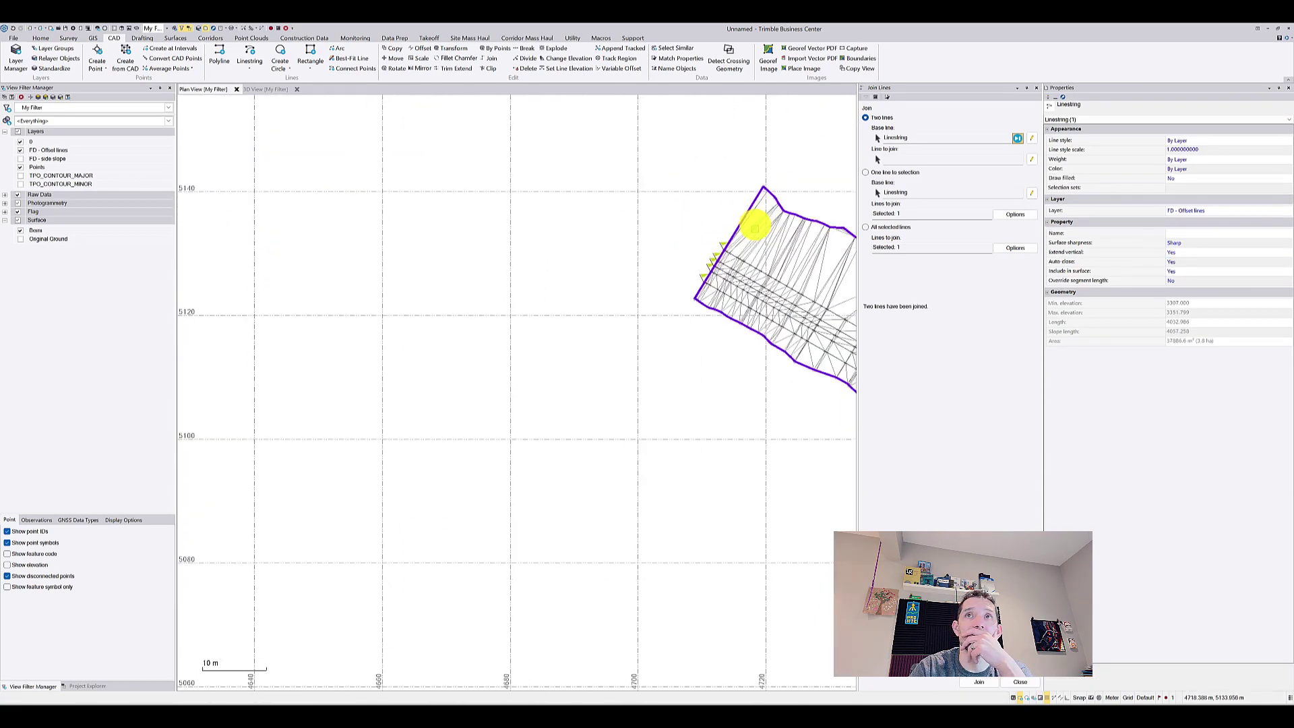
middle_drag(696, 258, 303, 125)
click(264, 89)
drag(476, 313, 383, 434)
Step: Orbit the embankment, dismiss the 3D view help, and close the Join Lines and Properties panes
drag(580, 200, 578, 240)
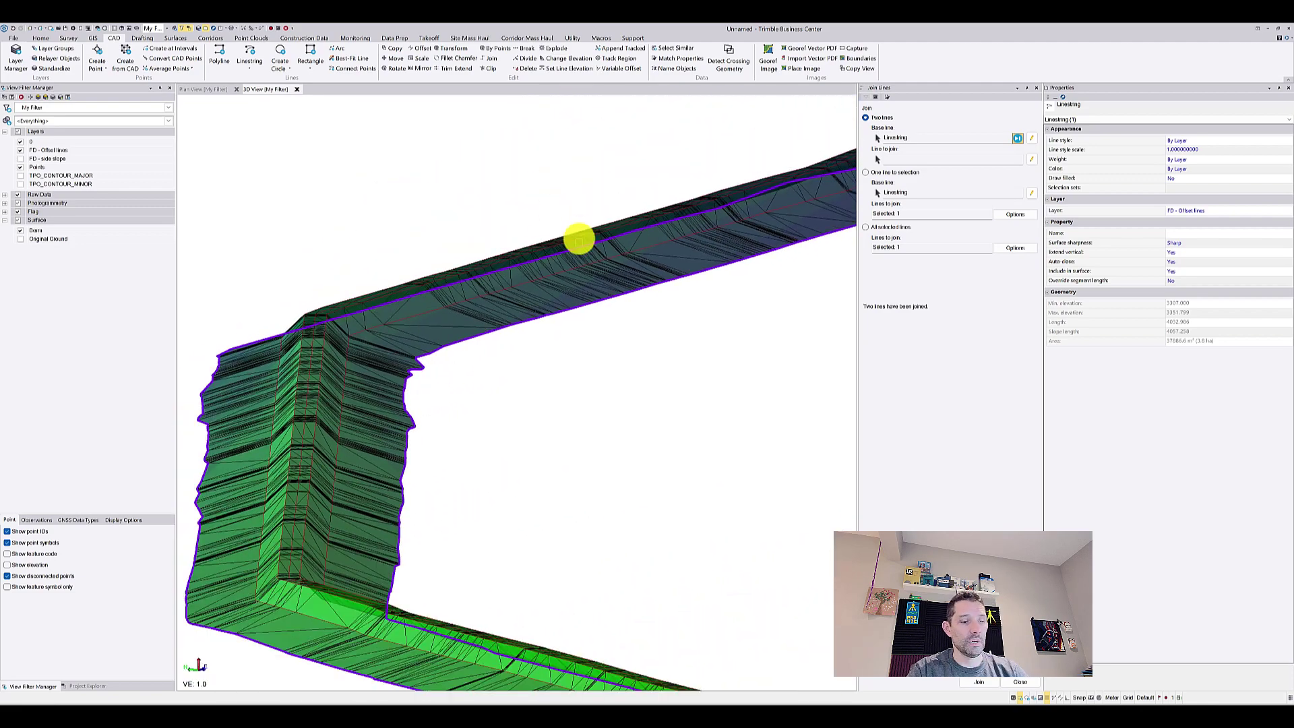
key(F1)
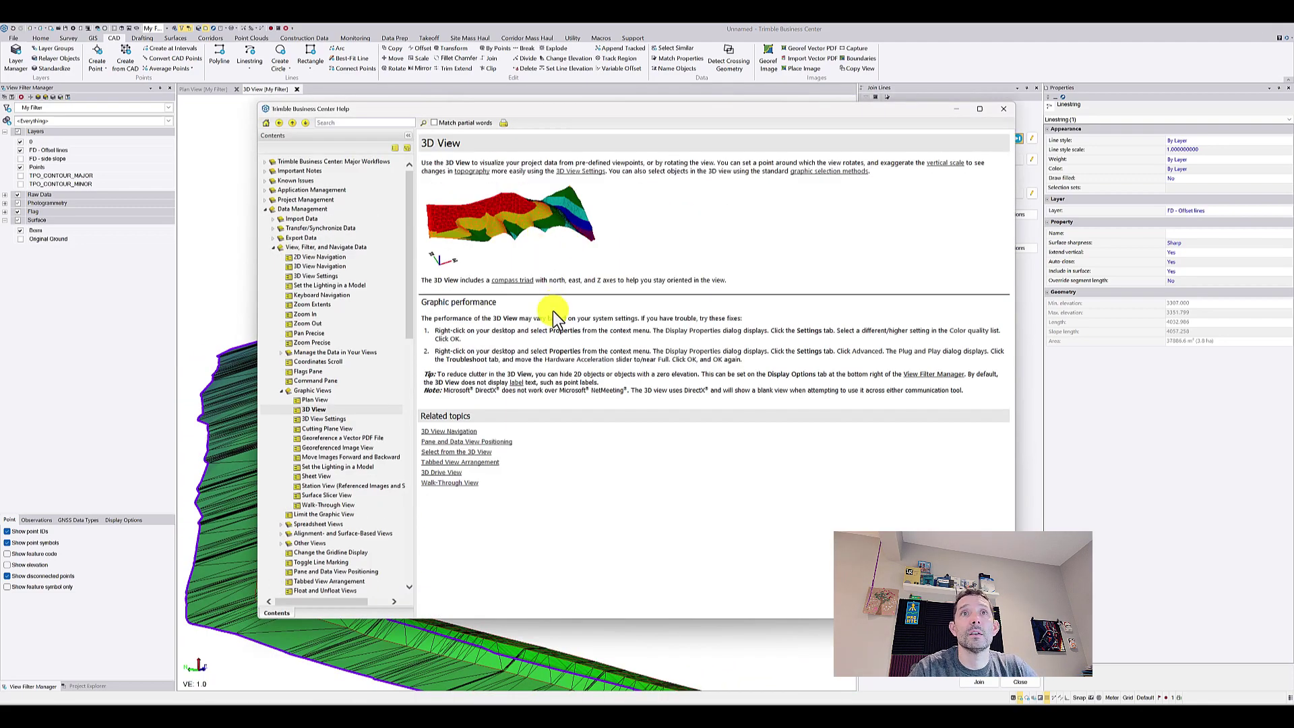
click(1001, 102)
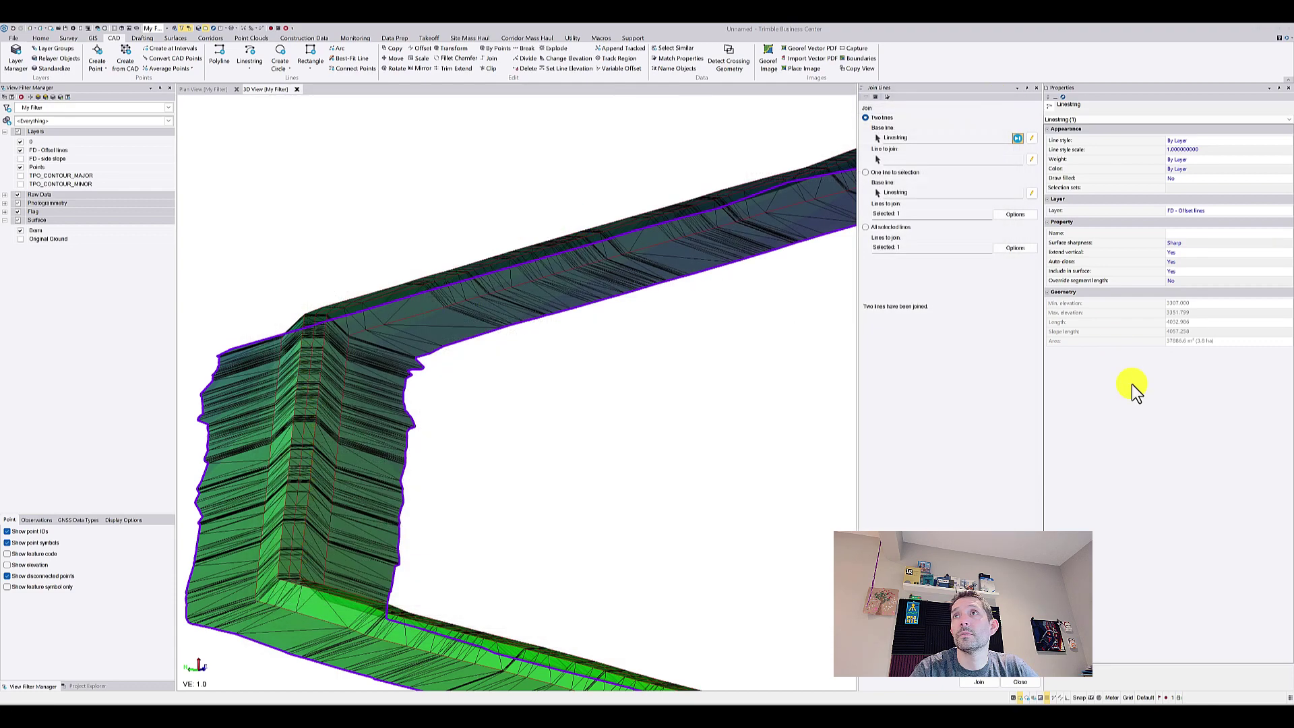
key(F1)
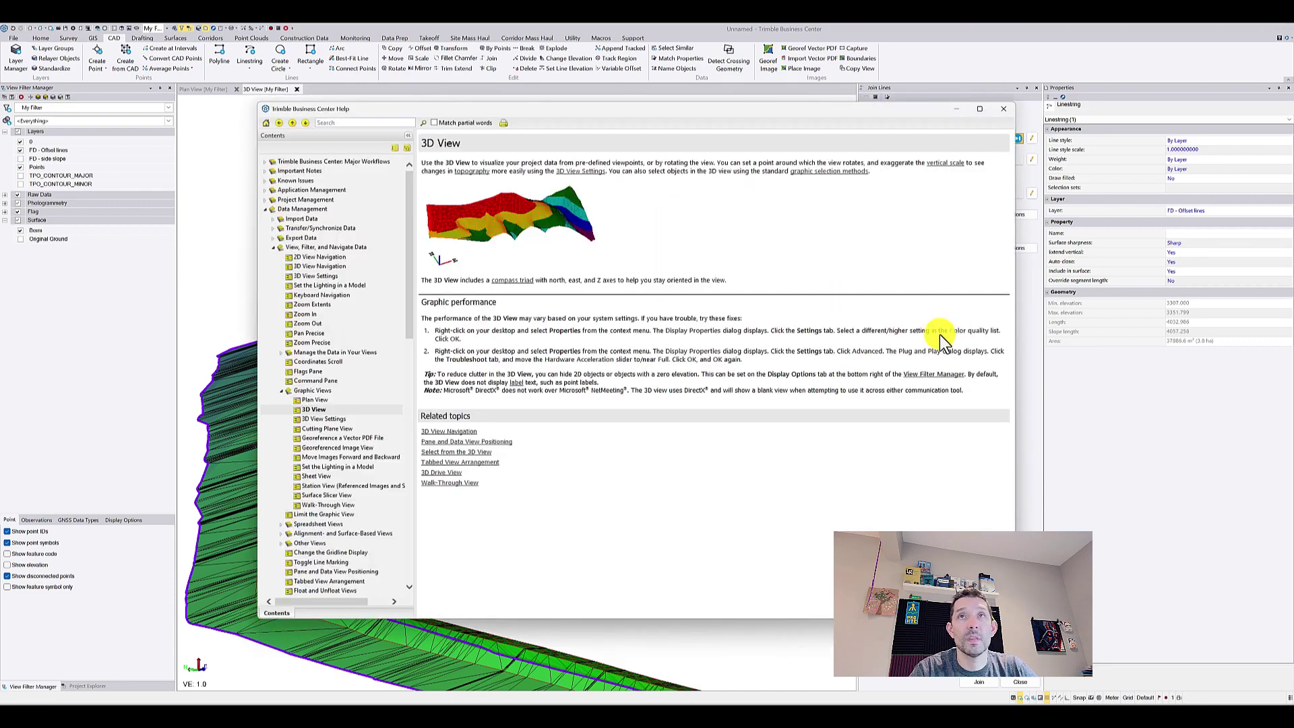
click(1007, 104)
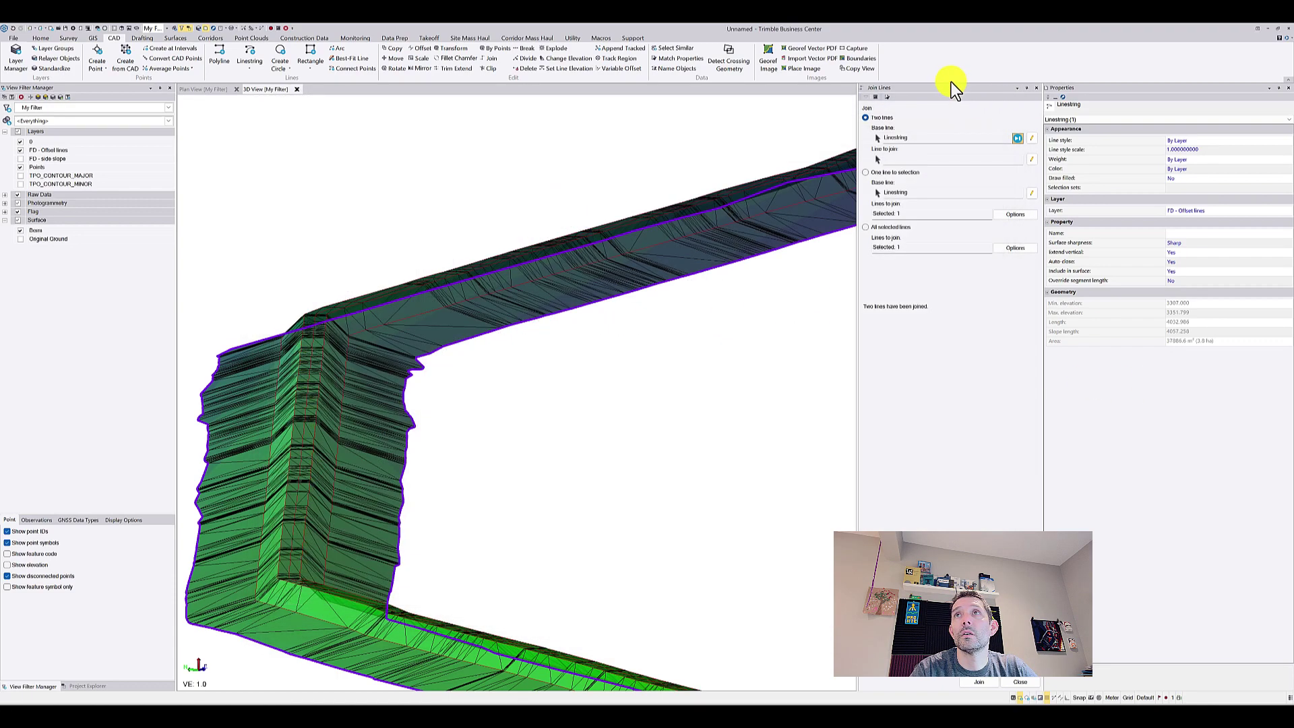
click(1038, 88)
click(1288, 87)
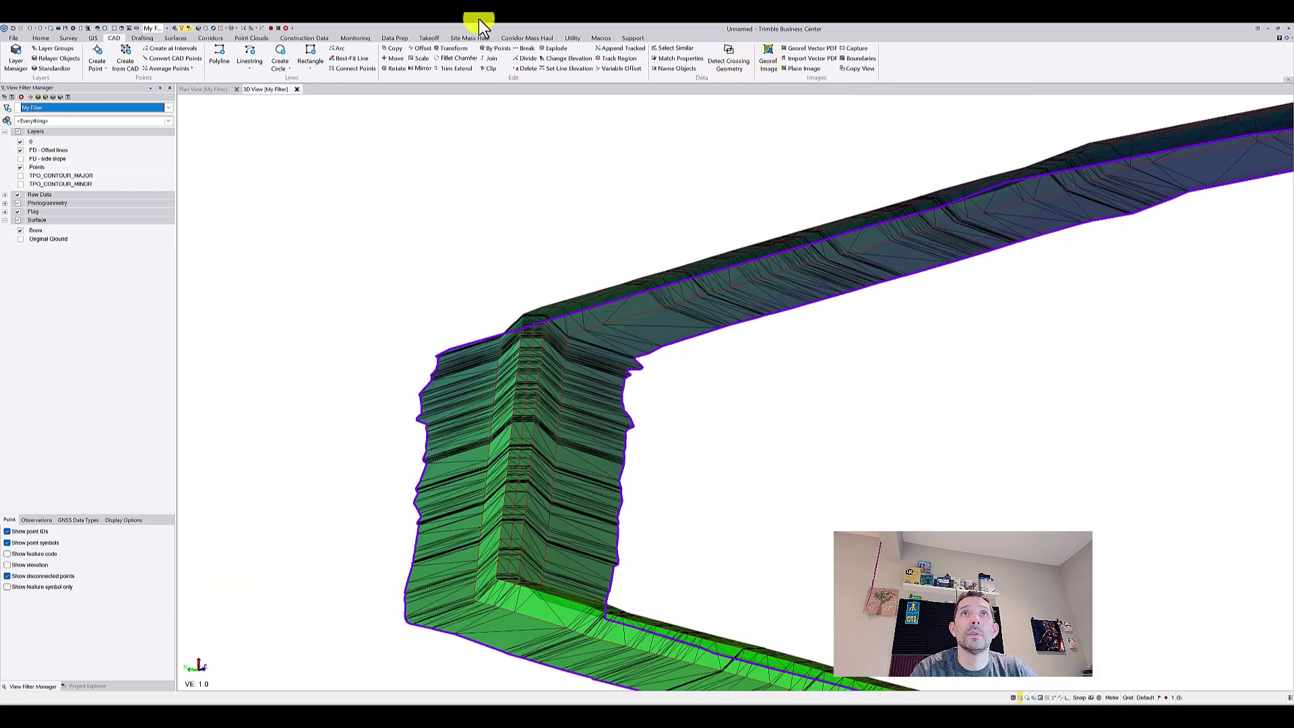
Step: Start Create Side Slope from Data Prep and read its help topic on prerequisites and steps
click(395, 36)
click(585, 57)
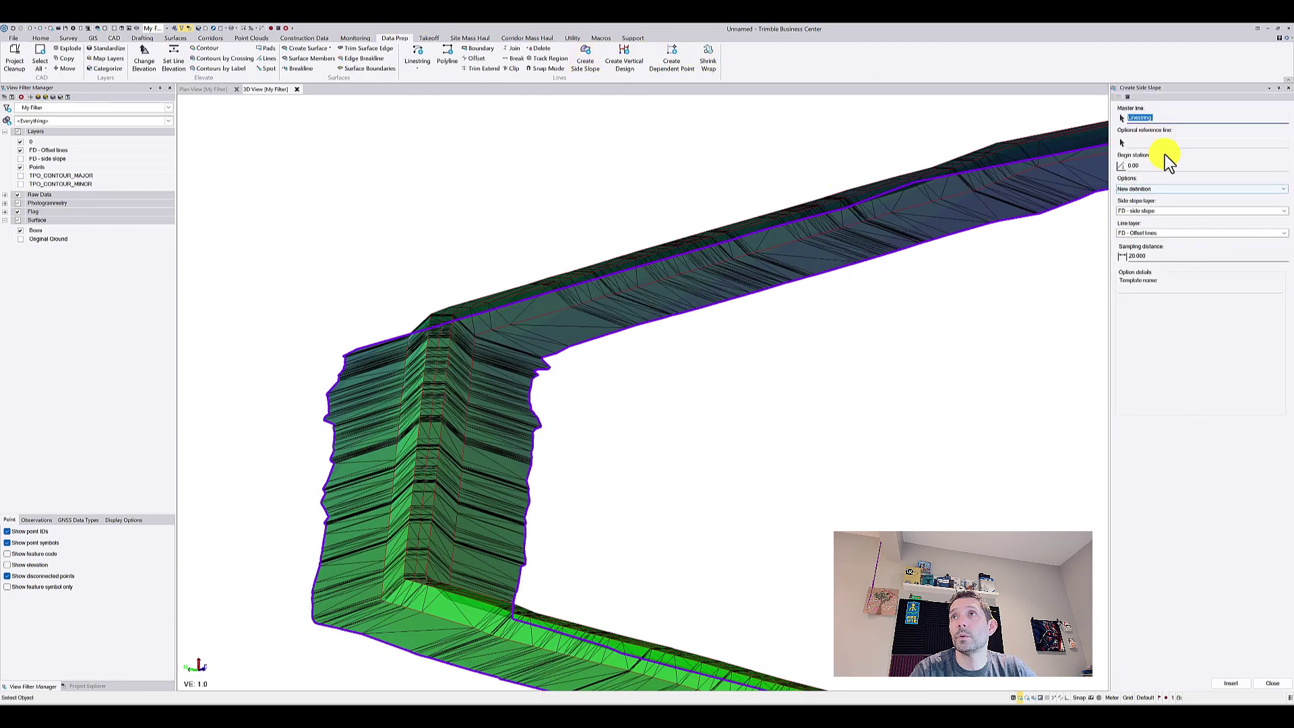
key(F1)
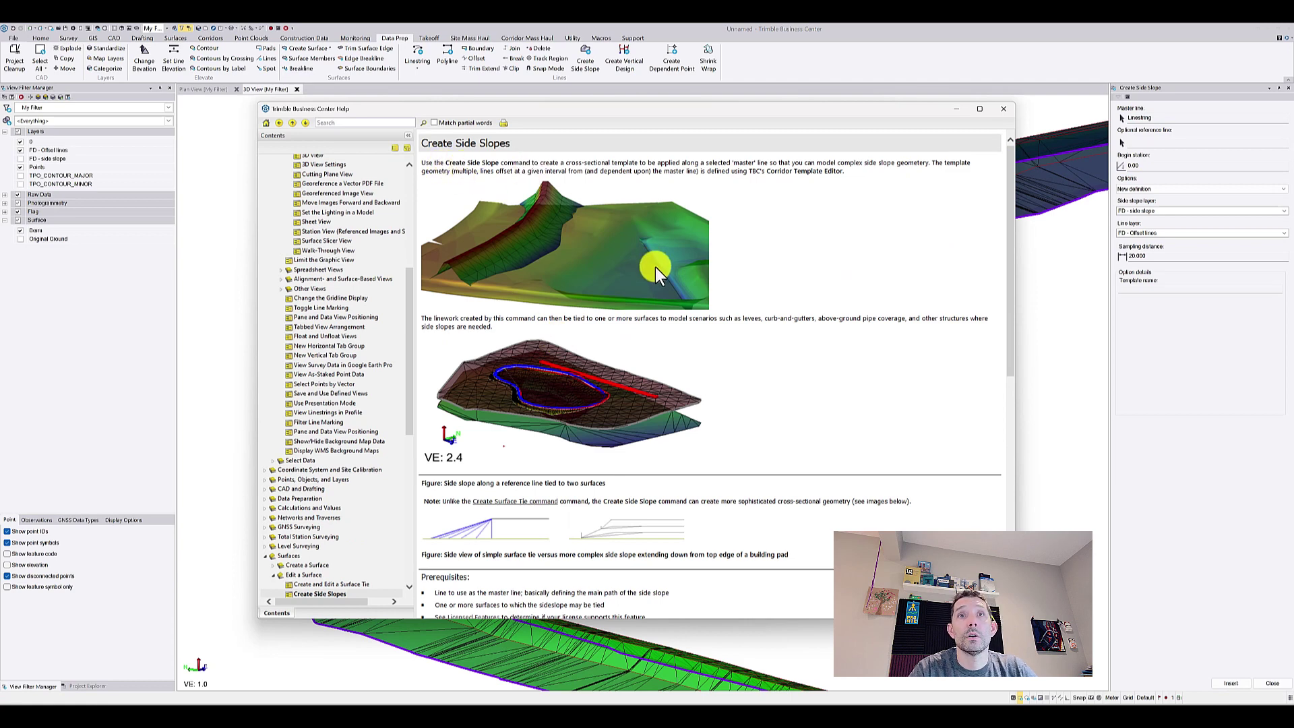
scroll(655, 266, down, 3)
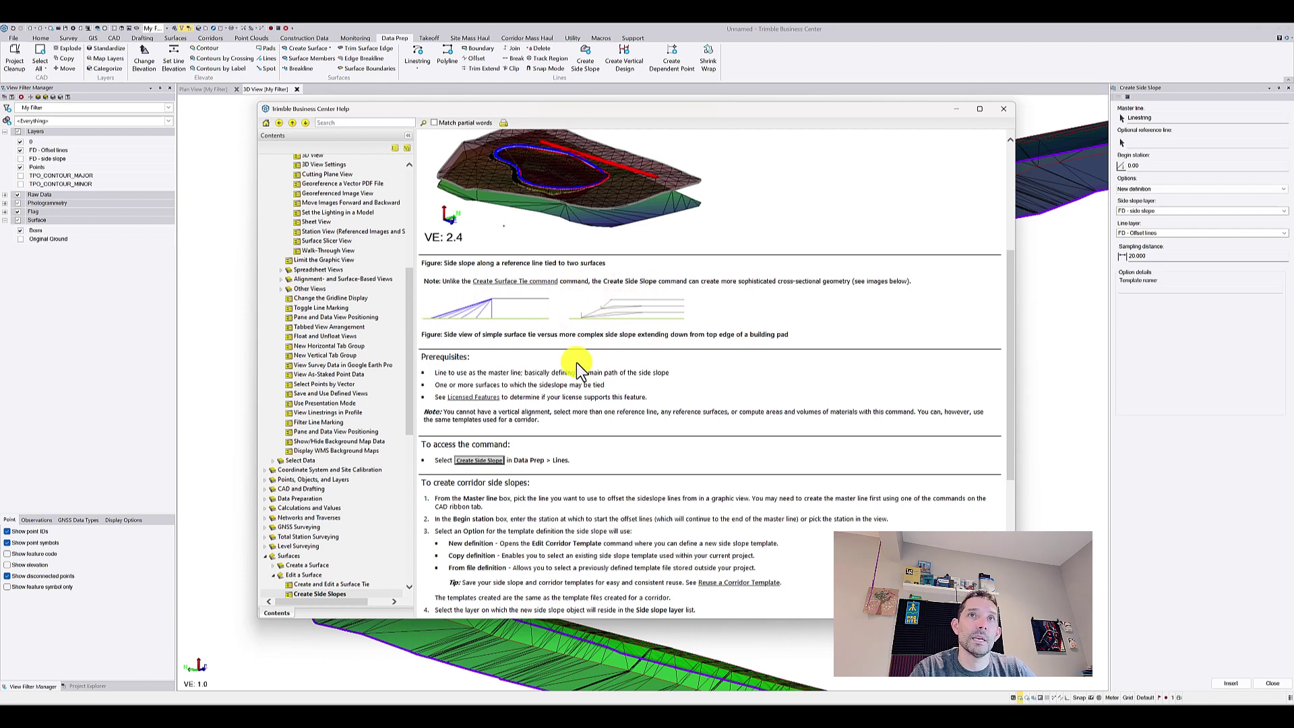
scroll(583, 365, down, 3)
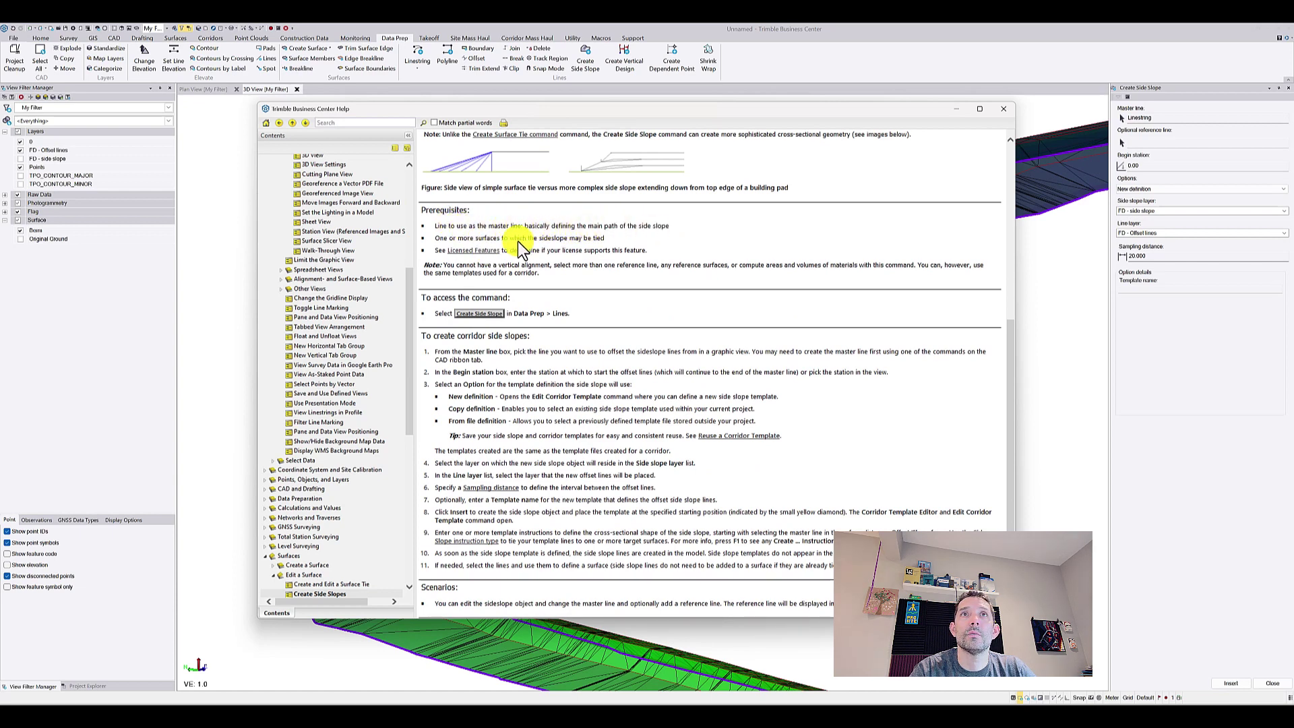
Step: Read the Licensed Features and View and Manage Licensed Features help, then open the TBC website
click(483, 251)
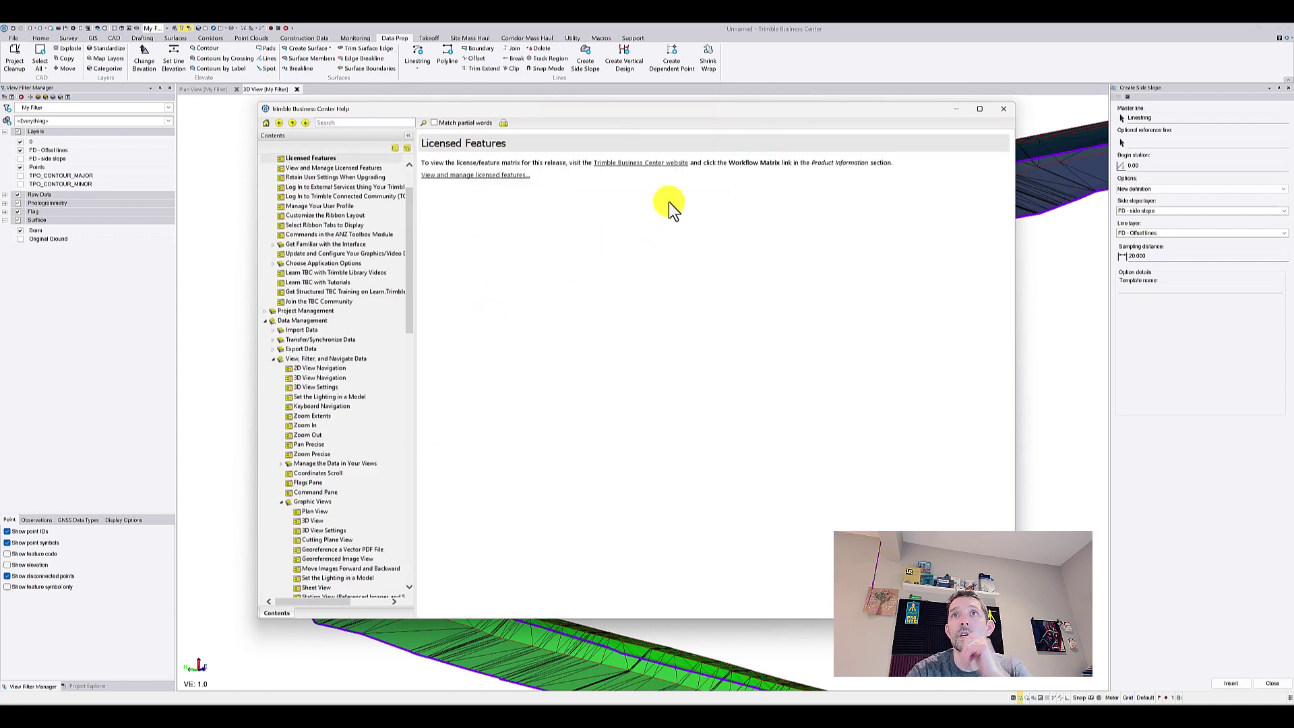
click(516, 175)
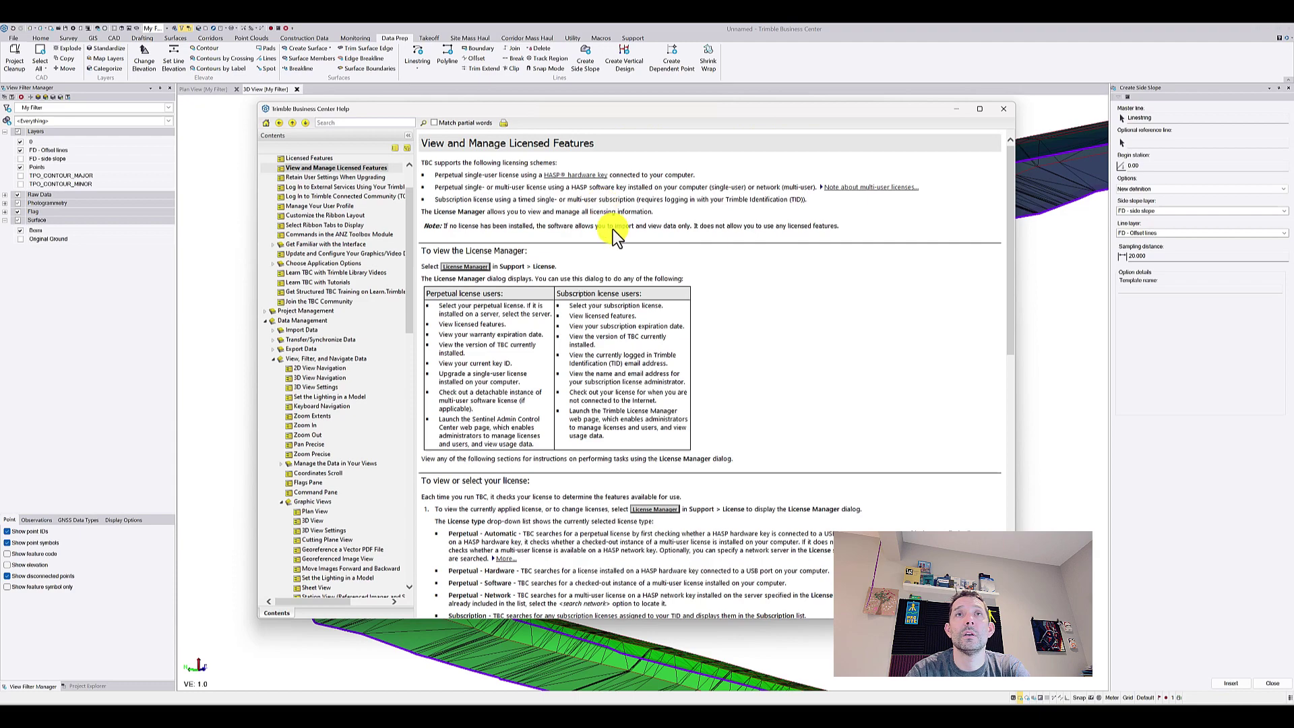
scroll(612, 229, down, 10)
scroll(612, 229, up, 10)
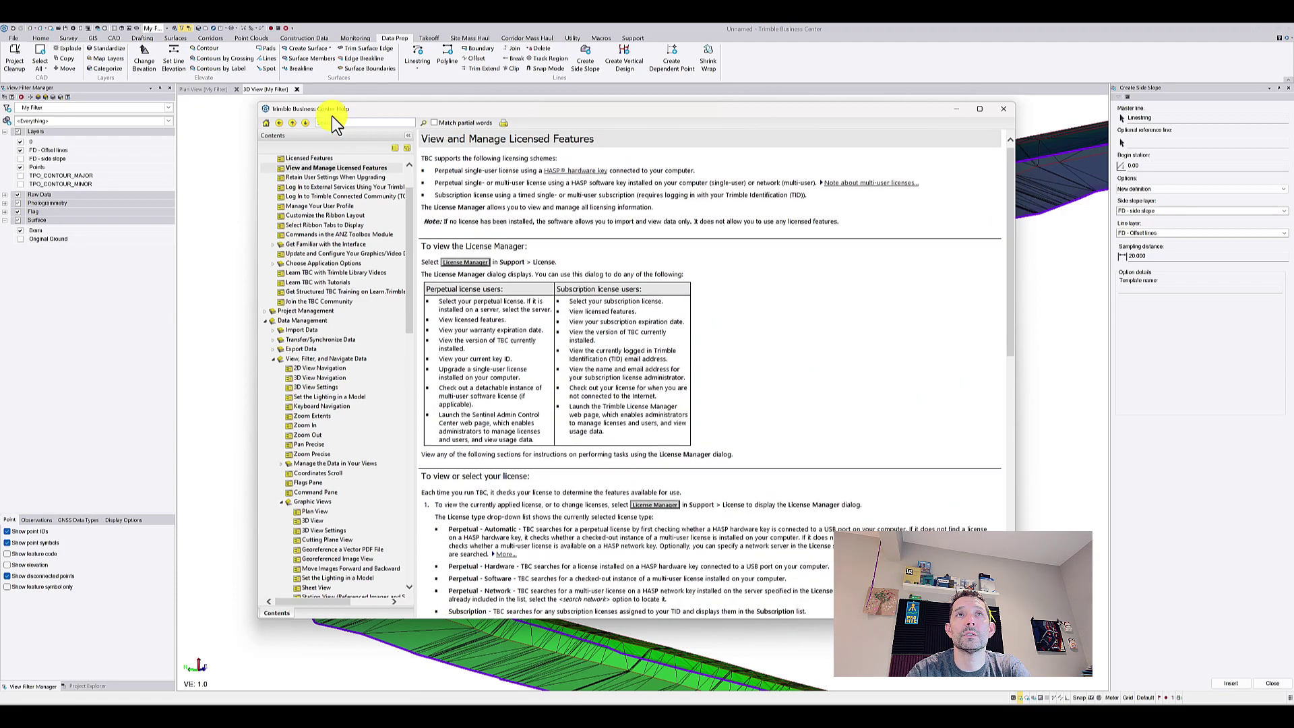
click(280, 121)
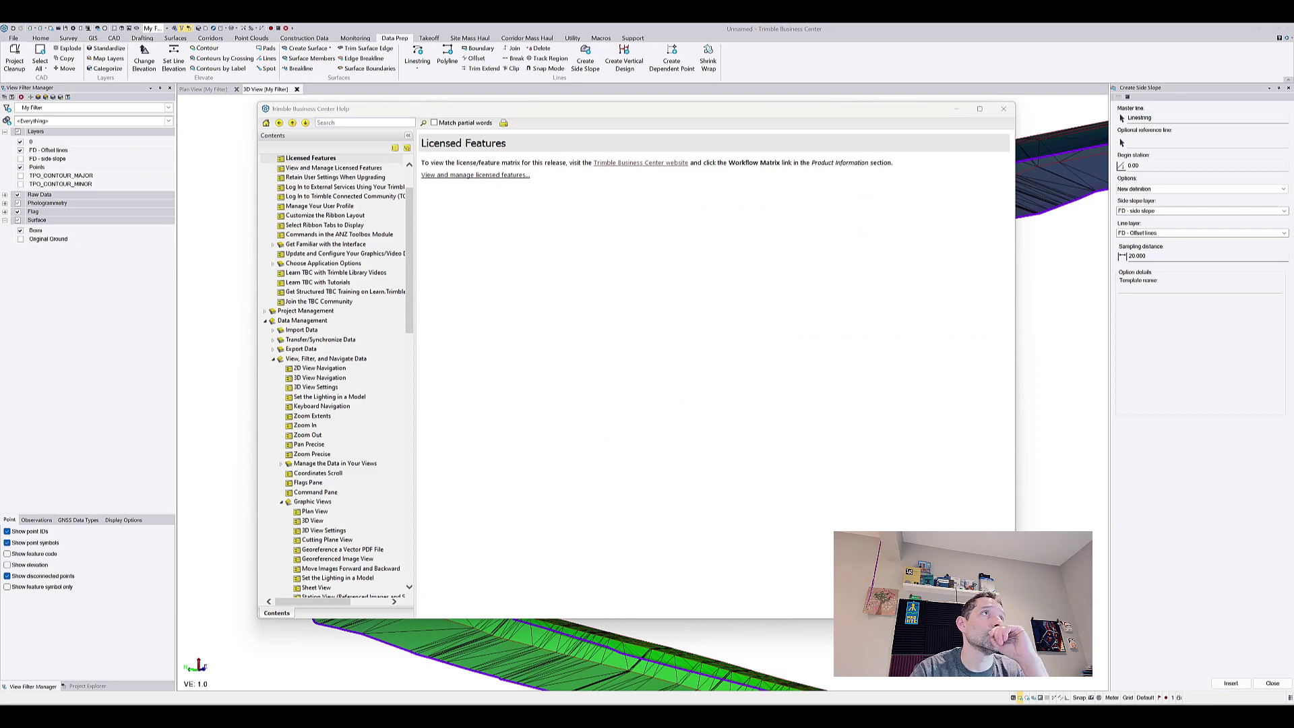
click(641, 163)
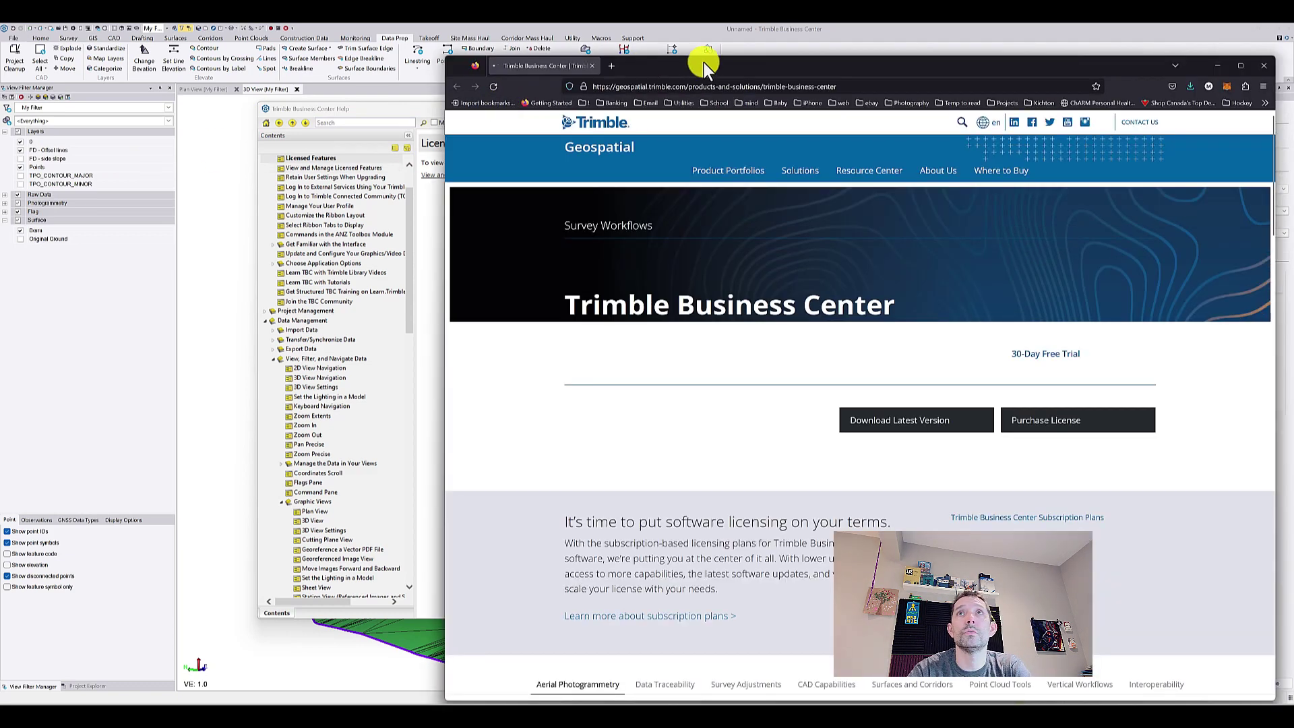
Step: Move Firefox left, scroll through the Trimble Business Center product page, then close the browser
drag(704, 42, 457, 39)
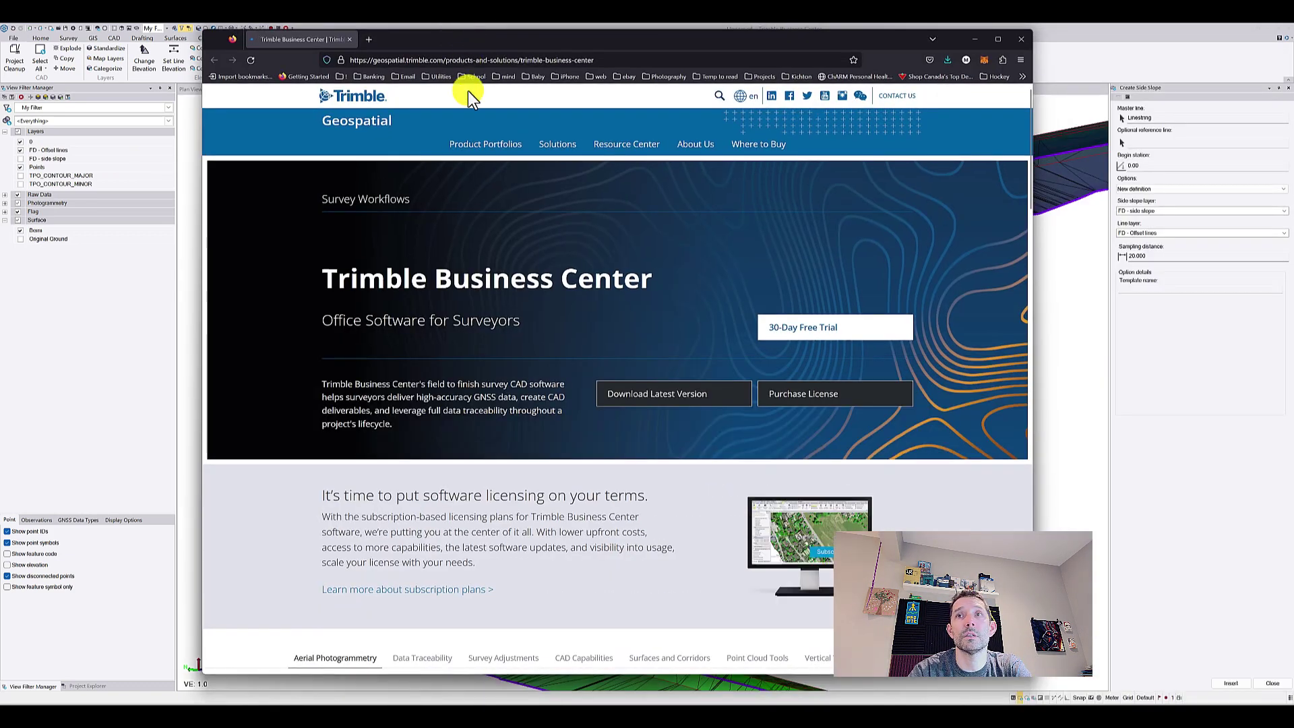
scroll(541, 234, down, 3)
scroll(540, 233, down, 20)
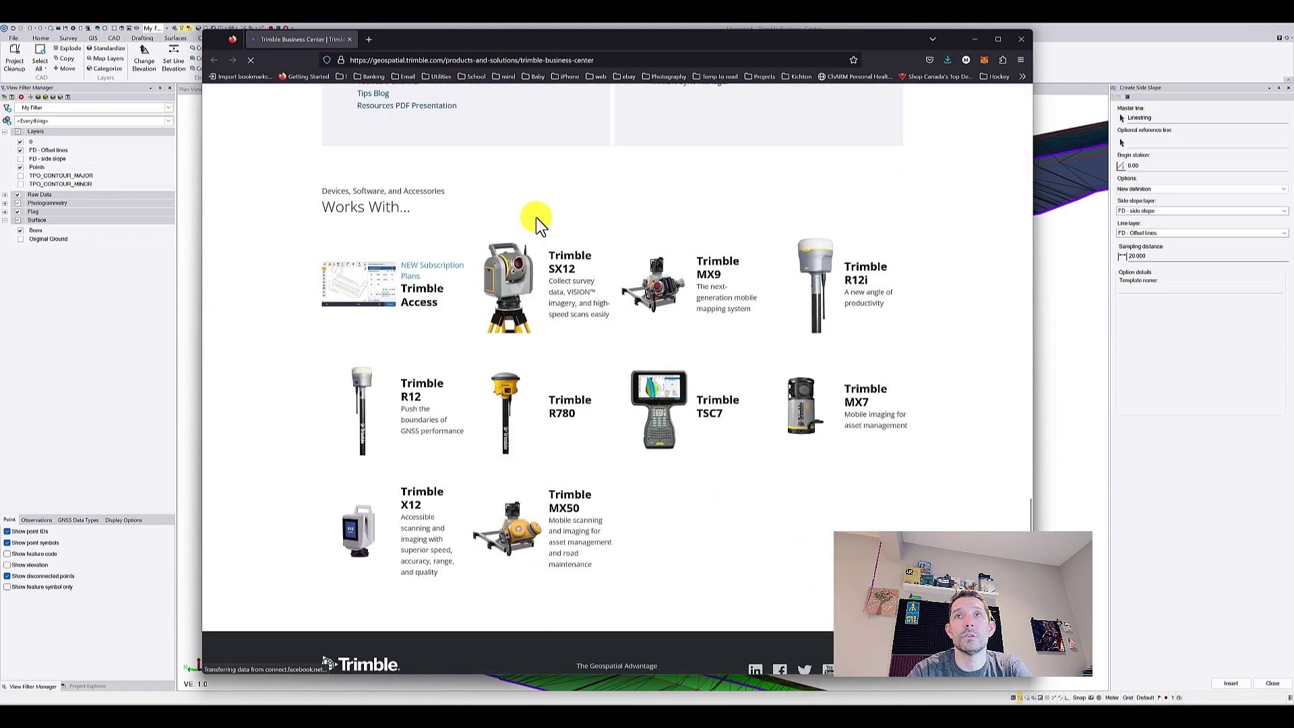
scroll(536, 217, up, 7)
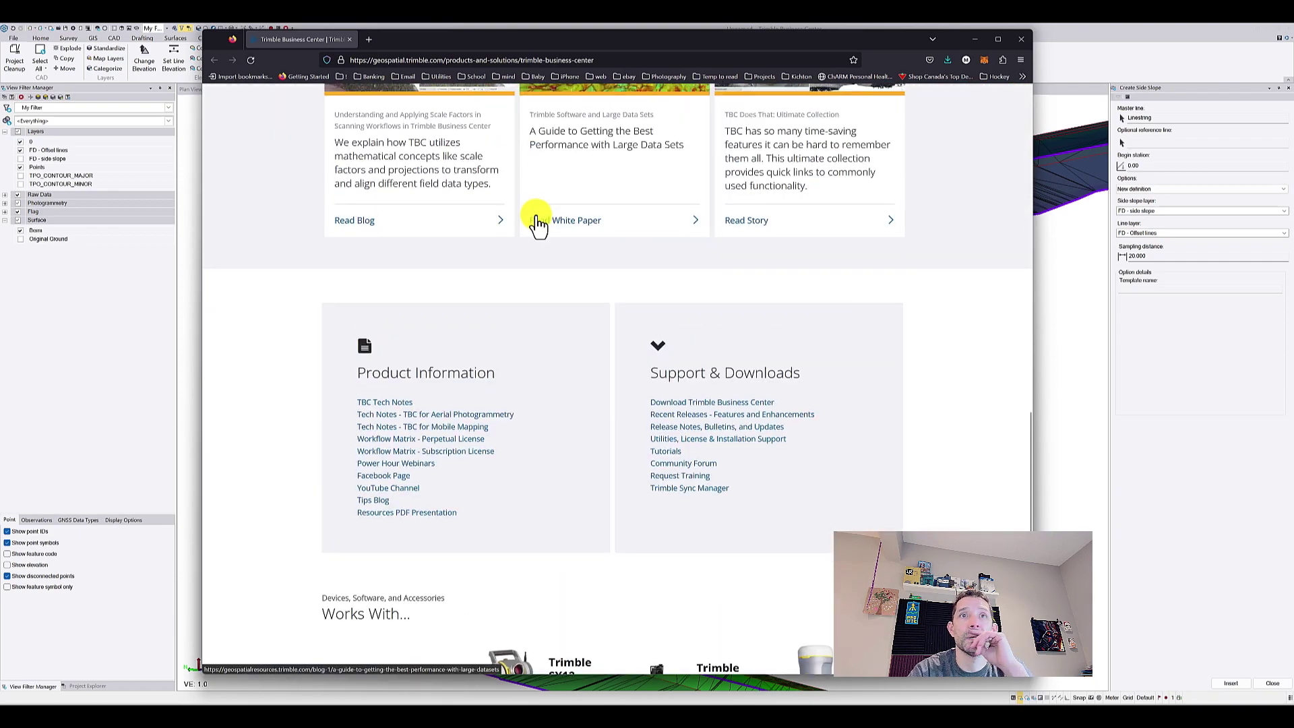
scroll(538, 216, up, 10)
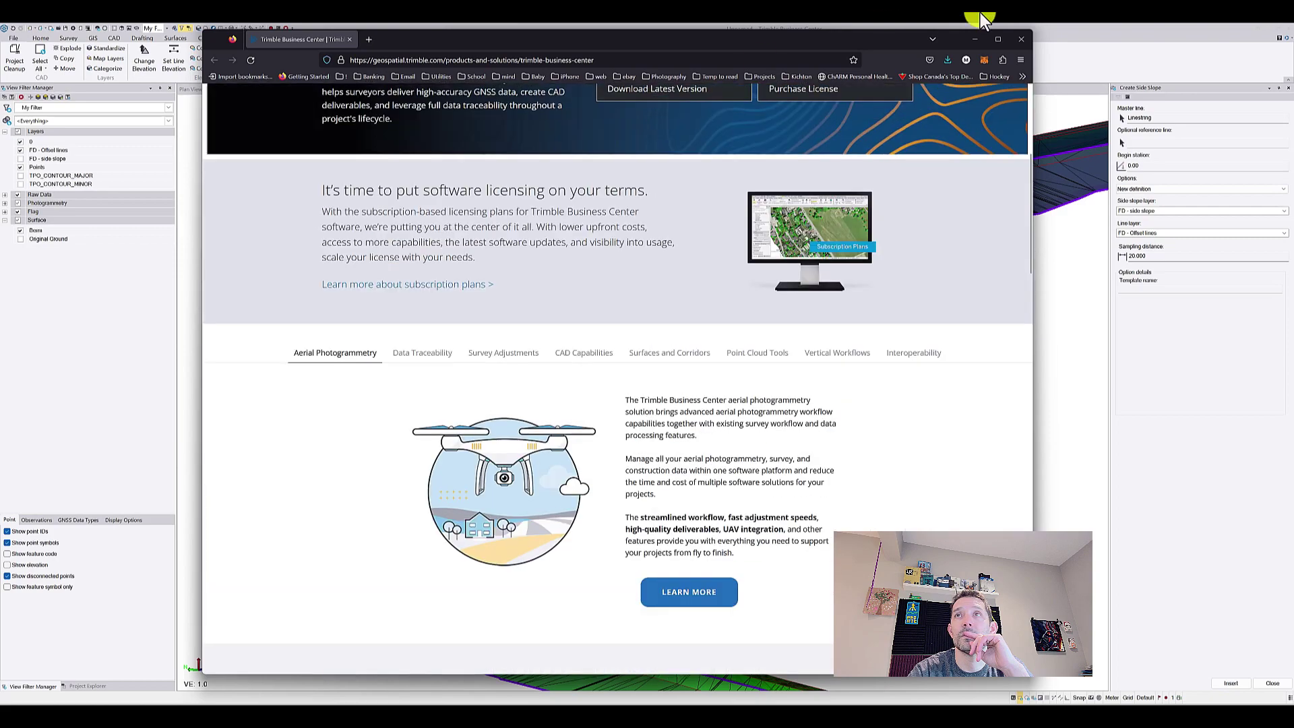
click(1020, 38)
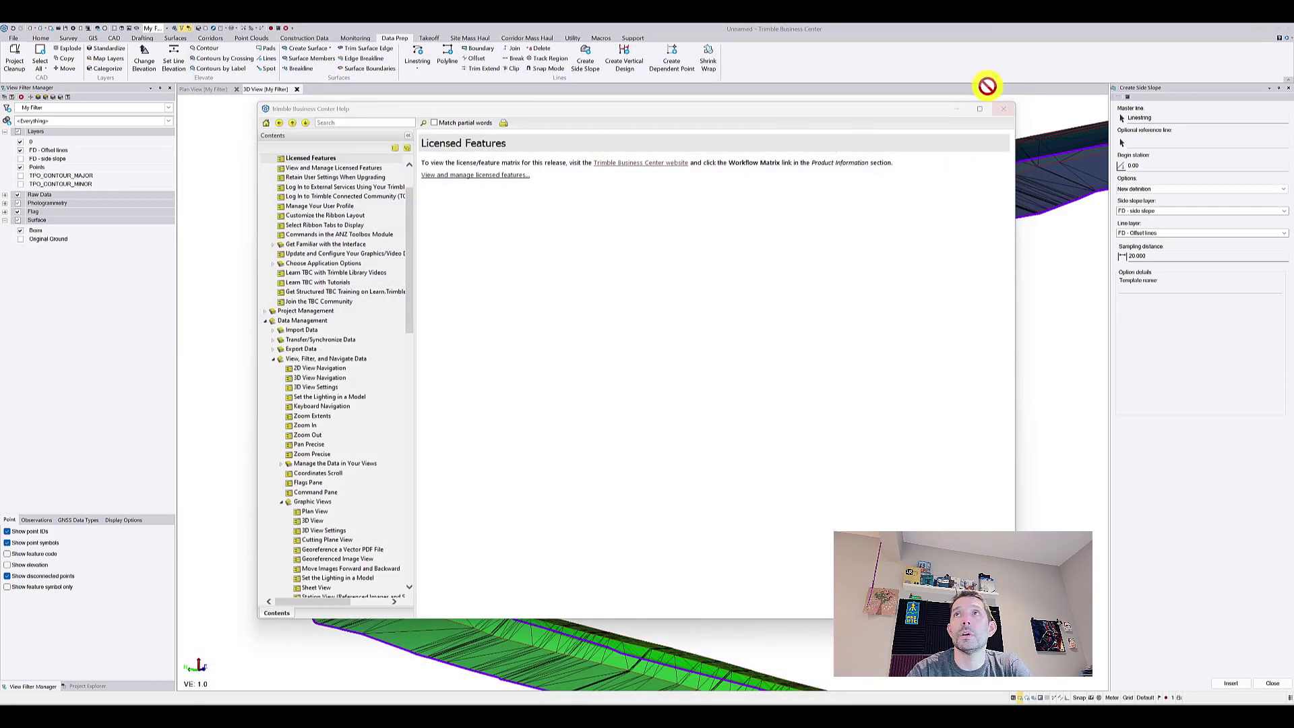
Step: Close Help and orbit the 3D view around the elevation-coloured closed-loop Berm surface
click(1003, 108)
middle_drag(545, 326, 557, 202)
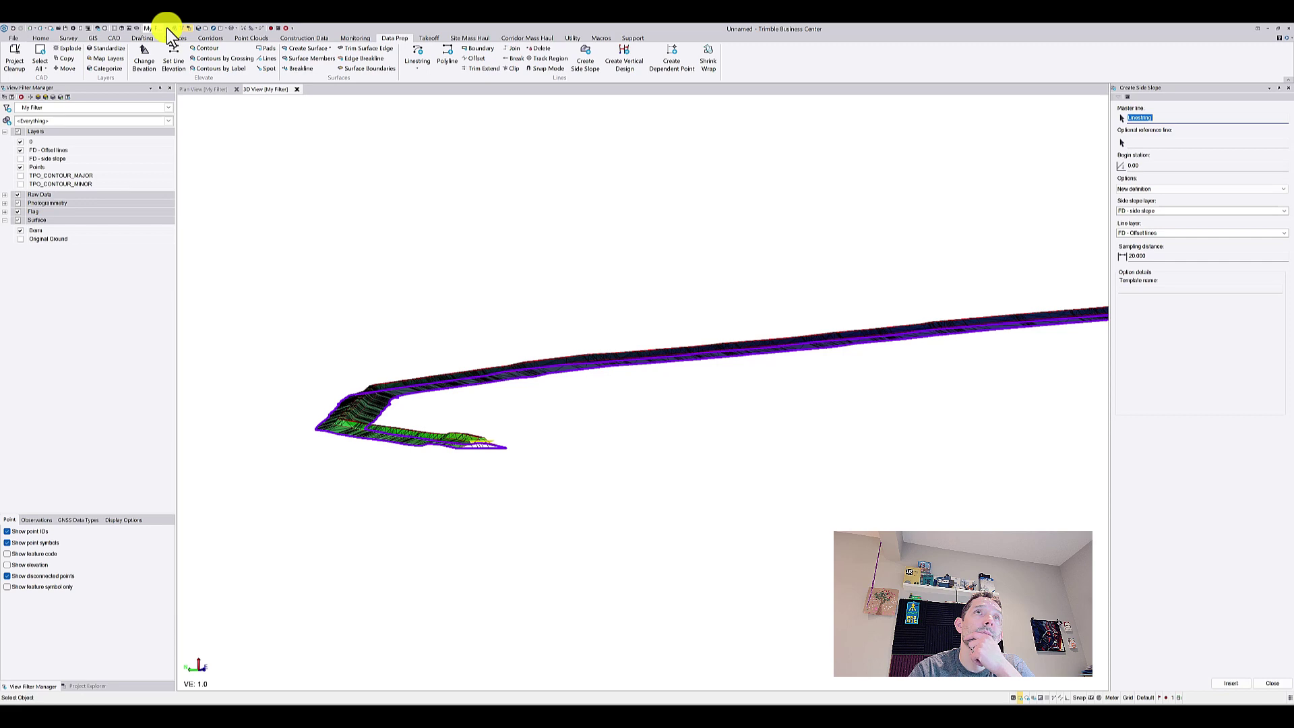
middle_drag(473, 350, 352, 398)
middle_drag(939, 281, 776, 202)
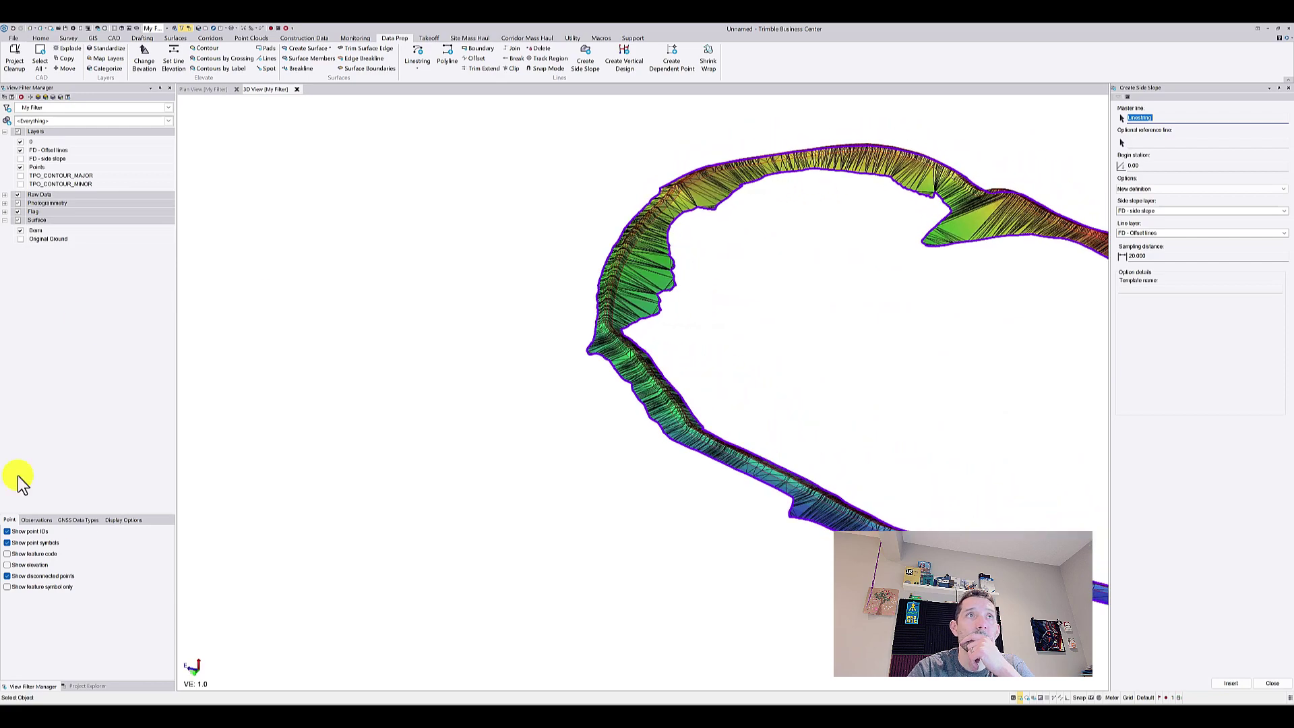
Step: Display the Original Ground surface and set its 3D View shading to By material
click(20, 238)
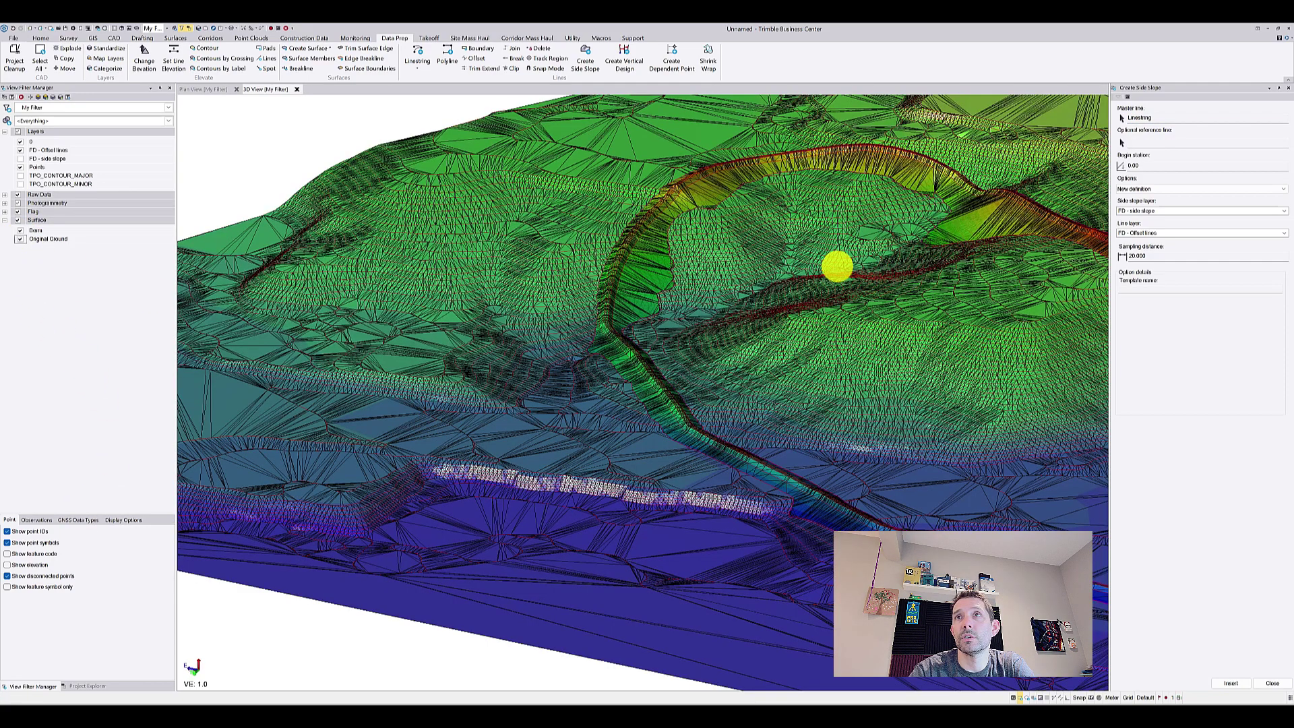
right_click(837, 267)
click(889, 453)
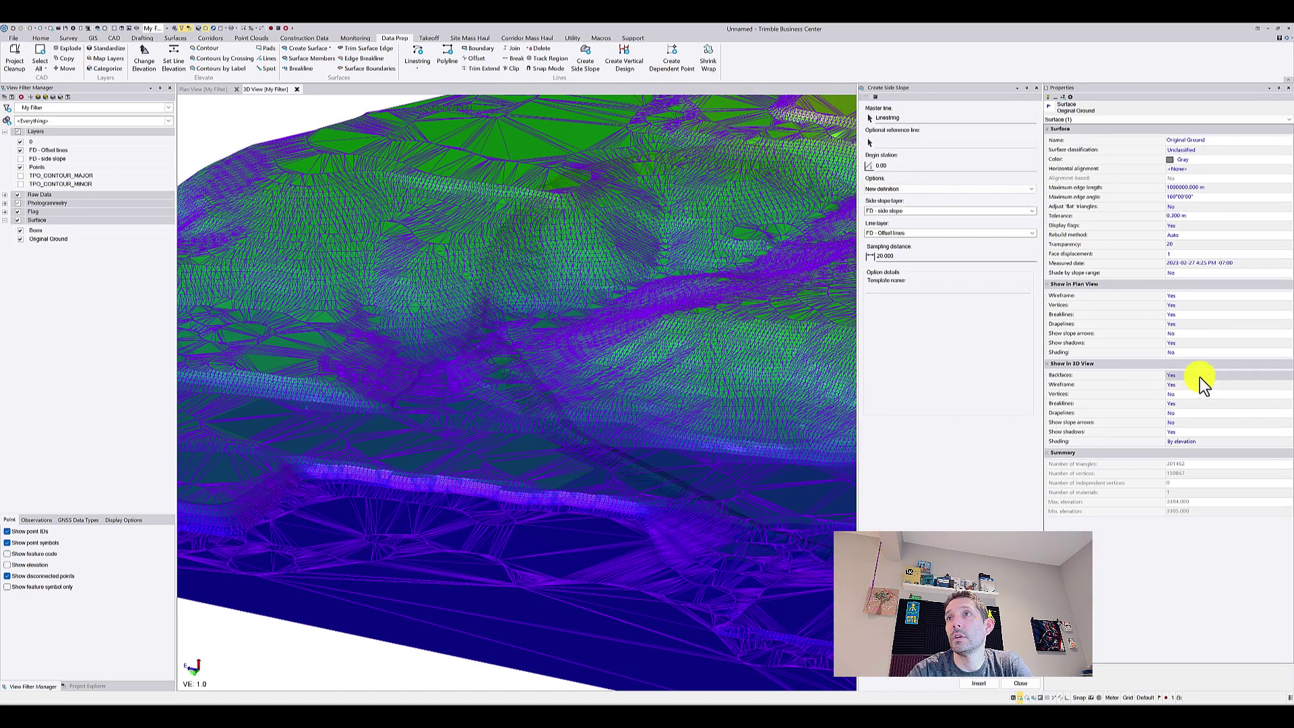
click(1188, 441)
click(1187, 444)
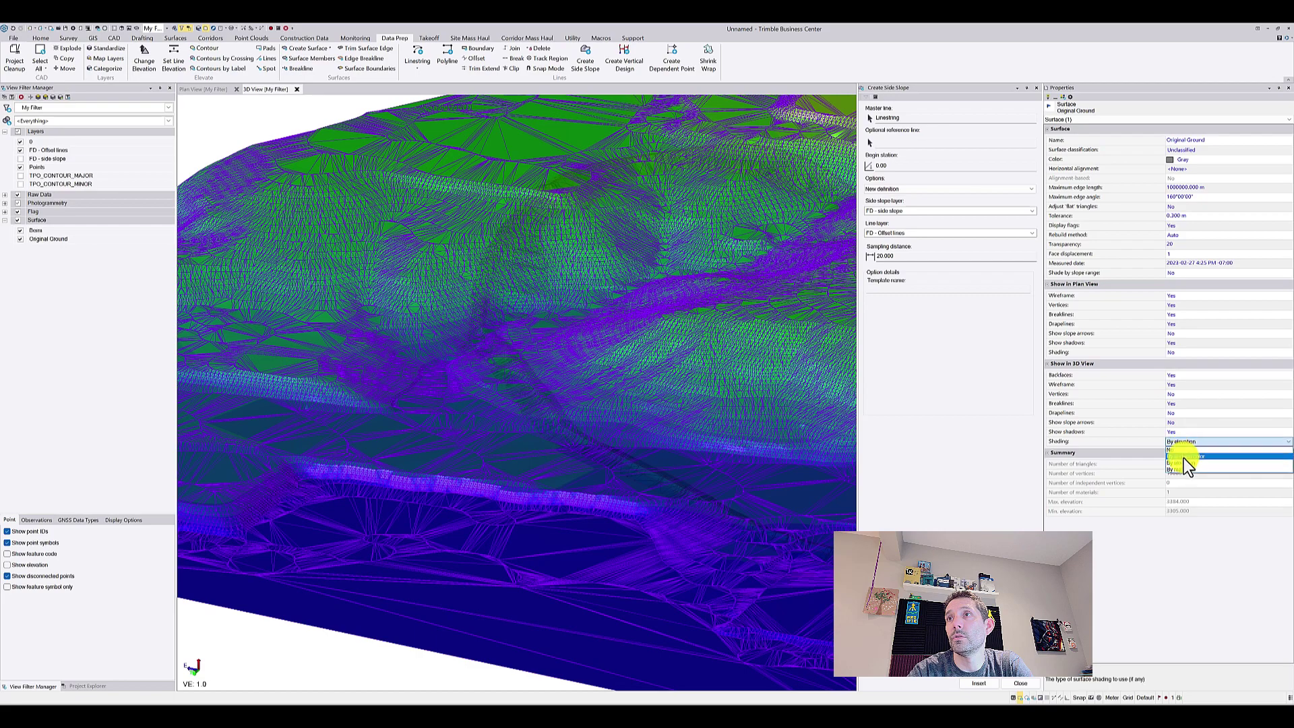
click(1185, 470)
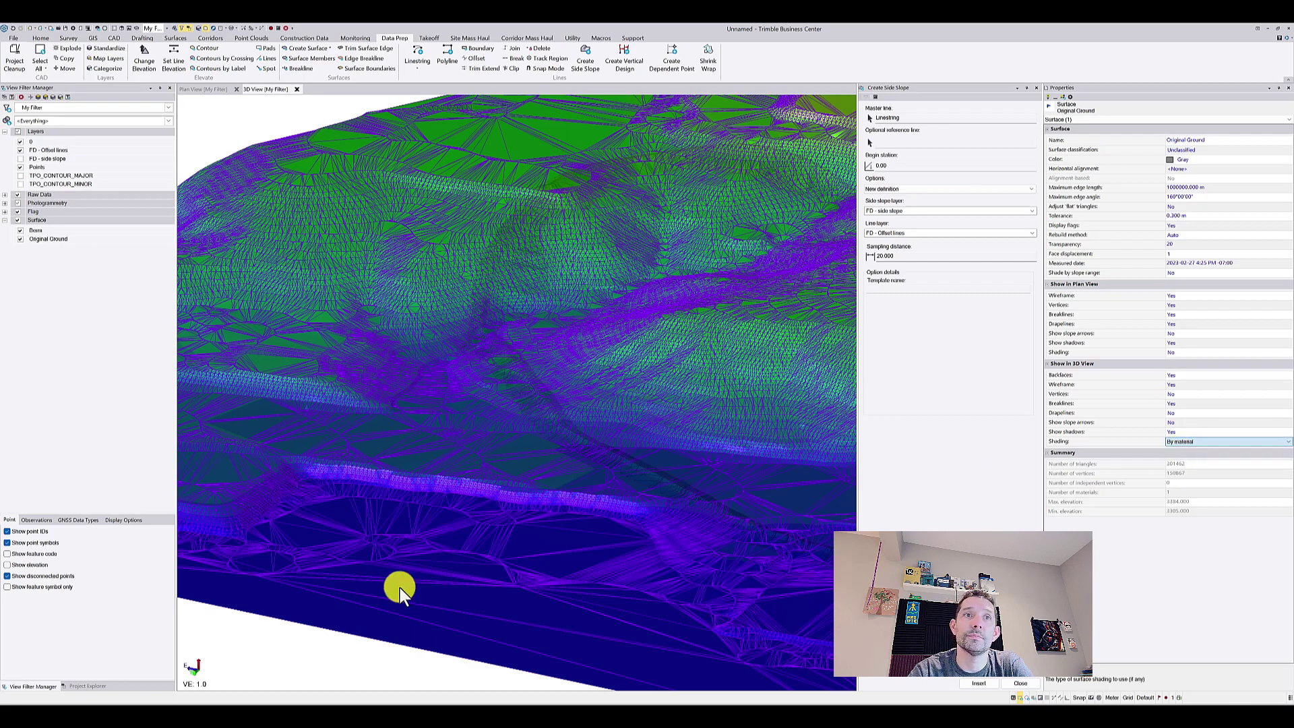
click(290, 671)
Step: Orbit along the Berm's side slopes, including its curved hook, embedded in the grey Original Ground
middle_drag(694, 249, 677, 286)
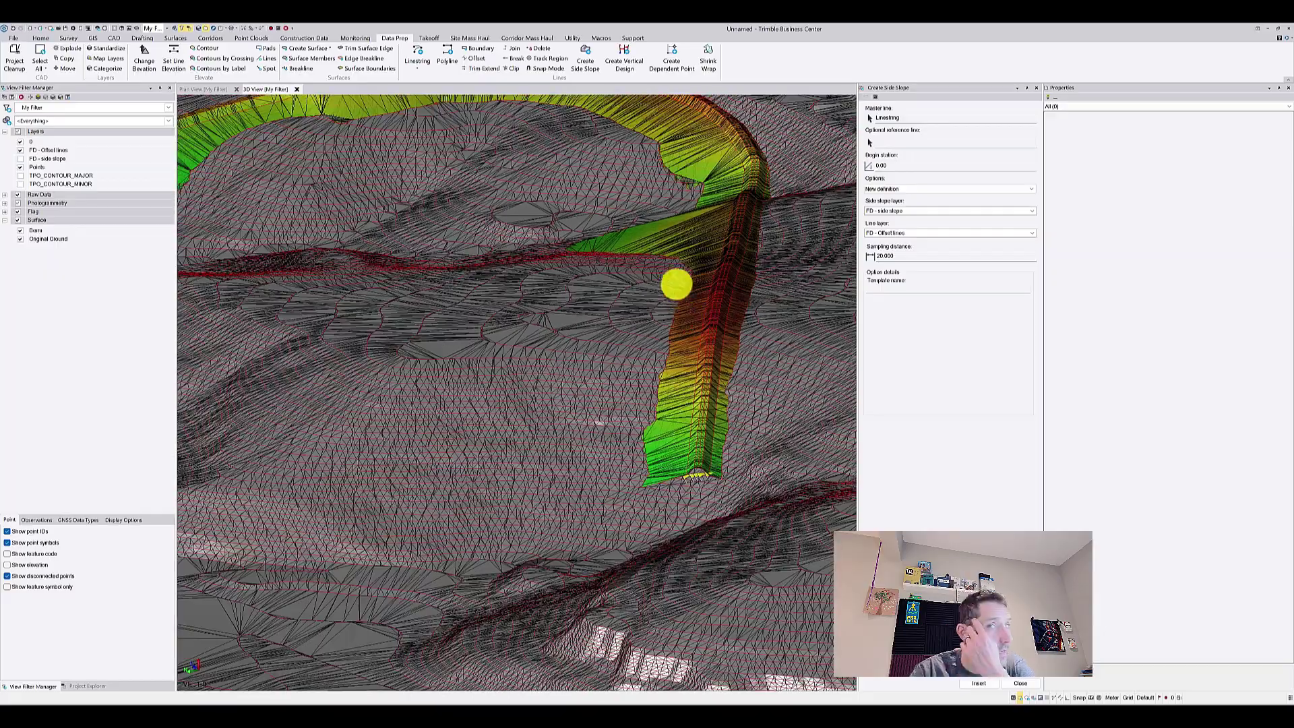
middle_drag(488, 285, 460, 311)
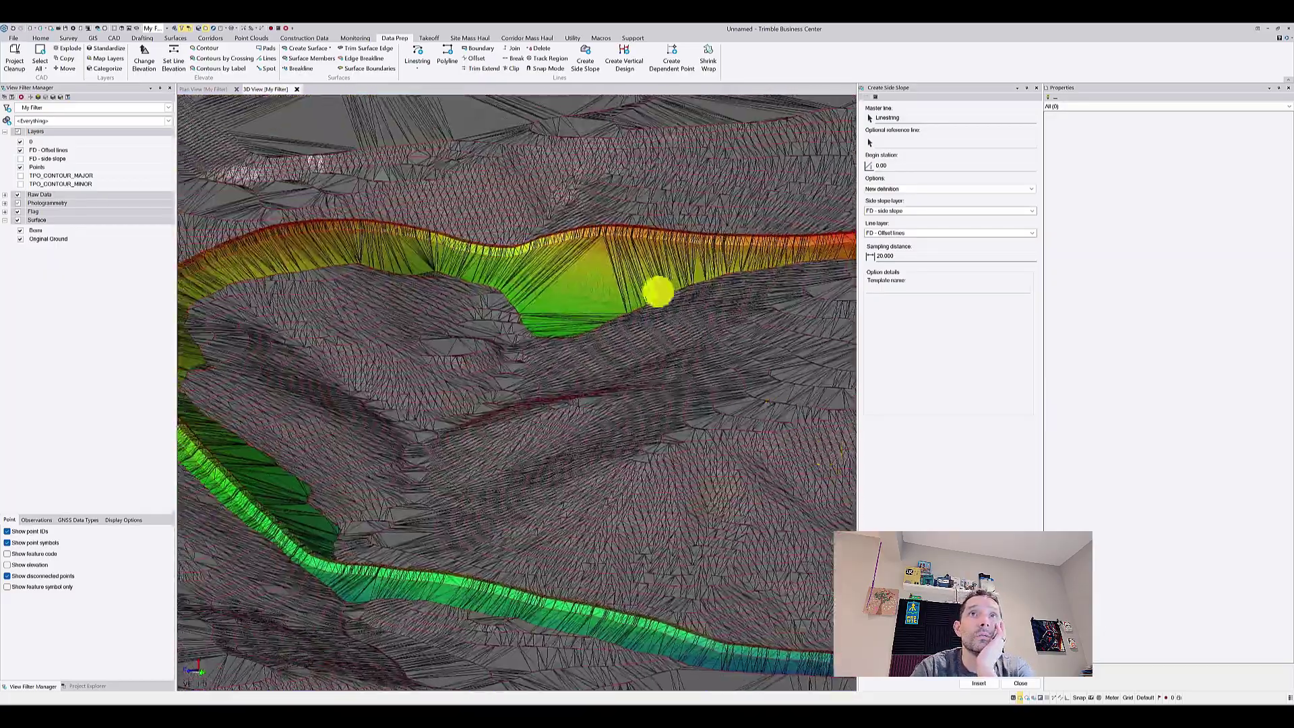